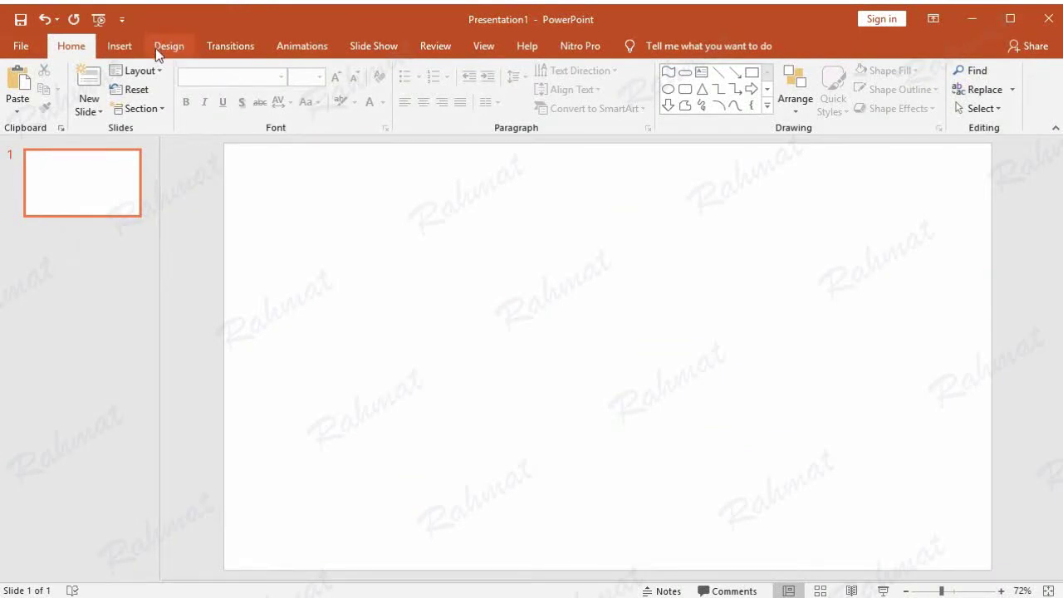
Review the slide size presets on the Design tab and leave the size unchanged.
click(170, 51)
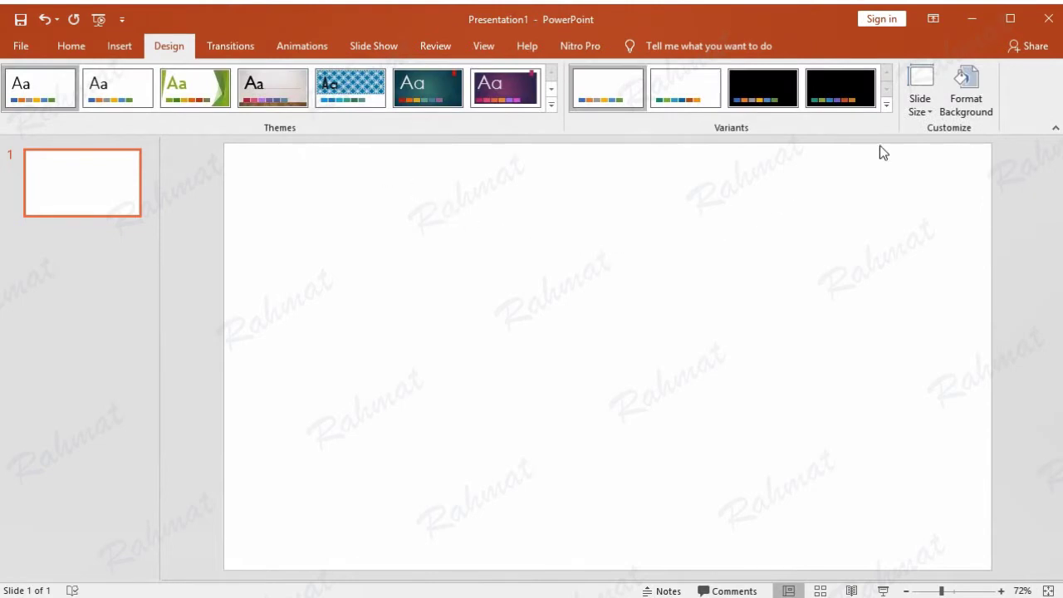
click(918, 116)
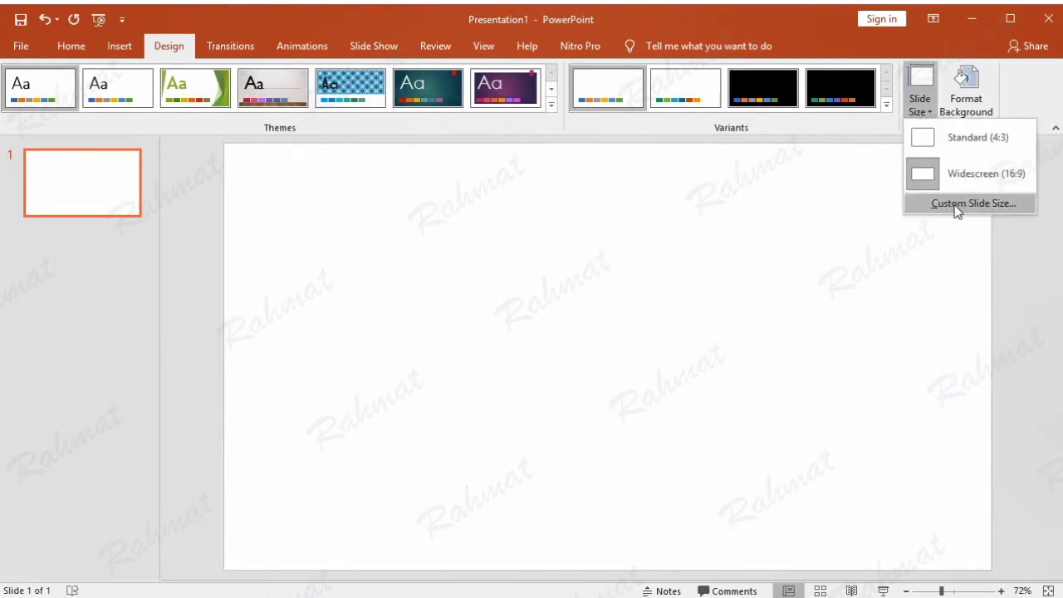
click(954, 205)
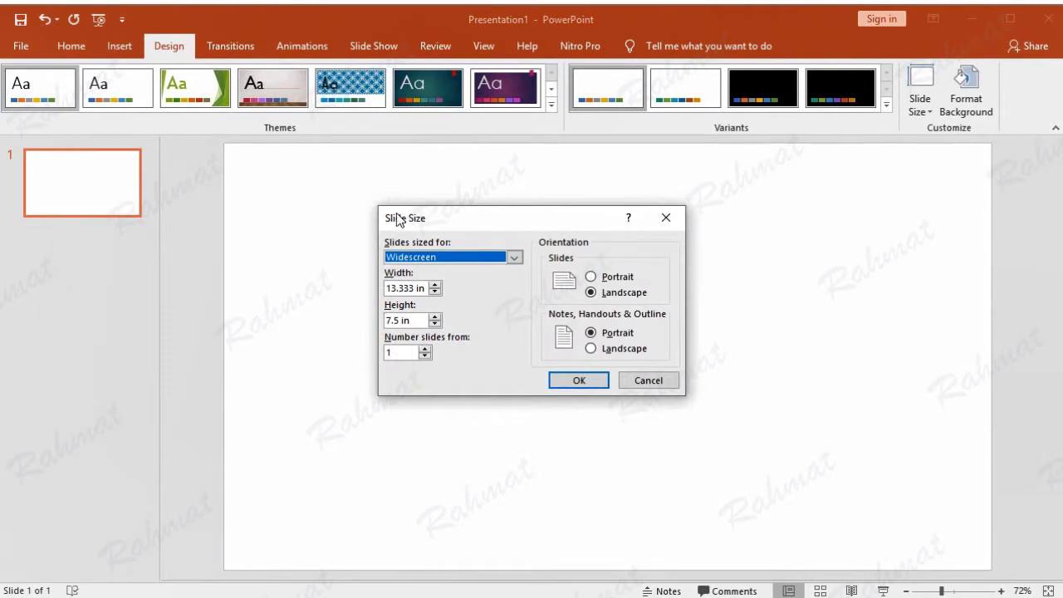
click(453, 259)
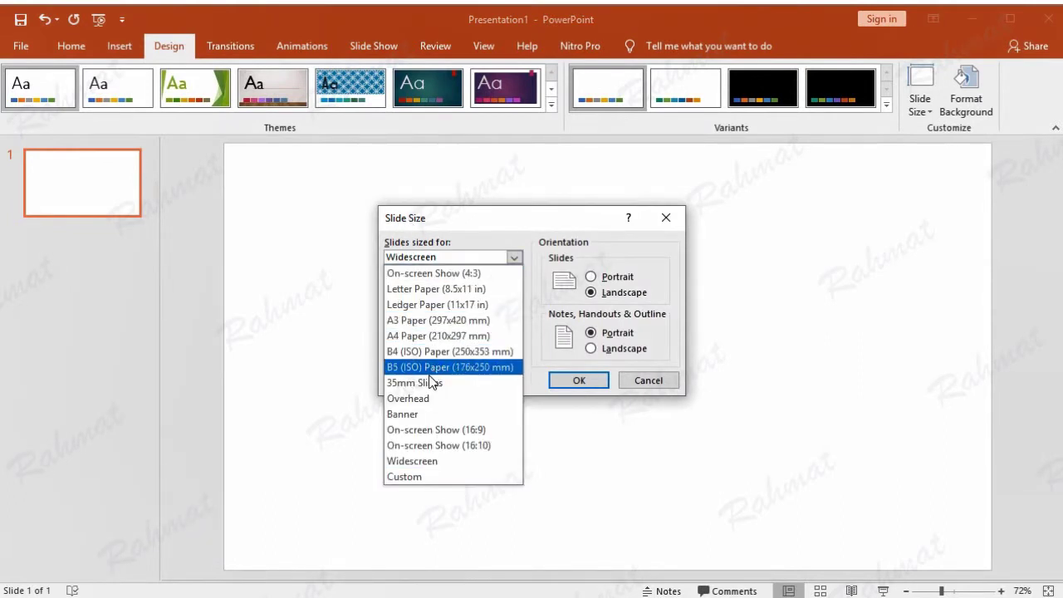
click(652, 378)
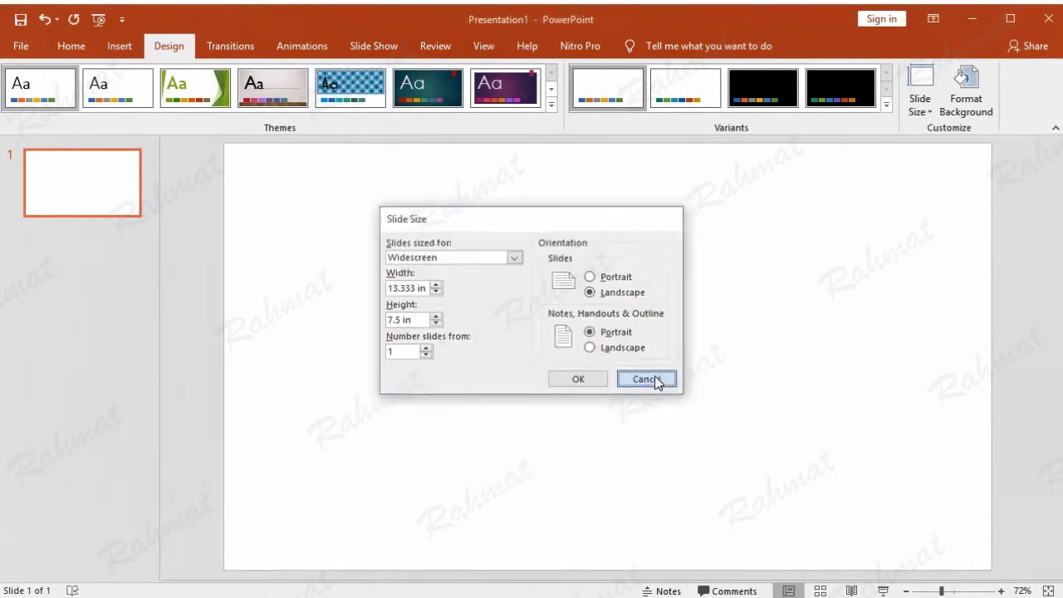
click(654, 375)
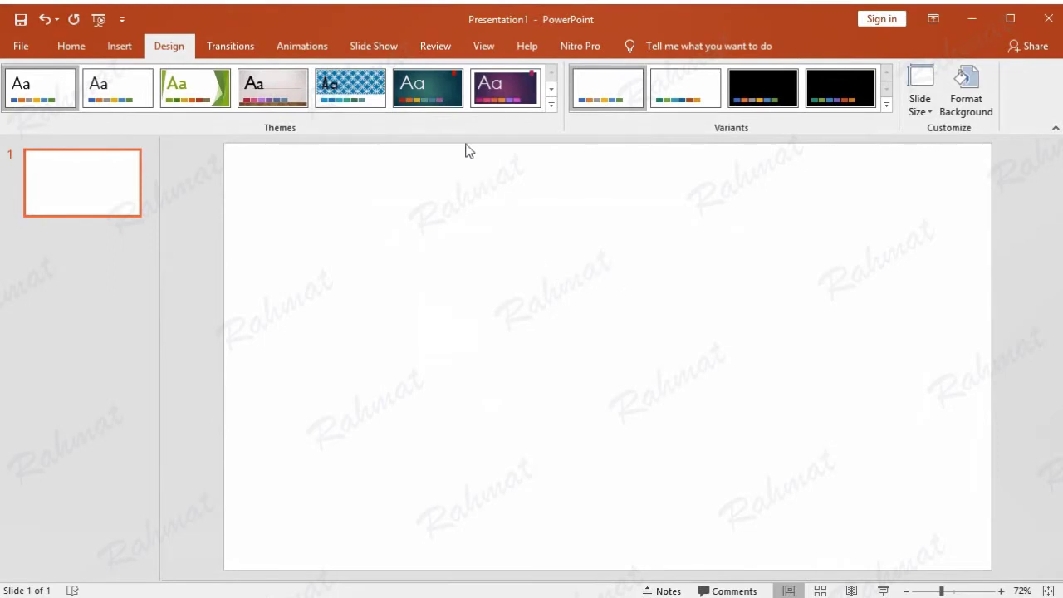
Apply the teal textured theme and recolour it with the Red colour scheme.
click(437, 85)
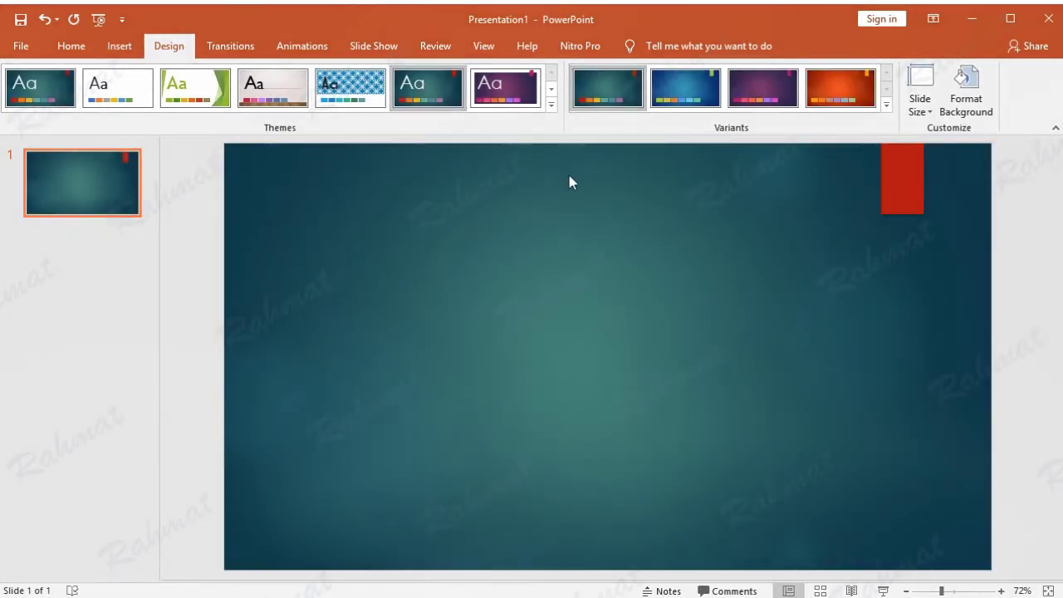
click(885, 106)
mouse_move(610, 122)
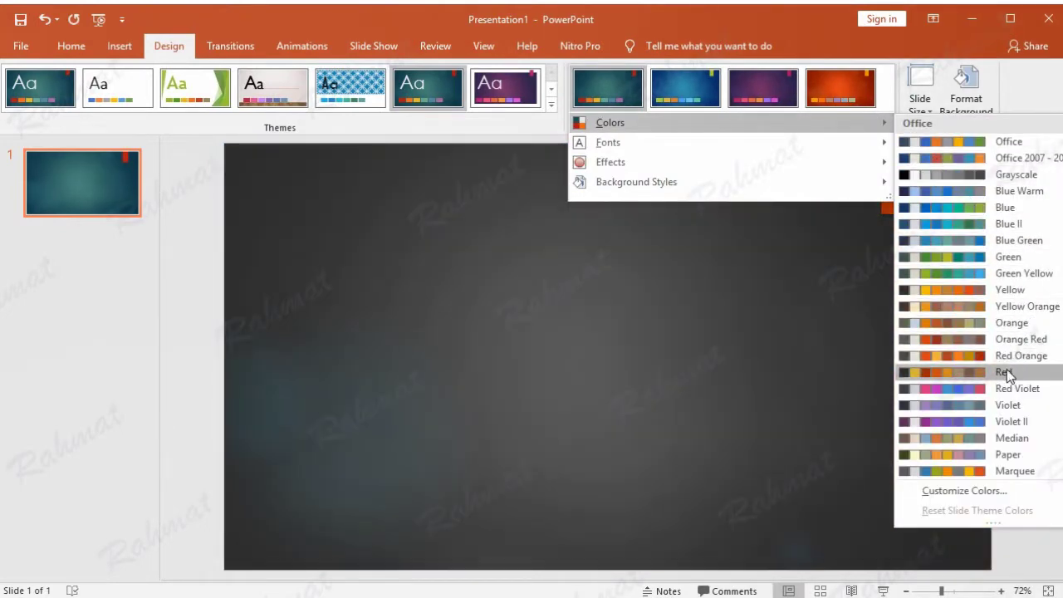
click(1006, 371)
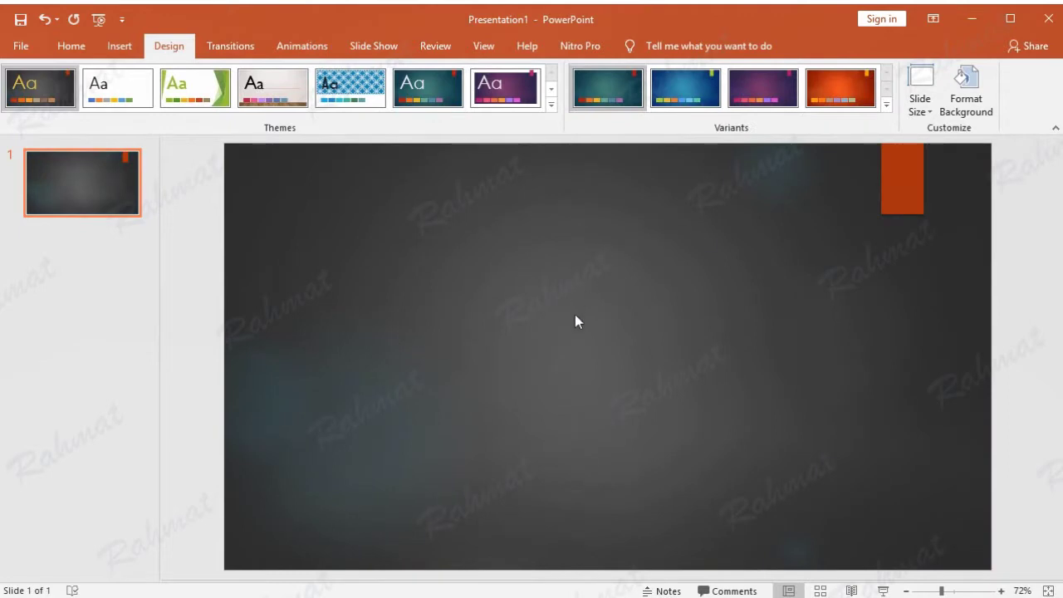
click(124, 47)
Draw an oval, size it to 4.47" by 4.47", and move it to the slide centre.
click(241, 108)
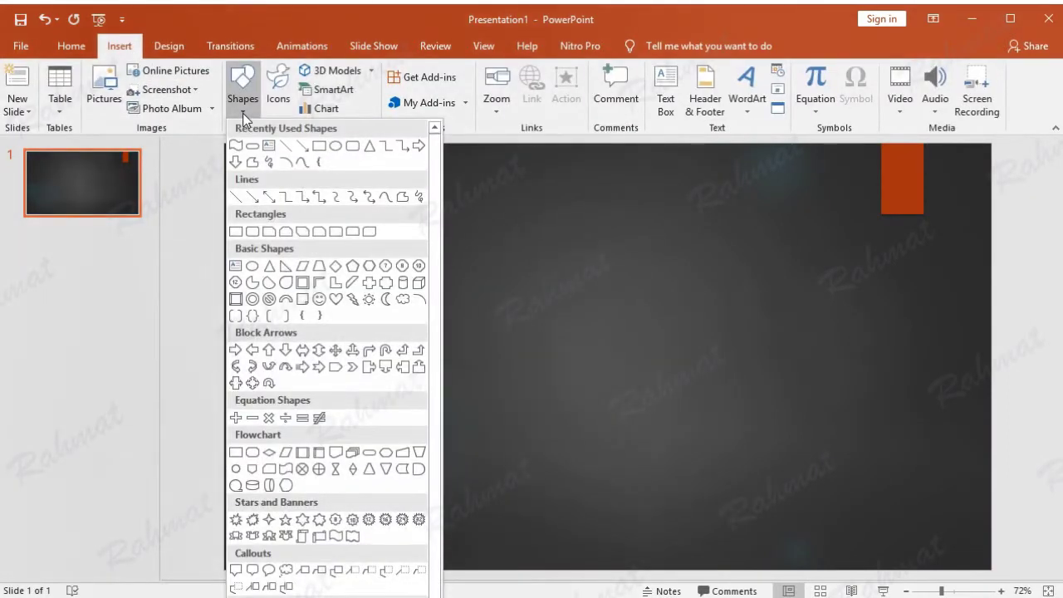
click(254, 266)
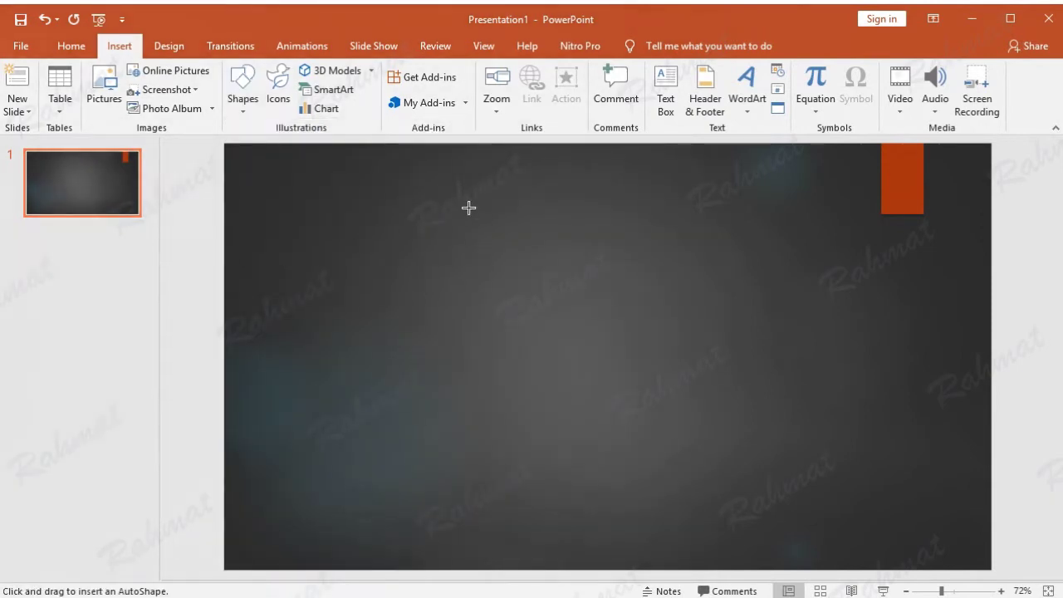
drag(489, 238, 641, 349)
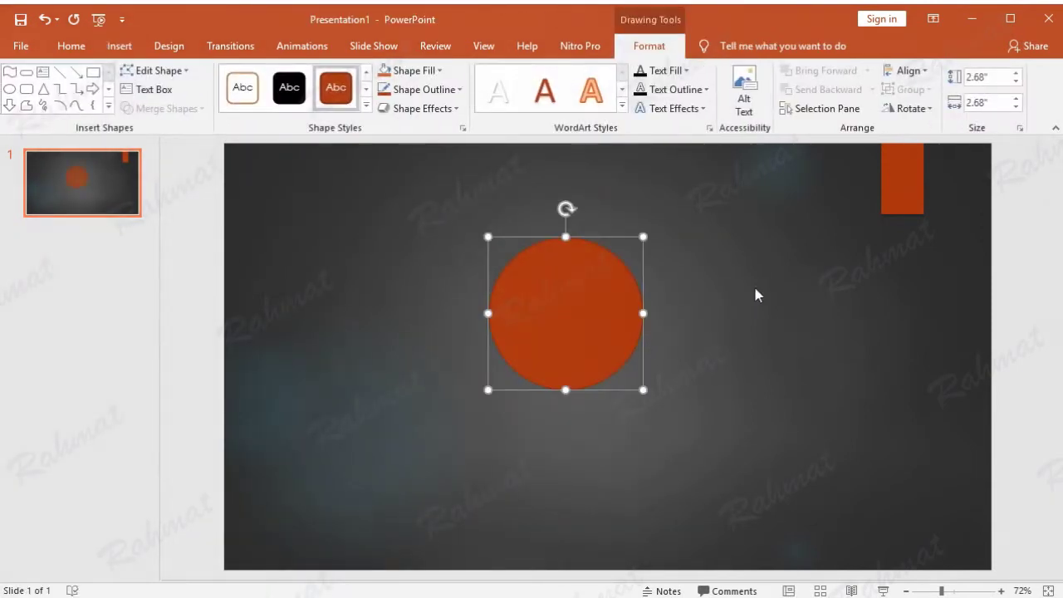
click(992, 77)
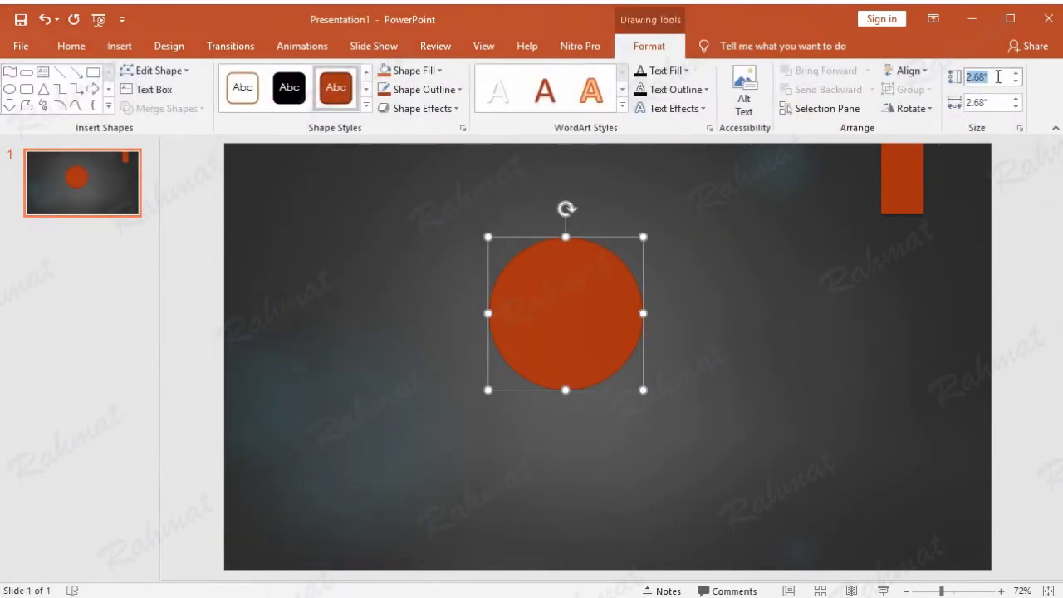
text(4.)
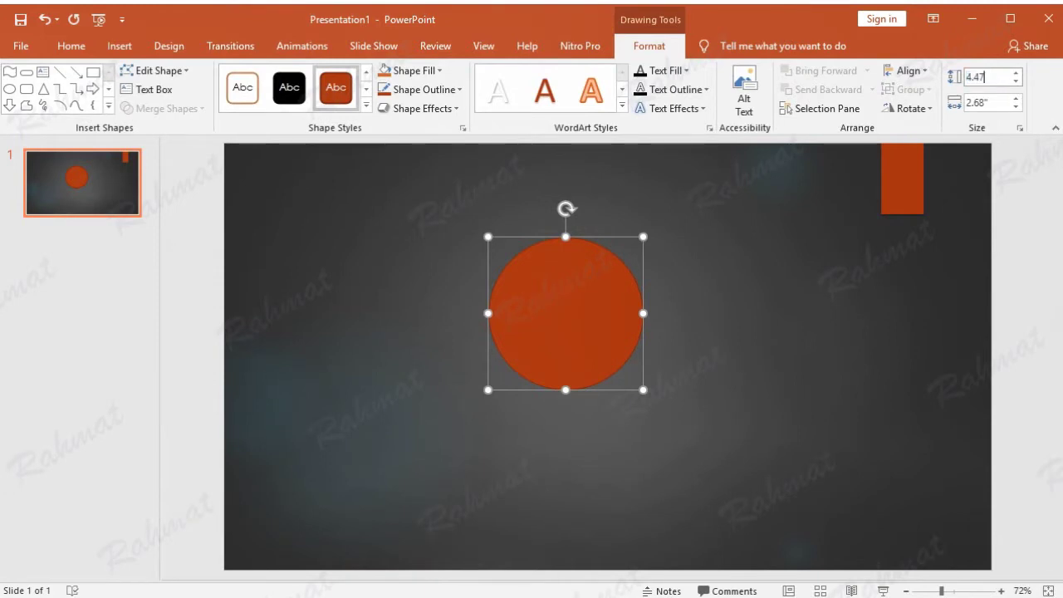
text(47)
click(997, 103)
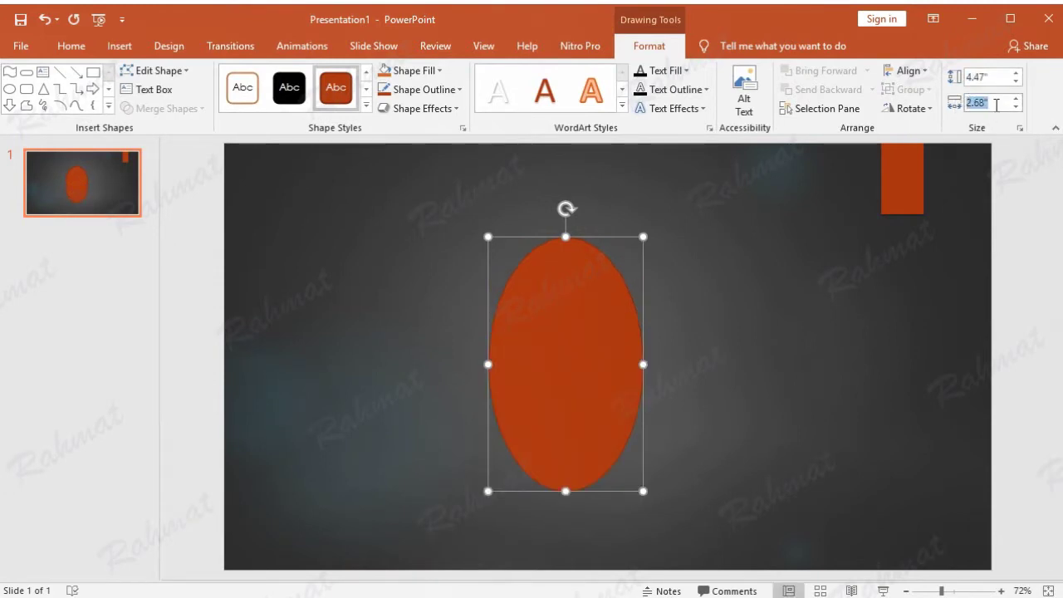
text(4.47)
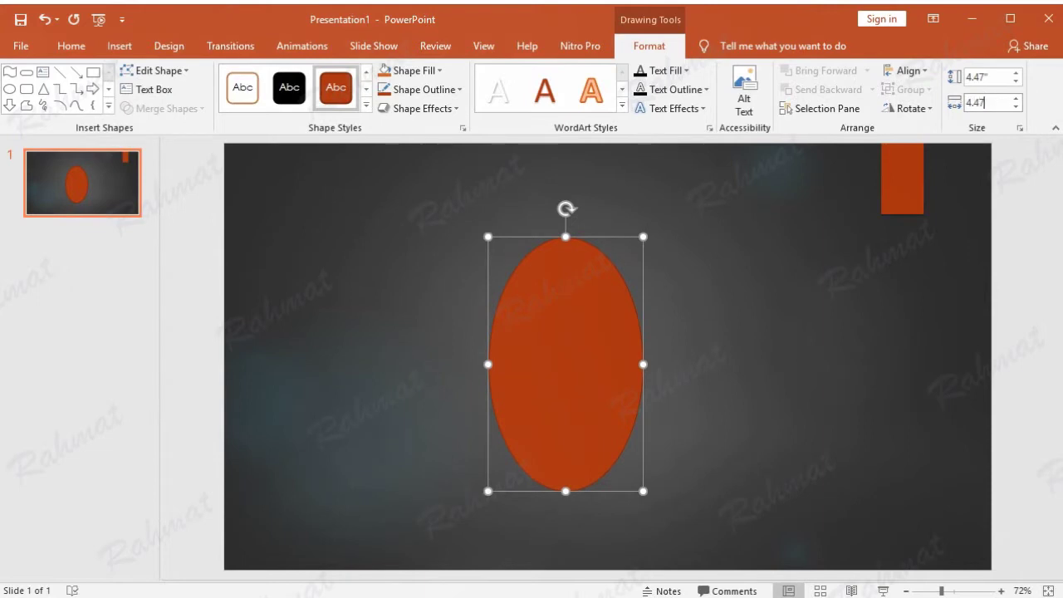
key(Return)
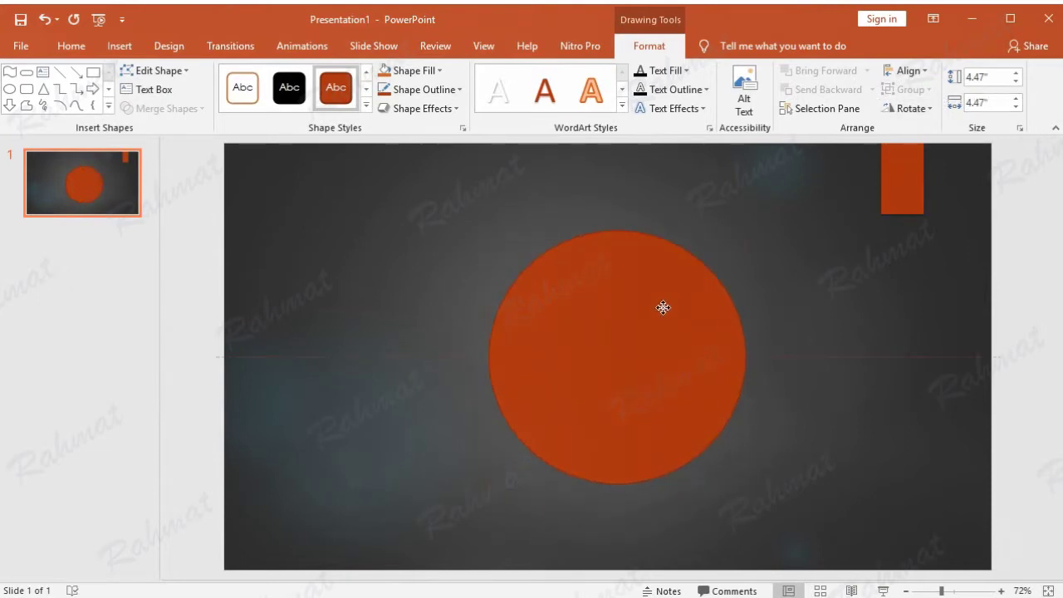
mouse_move(665, 315)
mouse_down()
mouse_move(650, 308)
mouse_move(615, 357)
mouse_up()
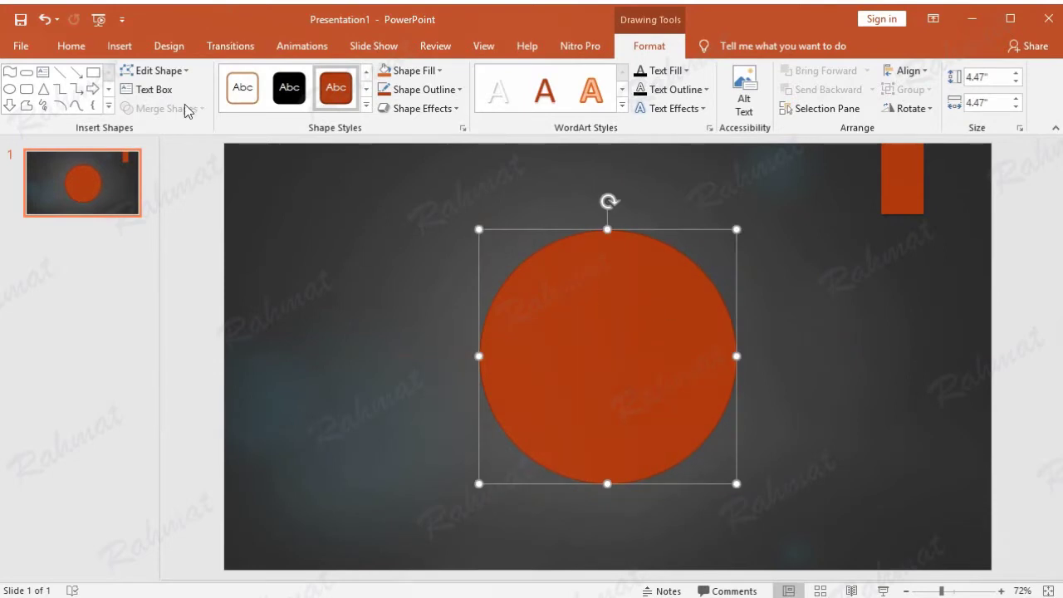
click(118, 46)
Draw a second oval and size it to 3.06" by 3.06".
click(242, 92)
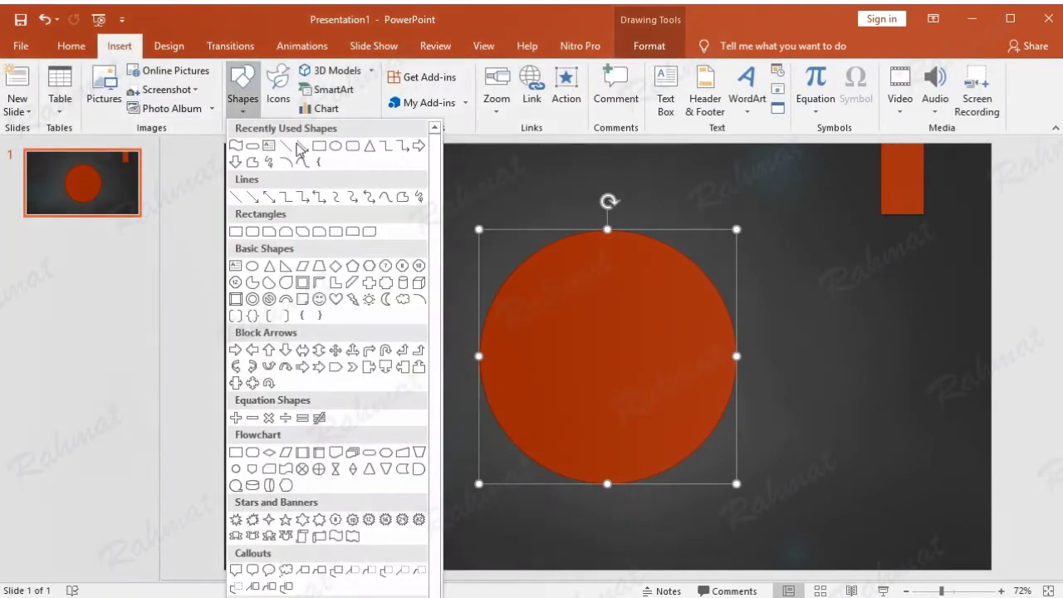
click(336, 147)
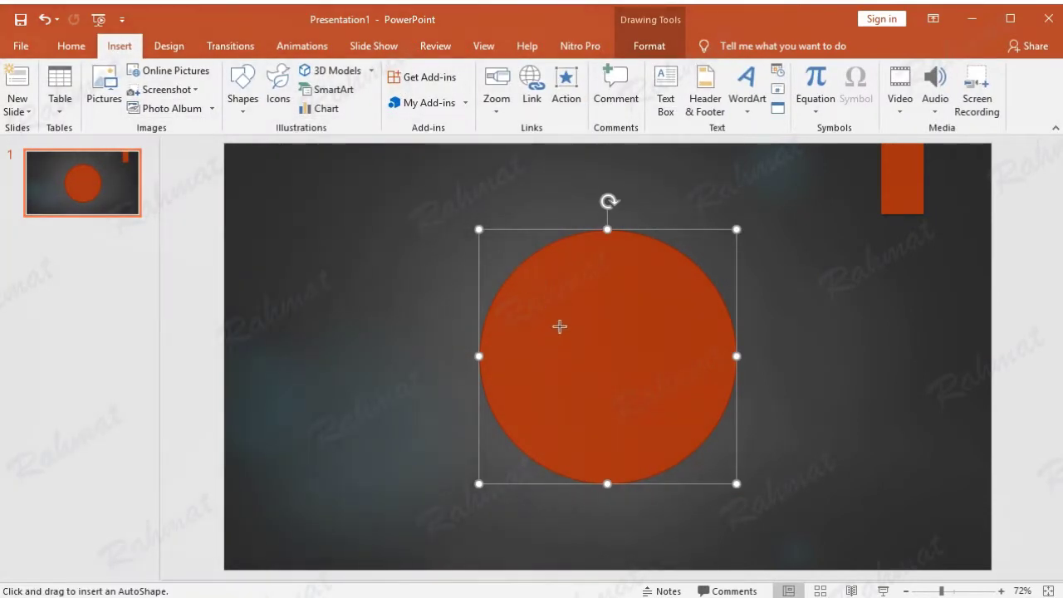
drag(325, 262, 459, 394)
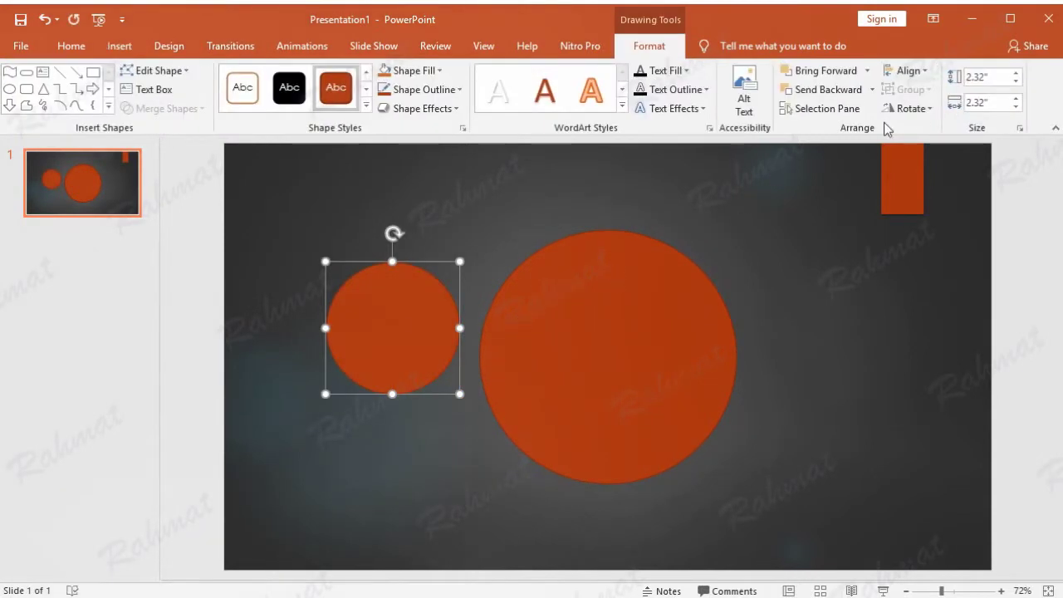
click(996, 77)
text(3.)
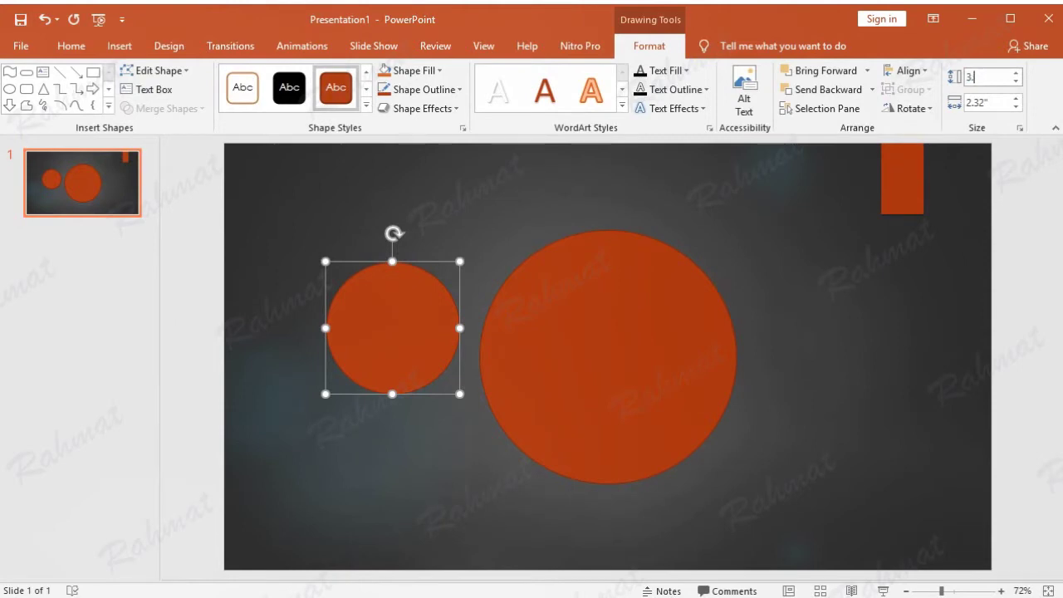
text(06)
click(989, 99)
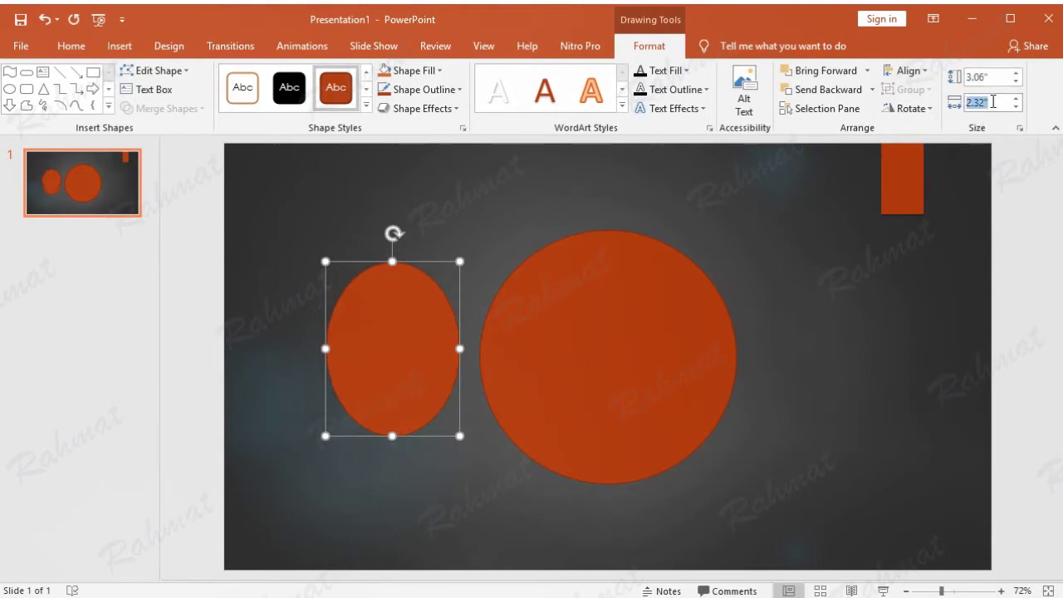
text(3.06)
key(Return)
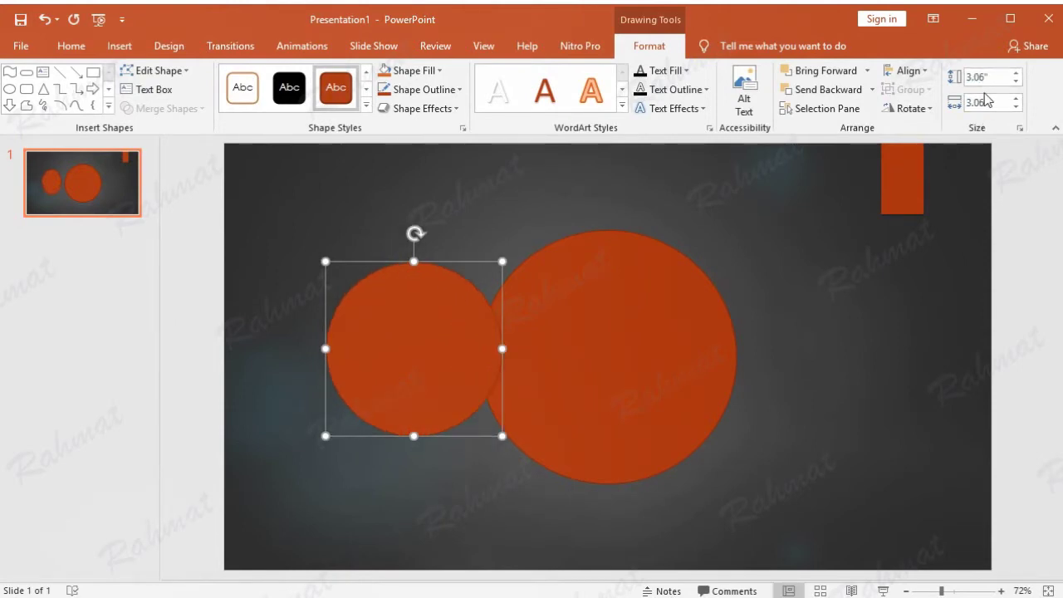
Fill the small circle gold and centre it inside the orange circle.
click(435, 71)
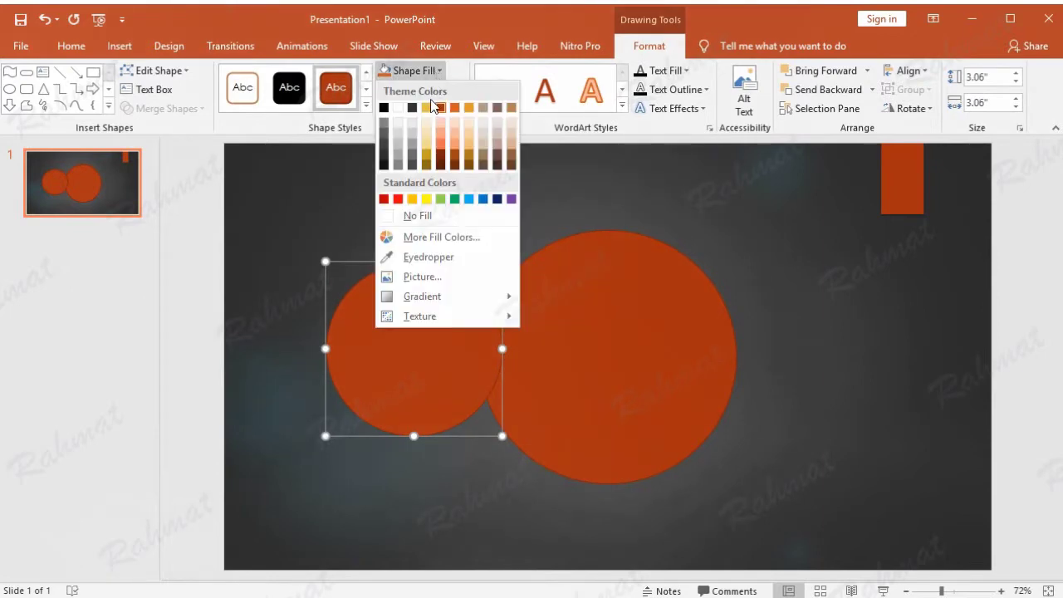
click(427, 107)
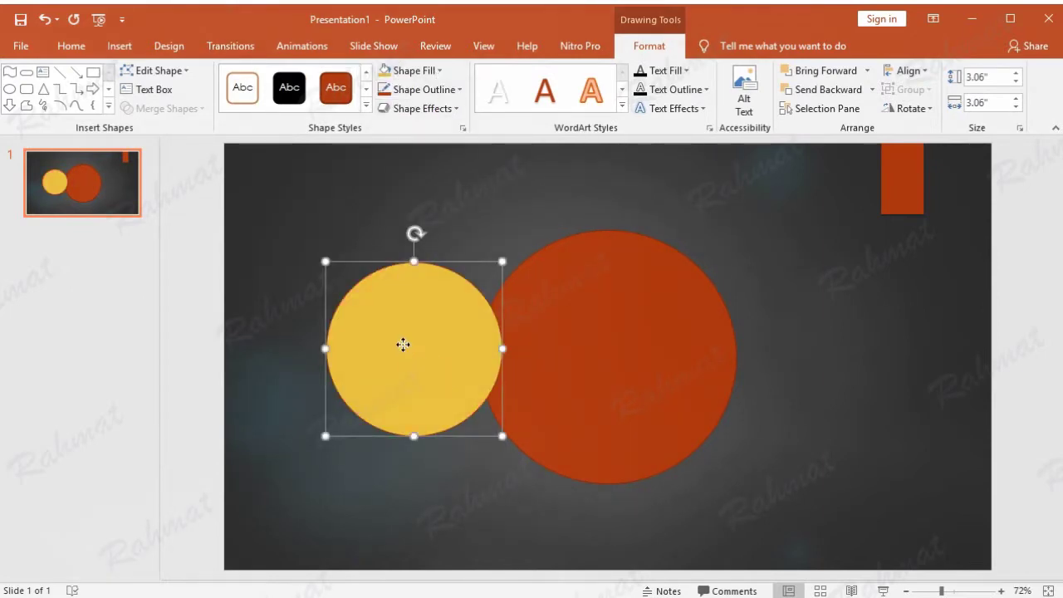
drag(403, 345, 588, 354)
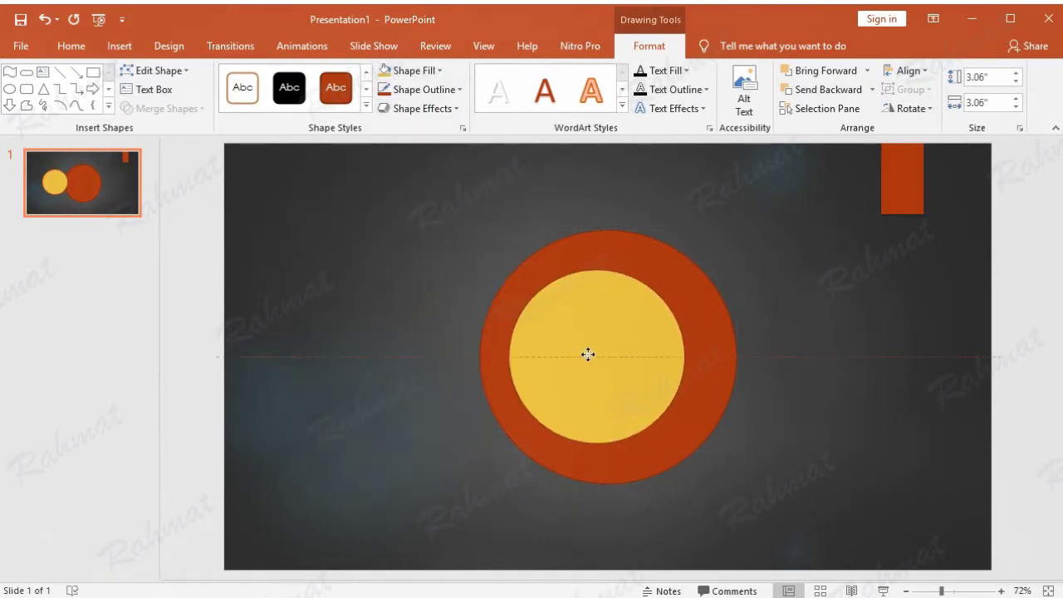
drag(588, 355, 595, 355)
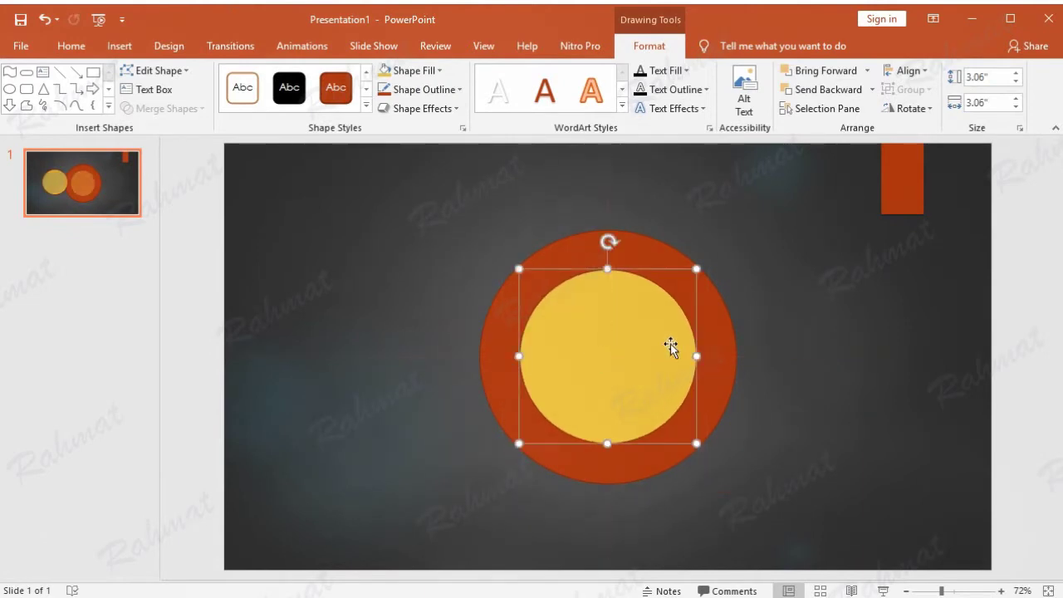
Open the Customize Ribbon page in PowerPoint Options and list All Commands.
click(24, 46)
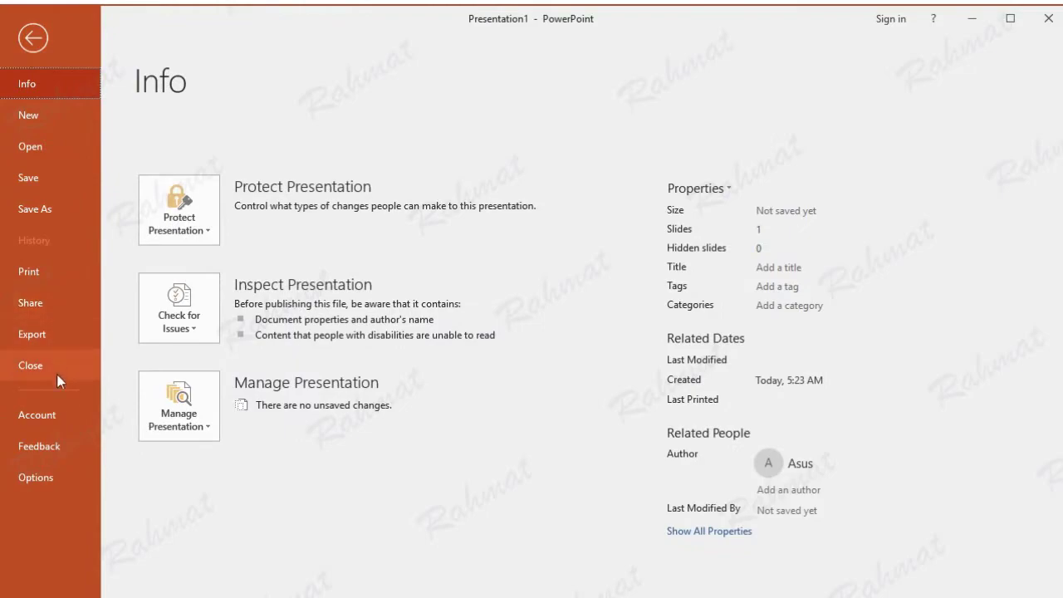
click(47, 480)
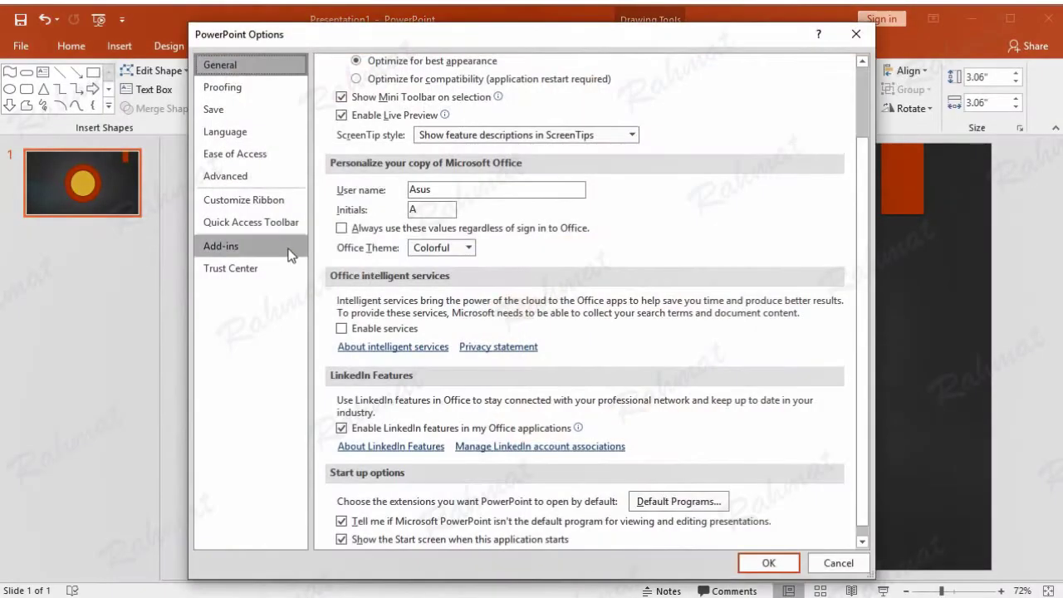
click(273, 203)
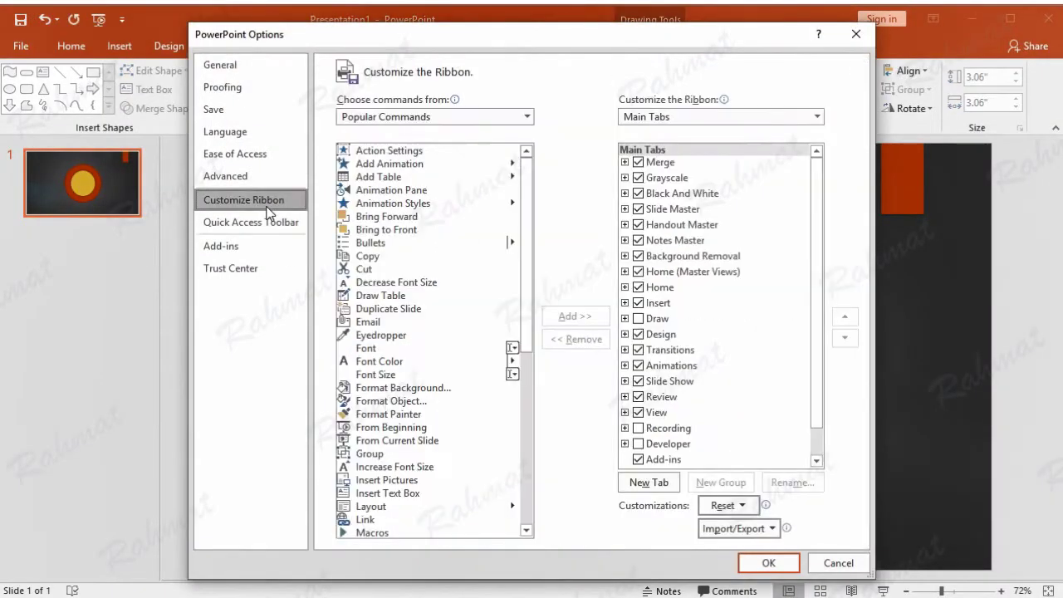
click(487, 118)
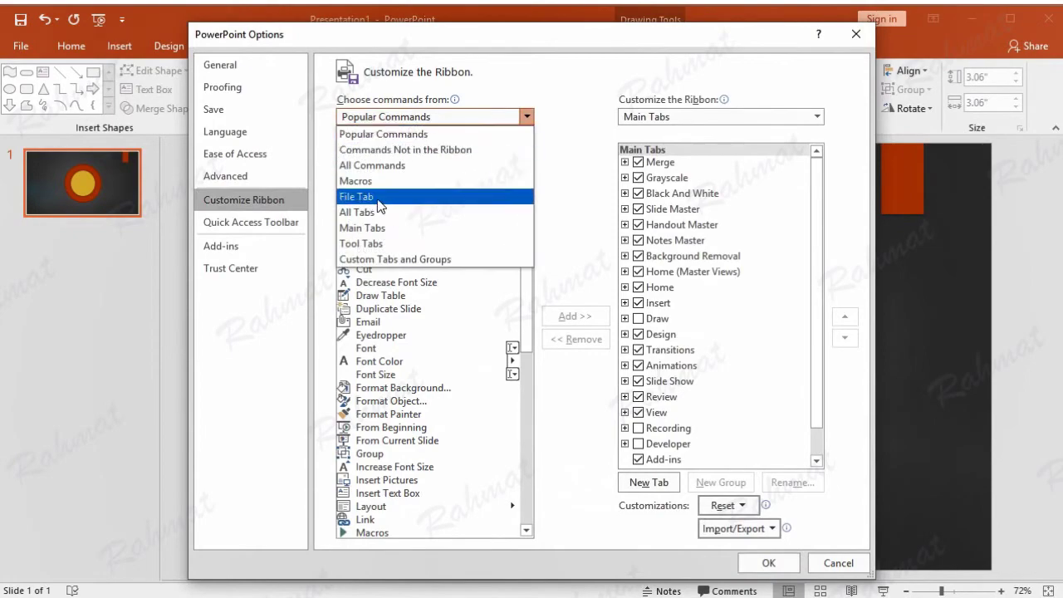
click(377, 167)
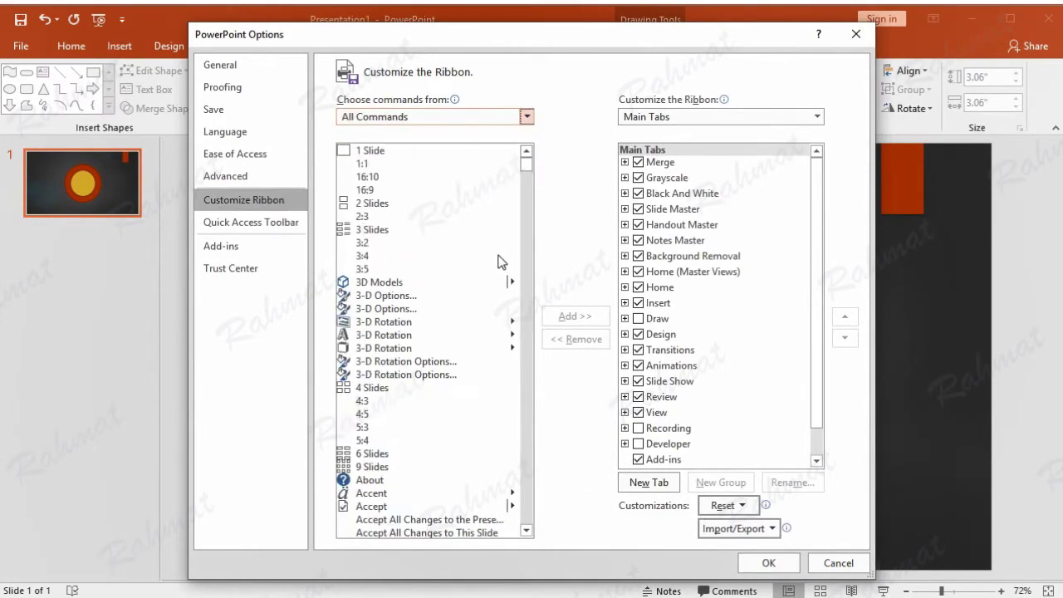
drag(526, 166, 475, 336)
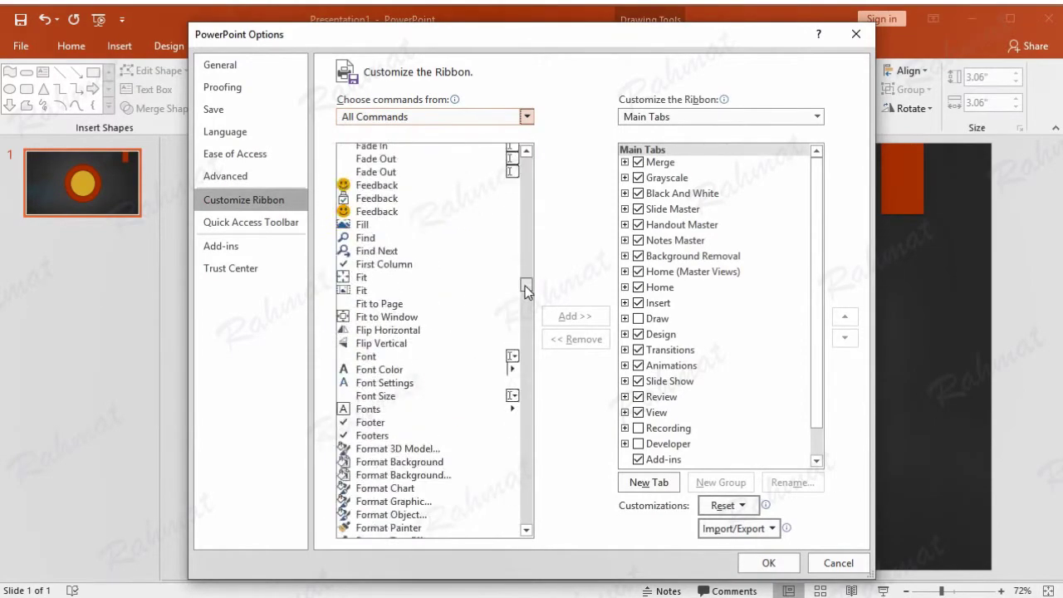
scroll(476, 335, down, 2)
scroll(456, 346, down, 8)
scroll(434, 346, down, 4)
scroll(448, 368, down, 3)
scroll(451, 372, down, 4)
scroll(449, 374, down, 4)
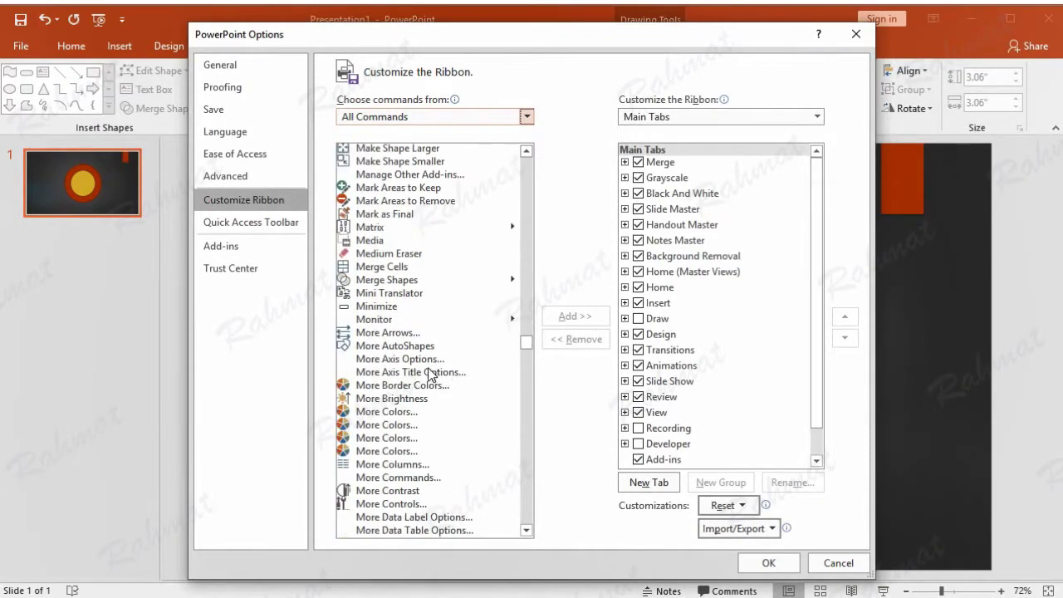
Create a New Tab after Home, add Merge Shapes to its group, and confirm with OK.
click(394, 282)
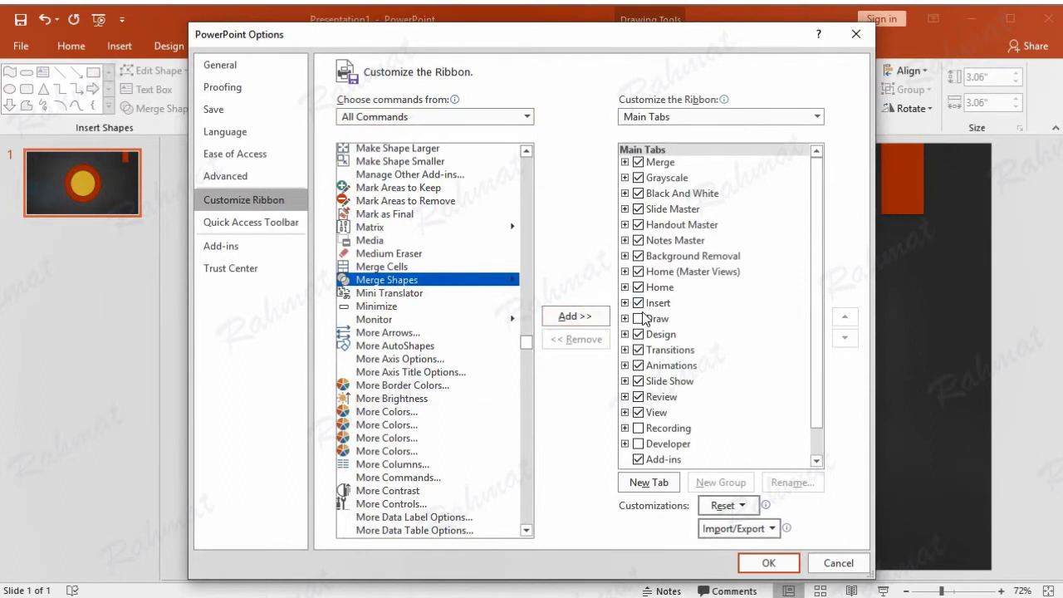
click(669, 288)
click(664, 486)
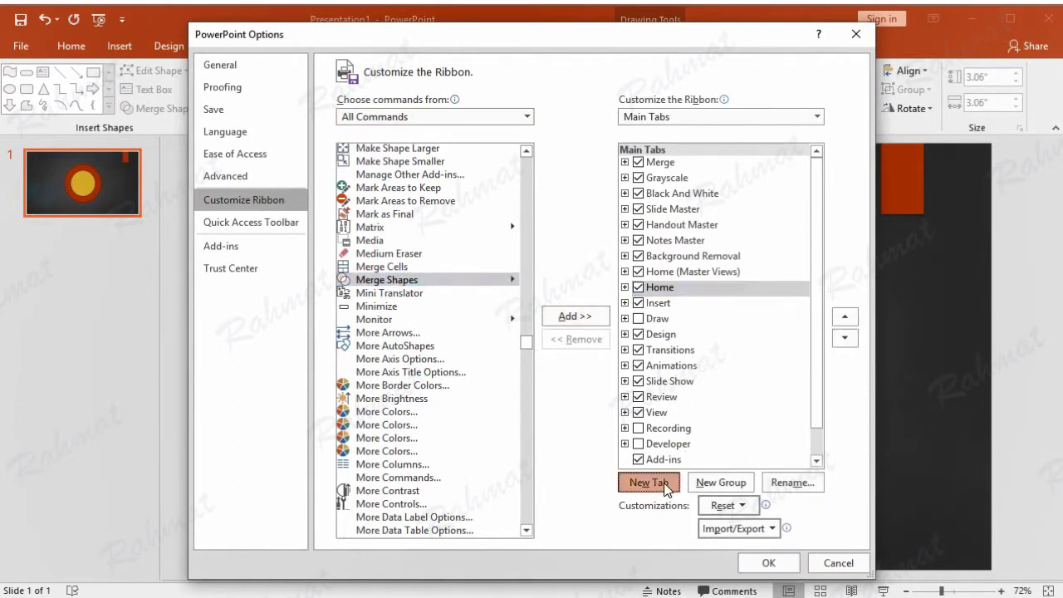
click(386, 282)
click(596, 318)
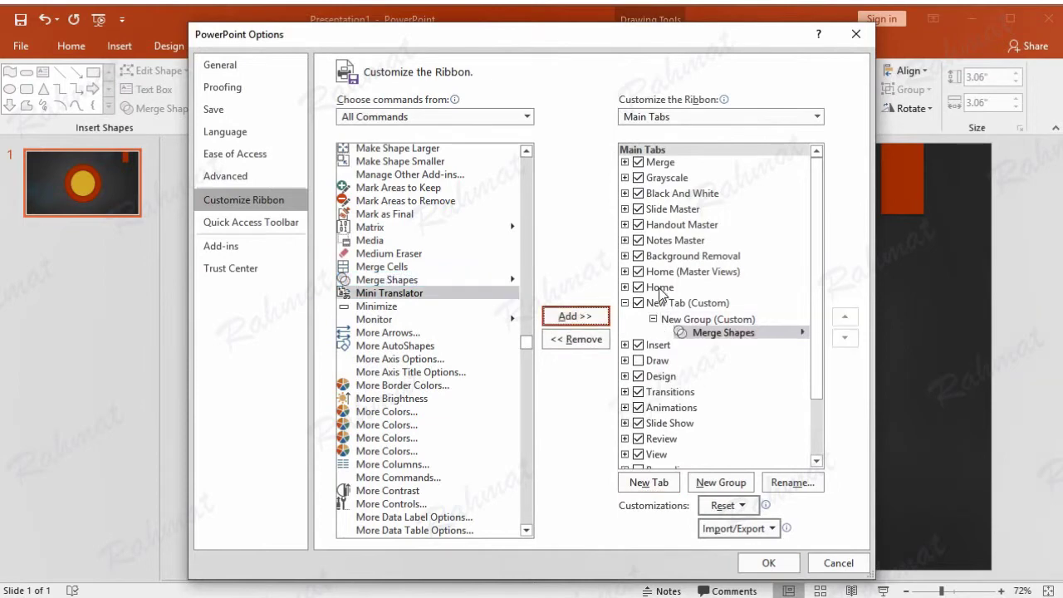
click(768, 562)
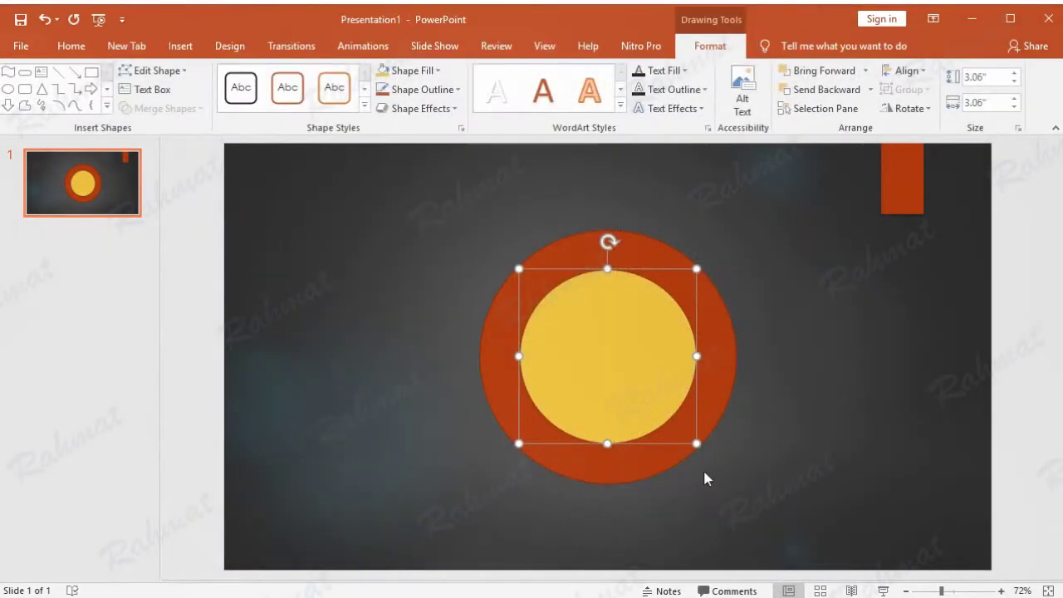
Select both circles and combine them with Merge Shapes > Combine.
click(141, 52)
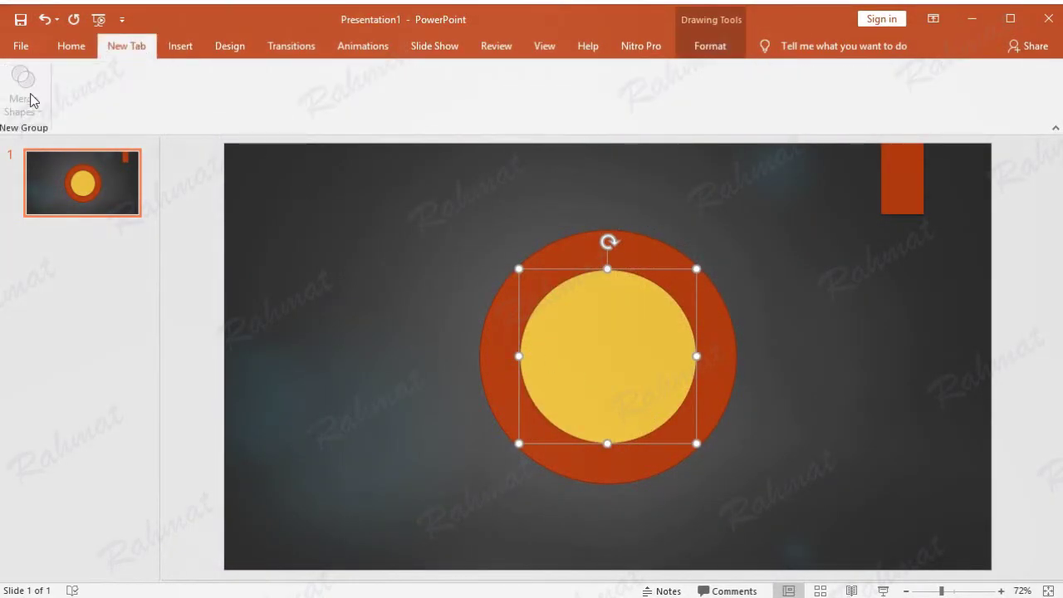
click(405, 214)
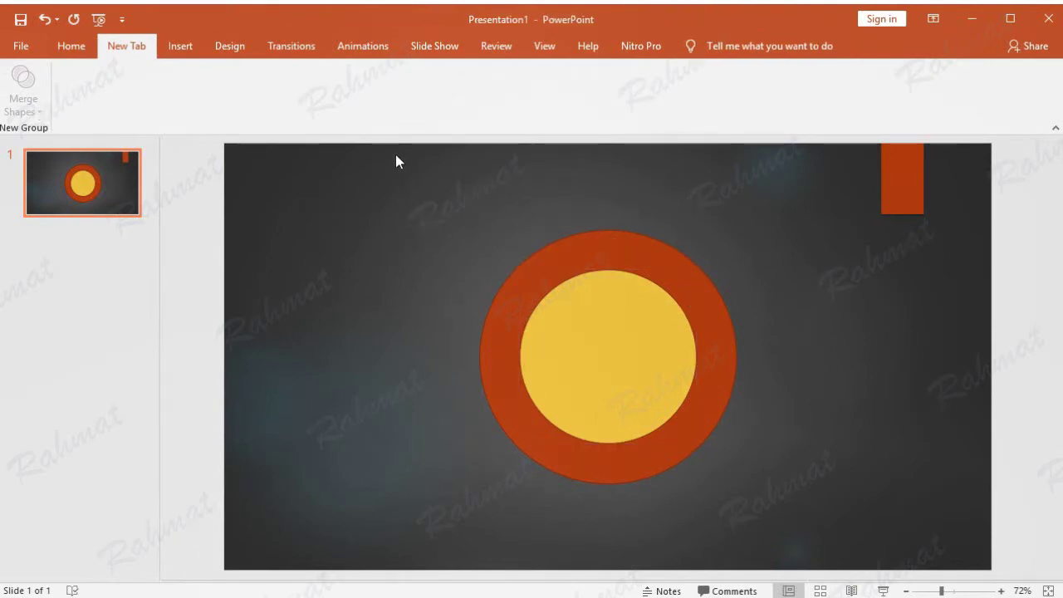
drag(384, 157, 836, 542)
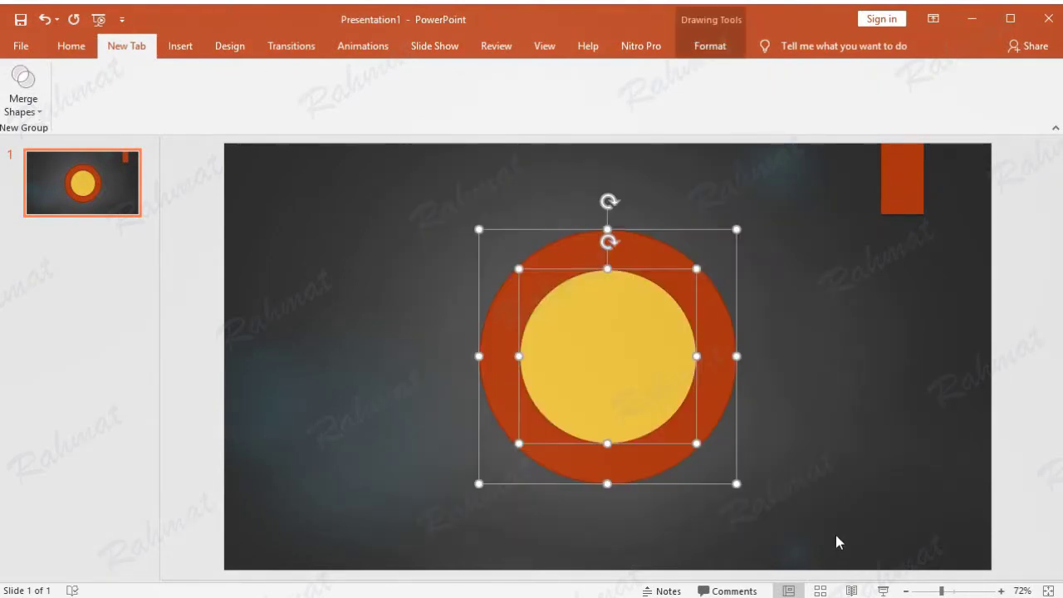
click(42, 108)
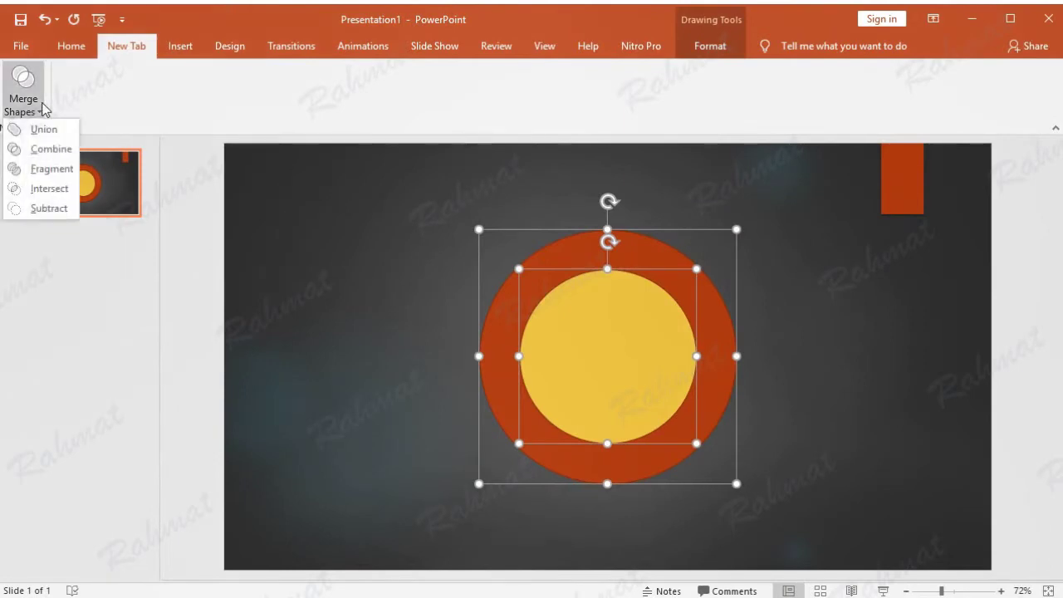
click(51, 150)
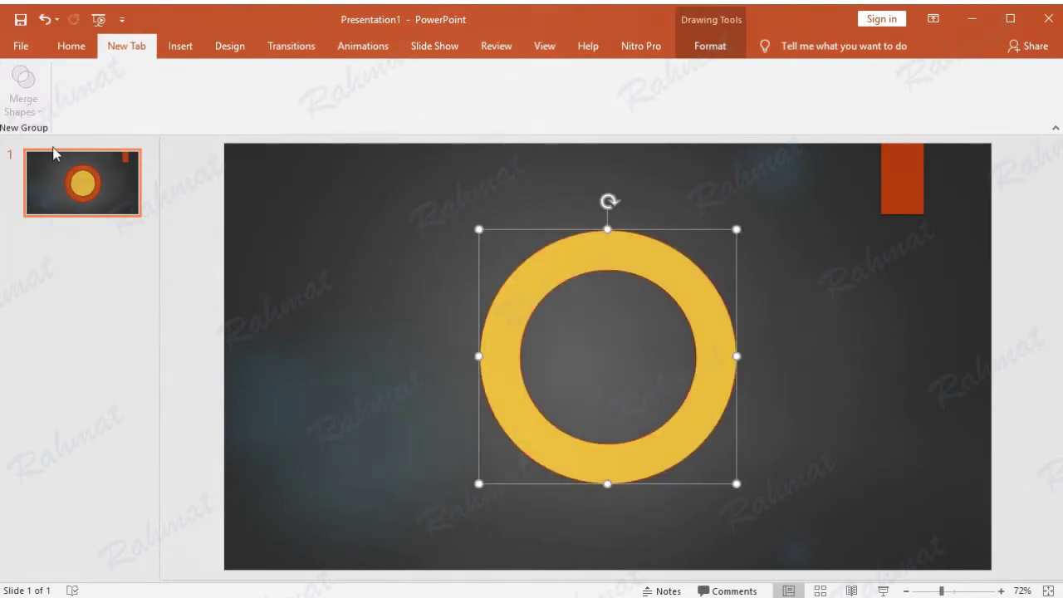
click(322, 187)
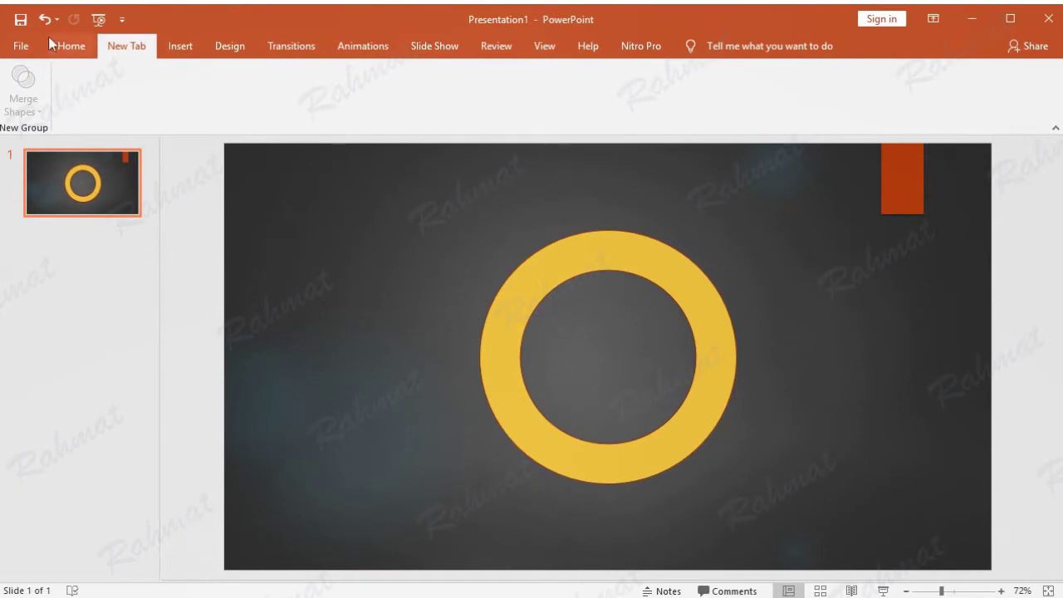
Undo the merge and reapply Combine to form the hollow gold ring.
click(45, 20)
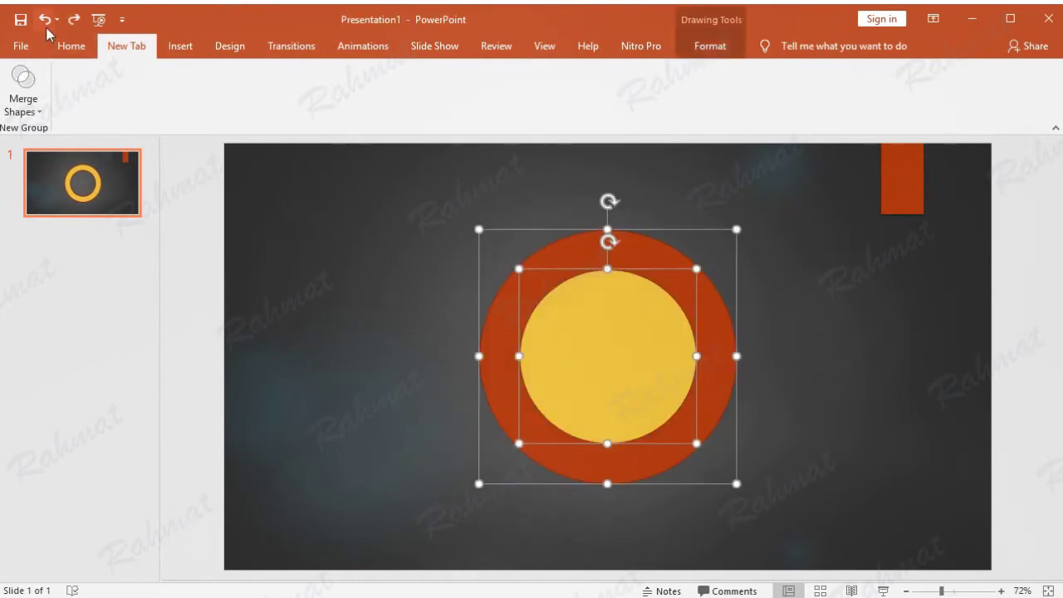
click(38, 112)
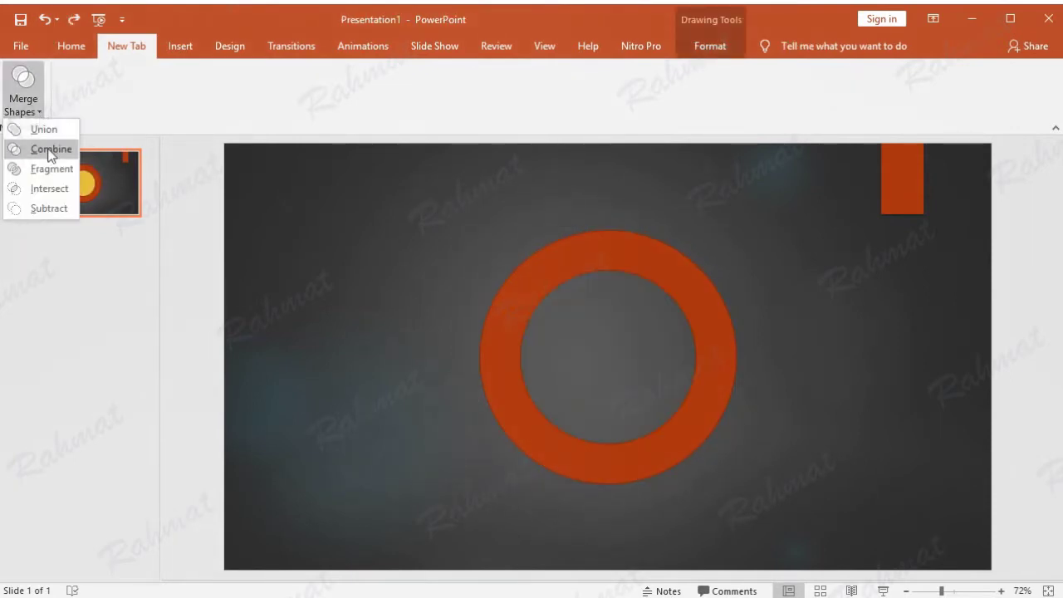
click(50, 150)
click(837, 253)
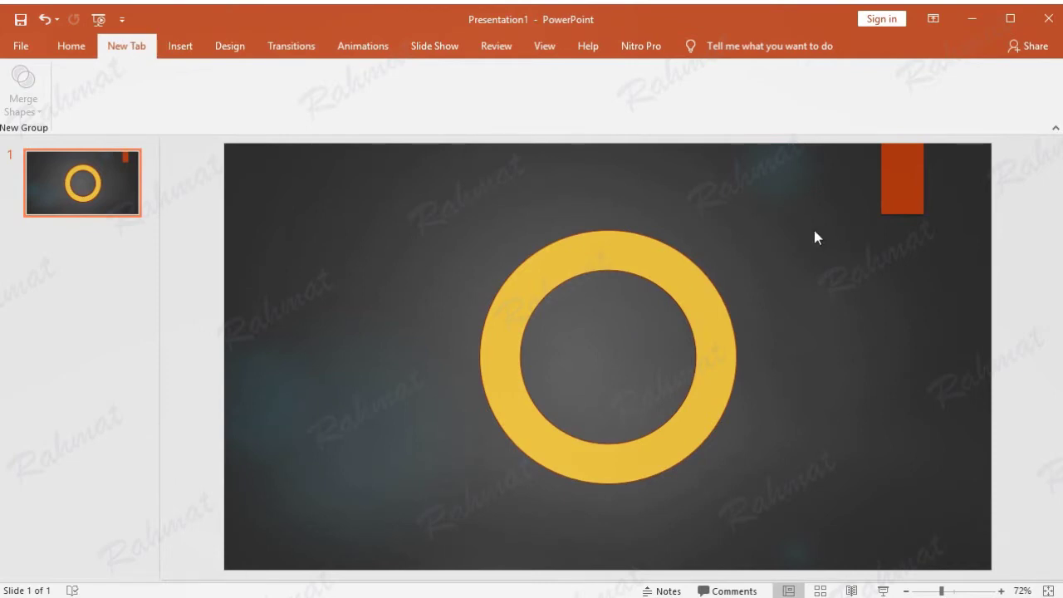
click(185, 46)
click(242, 98)
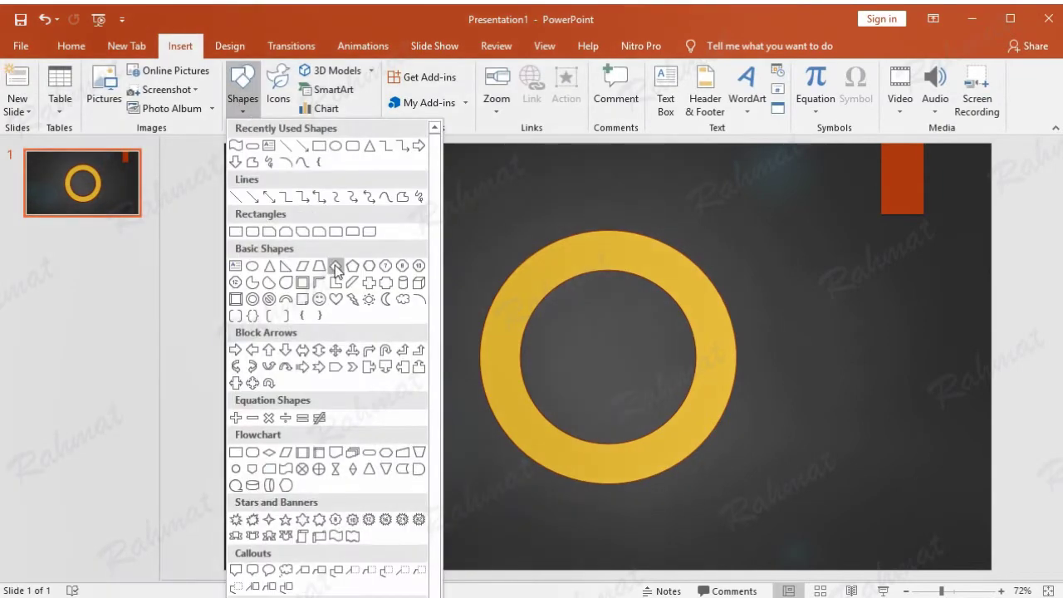
Draw a rounded terminator bar sized 2" tall by 6" wide.
click(369, 453)
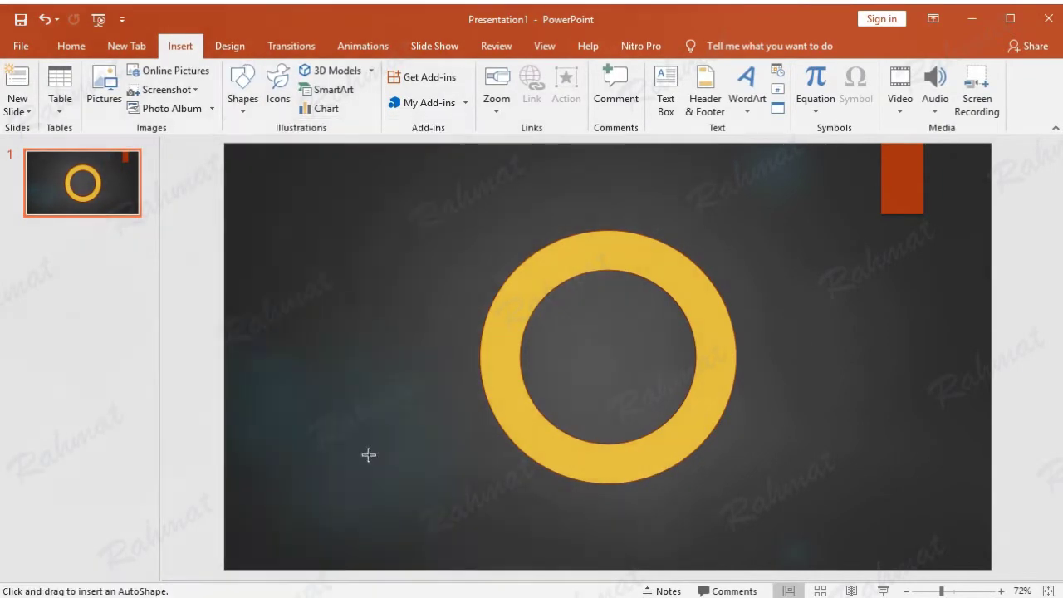
drag(281, 260, 433, 342)
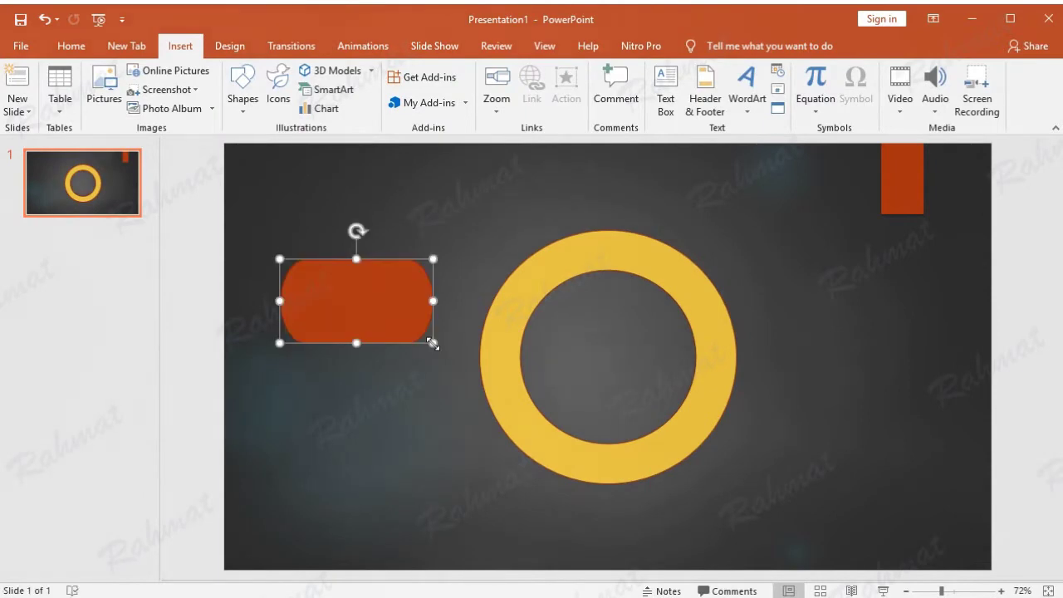
click(1002, 77)
text(2)
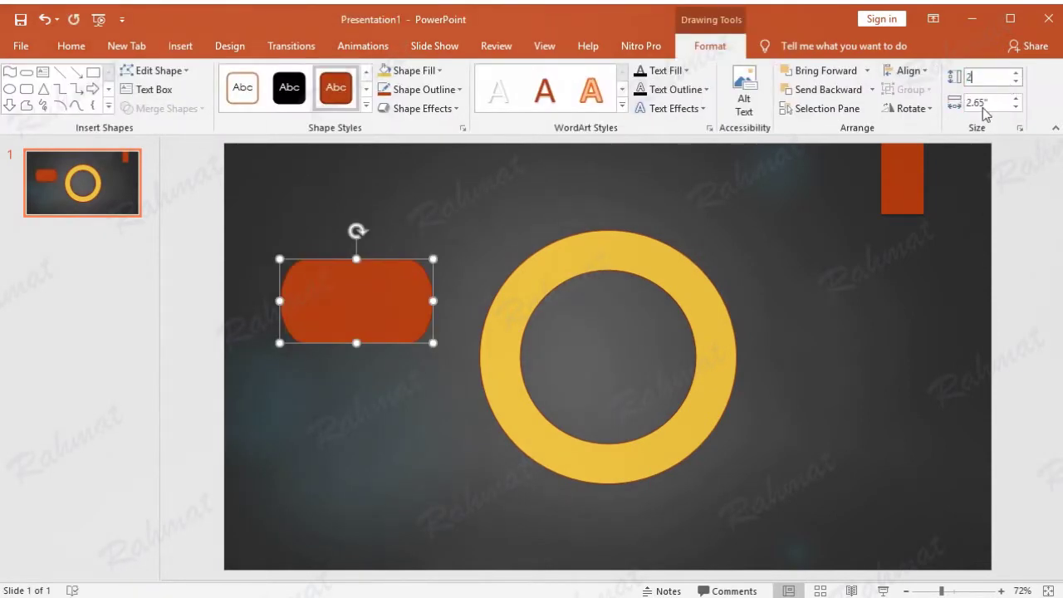
click(1001, 103)
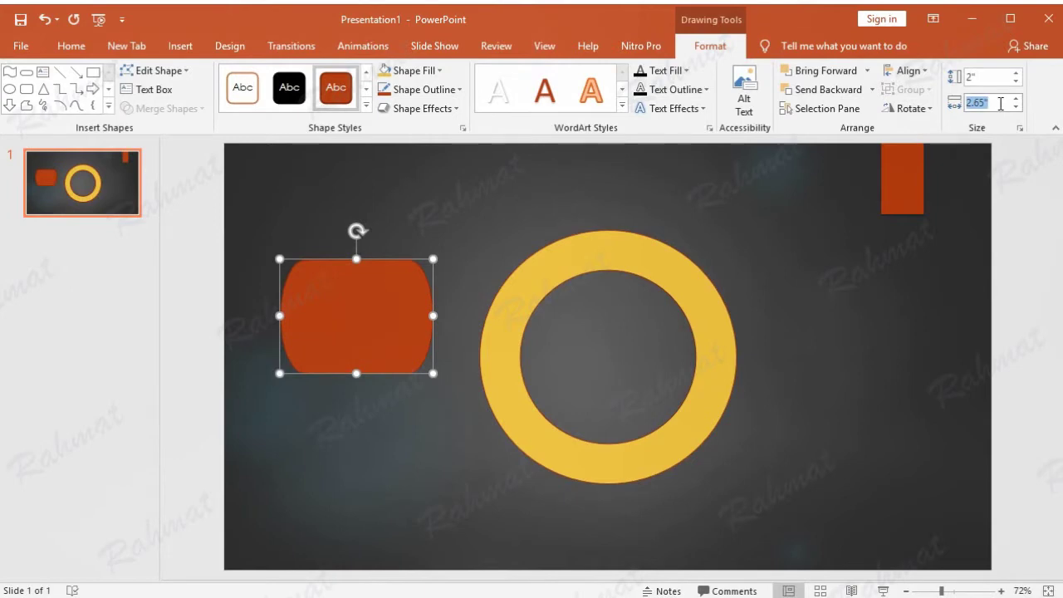
text(6.04)
key(Return)
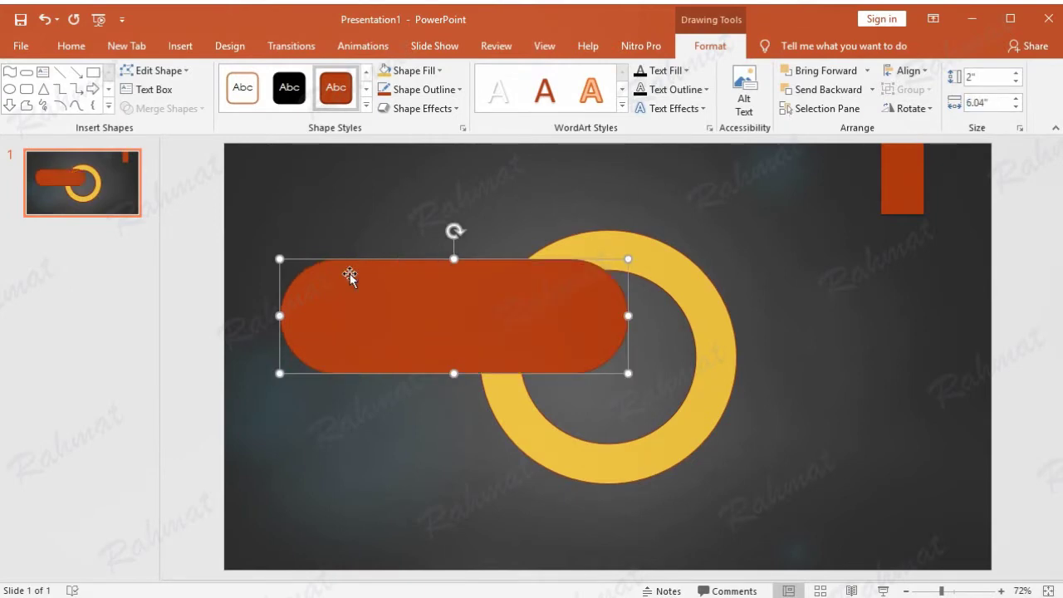
Centre the bar across the ring and select both shapes.
drag(502, 320, 642, 353)
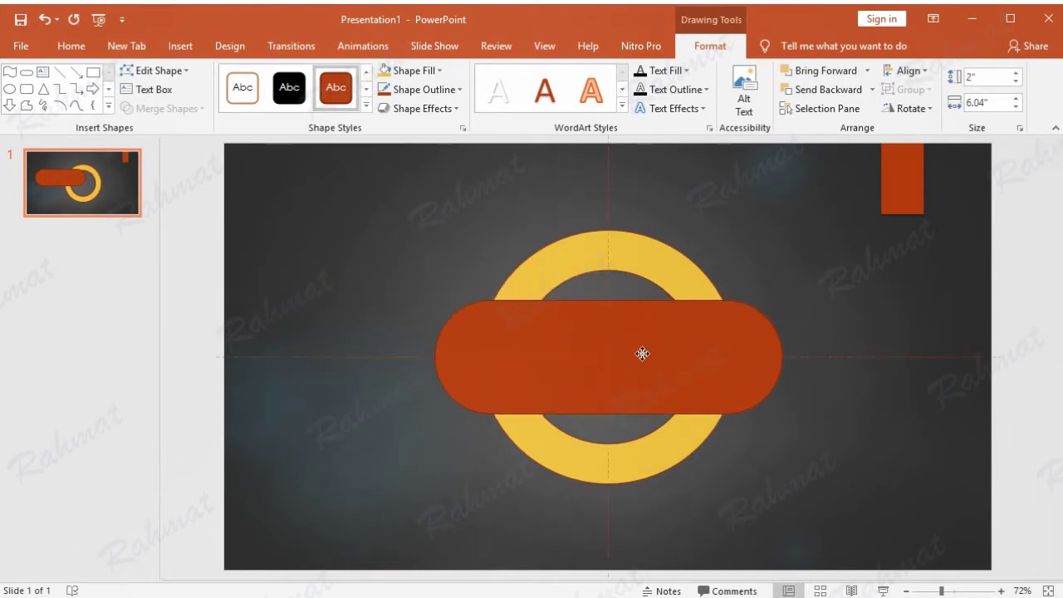
click(857, 261)
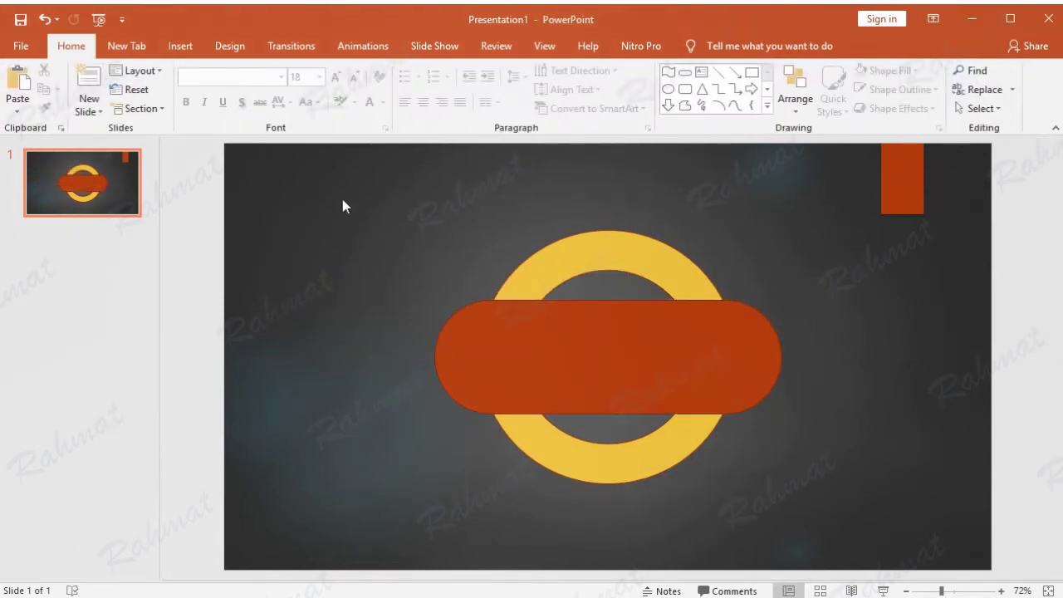
mouse_move(329, 169)
mouse_down()
mouse_move(786, 490)
mouse_move(880, 542)
mouse_up()
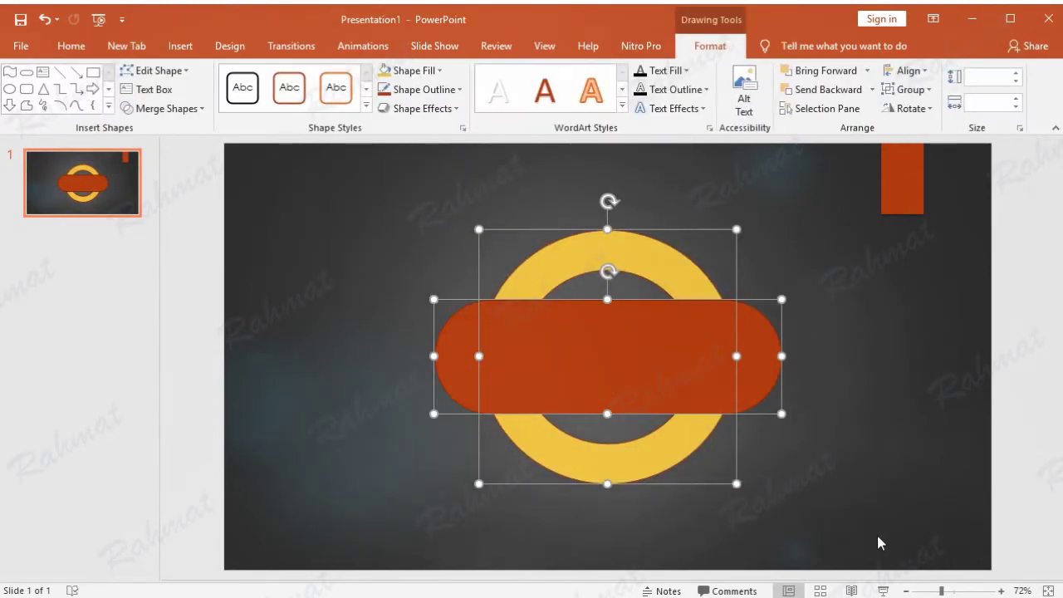
Subtract the bar from the ring with Merge Shapes > Subtract and select the resulting arcs.
click(124, 48)
click(23, 98)
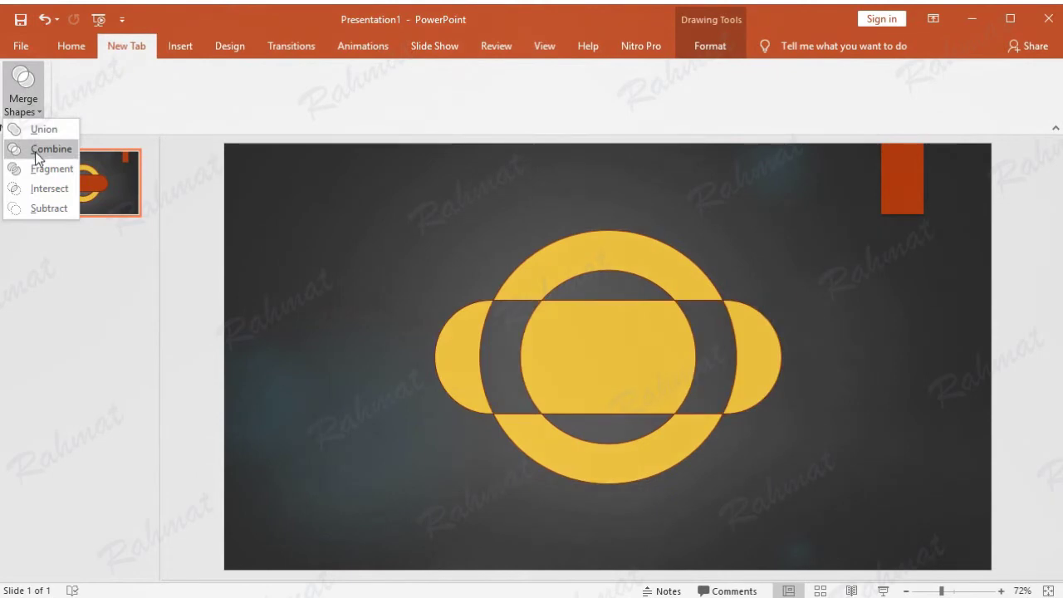
click(45, 208)
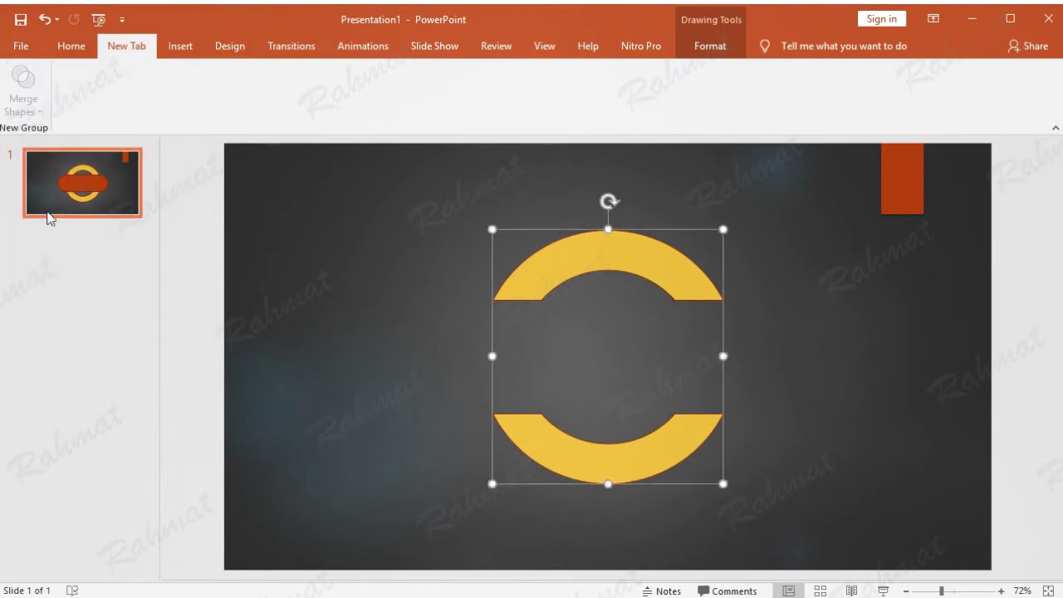
click(914, 294)
click(689, 269)
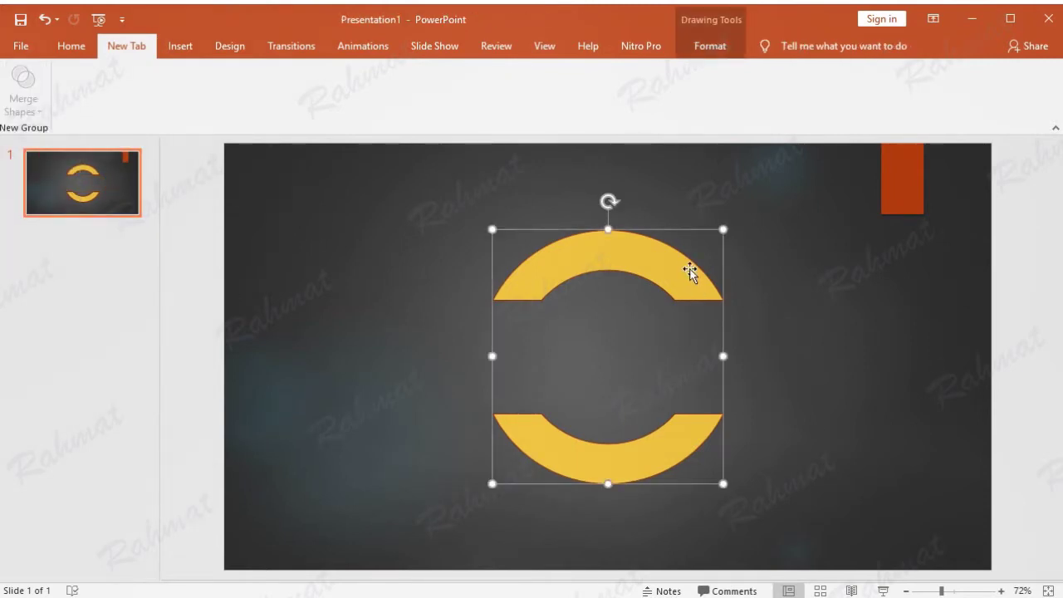
click(710, 46)
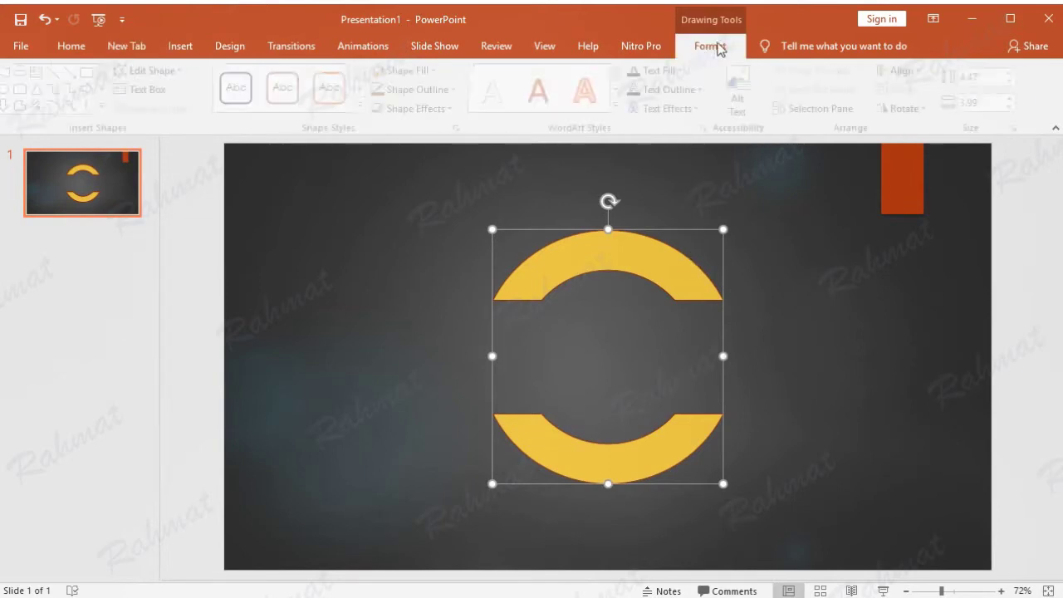
Give the arcs the orange intense shape style and a 3-D preset effect.
click(365, 103)
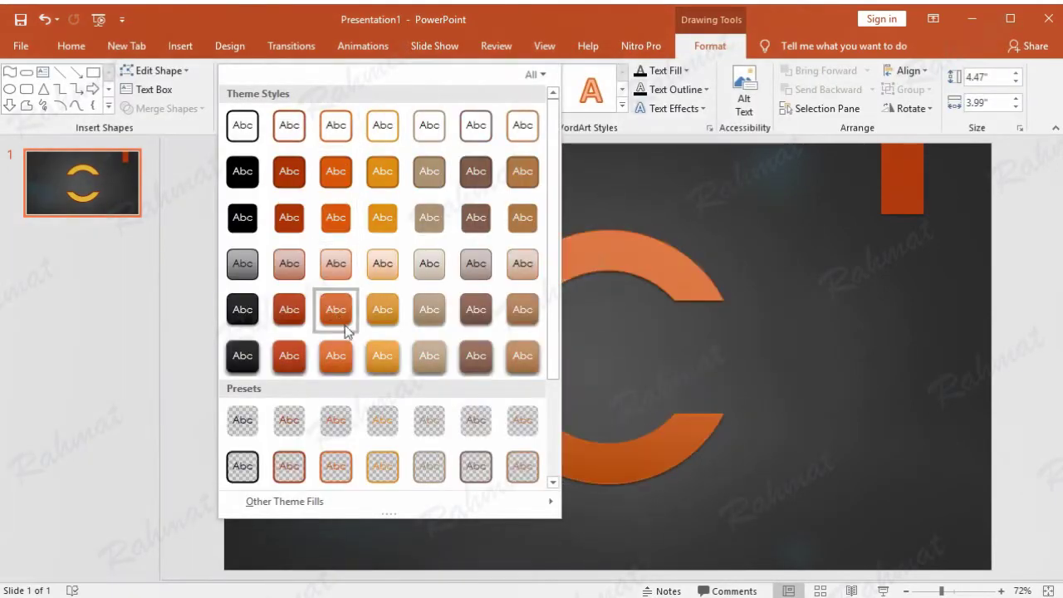
click(384, 357)
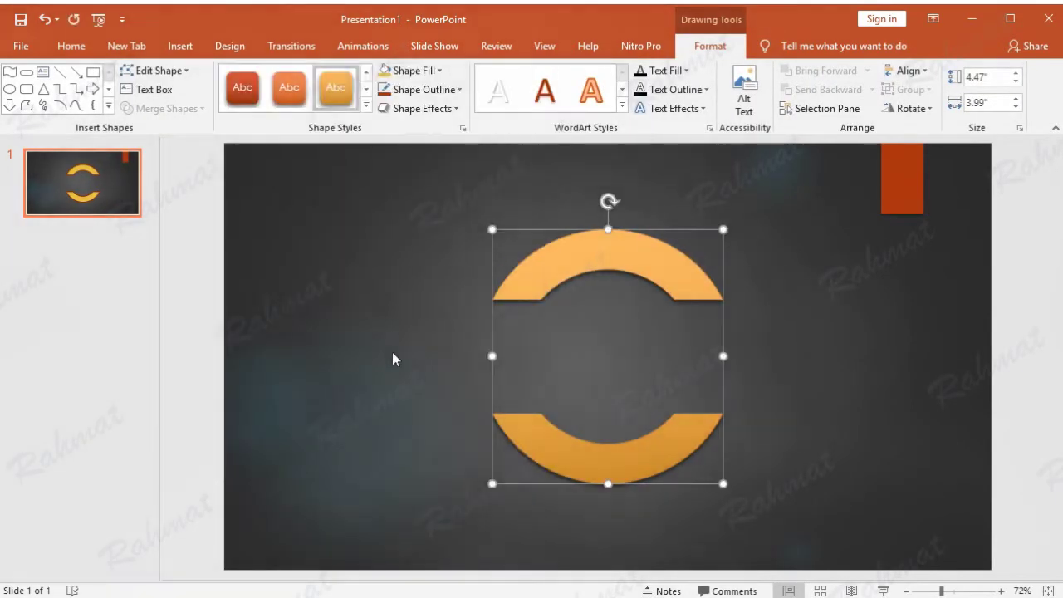
click(420, 107)
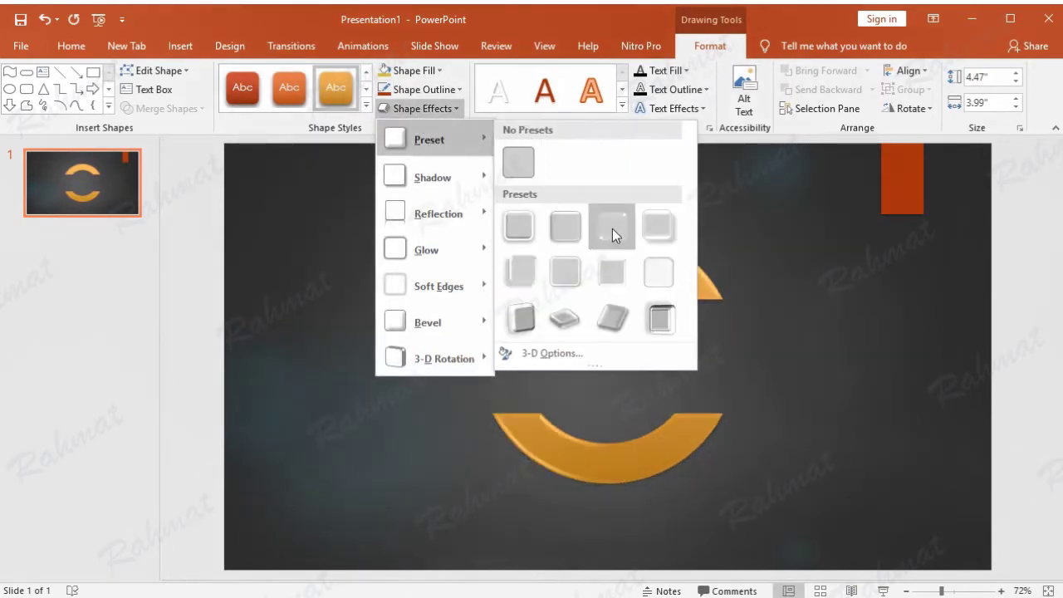
click(612, 226)
click(773, 273)
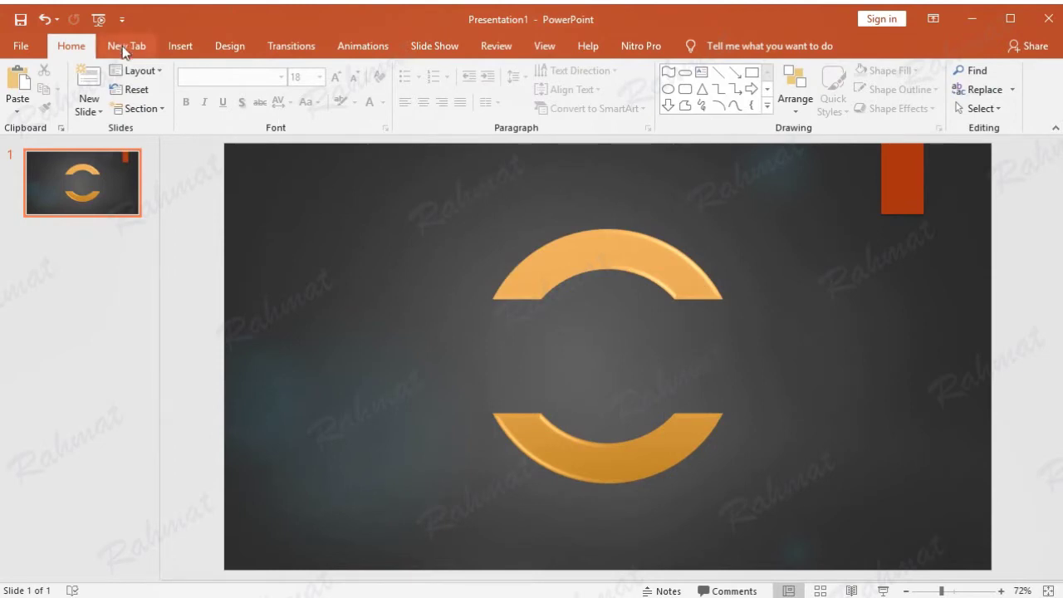
Draw an oval sized 2.63" by 2.63" and centre it between the two arcs.
click(178, 43)
click(243, 114)
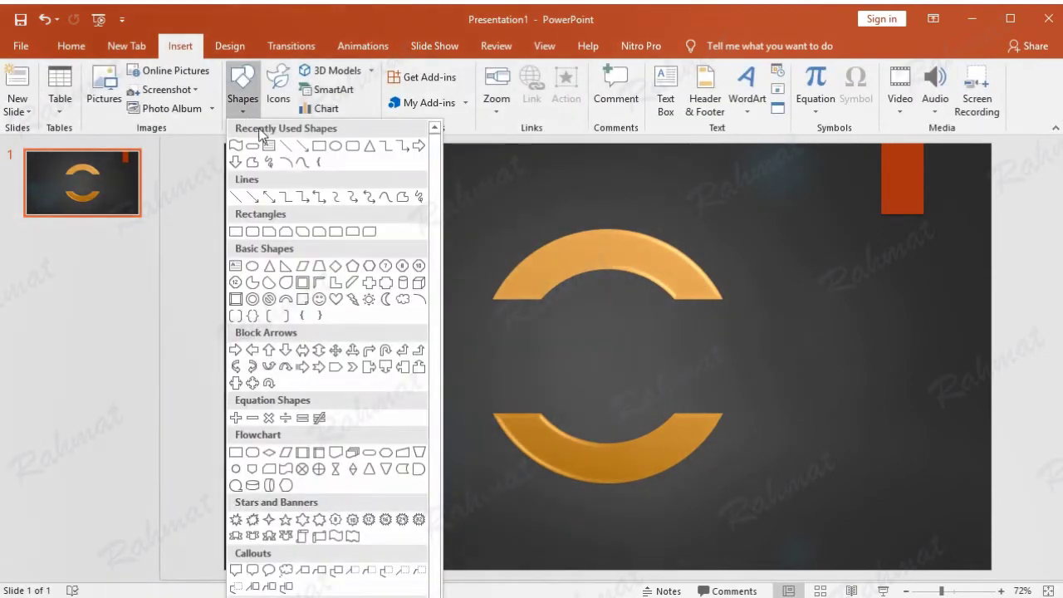
click(248, 262)
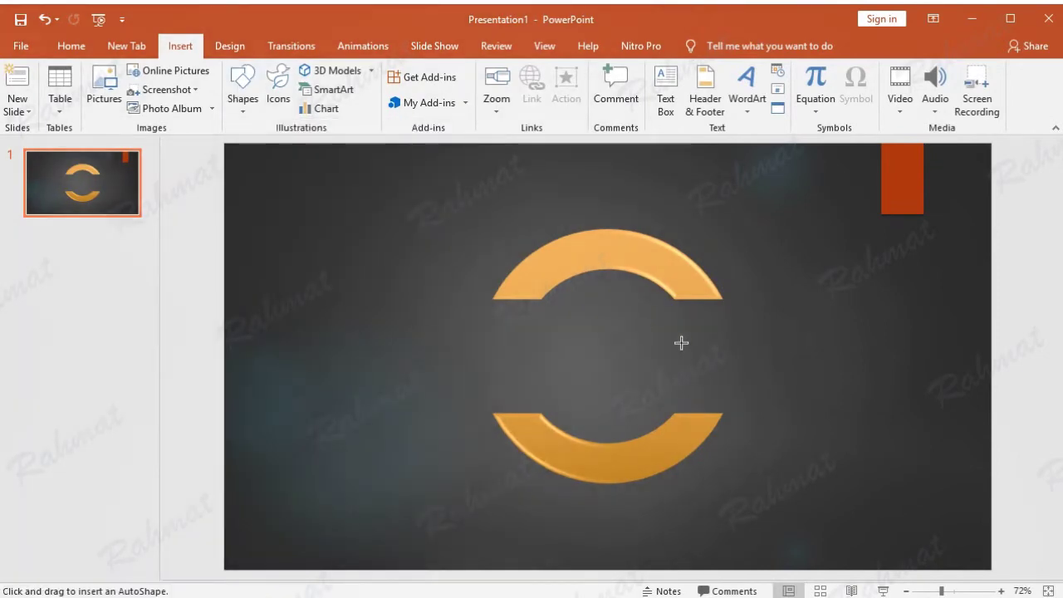
drag(645, 404, 647, 401)
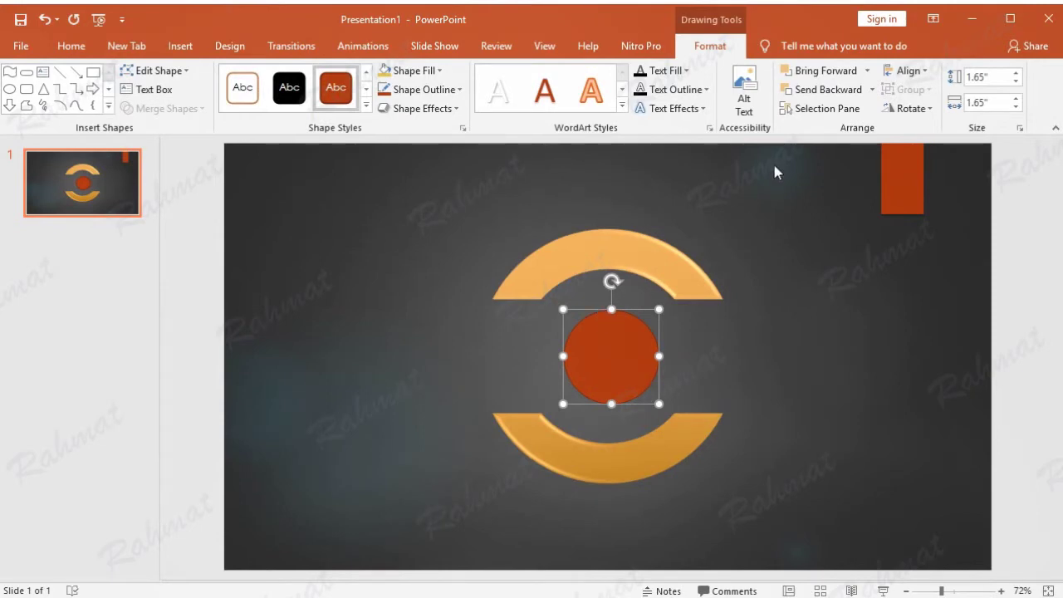
click(994, 76)
text(2.63)
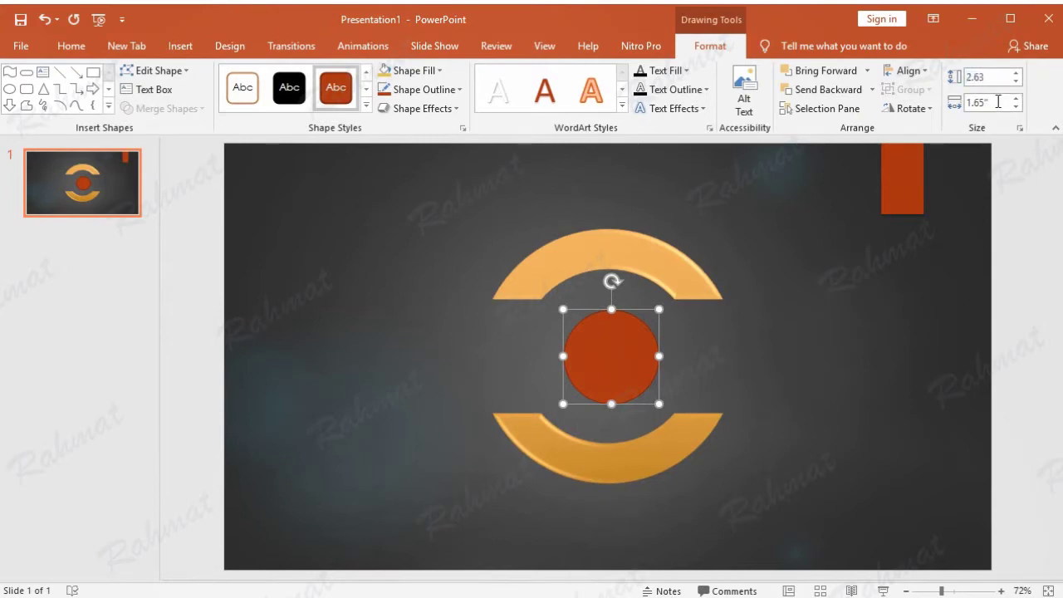
click(998, 101)
text(2)
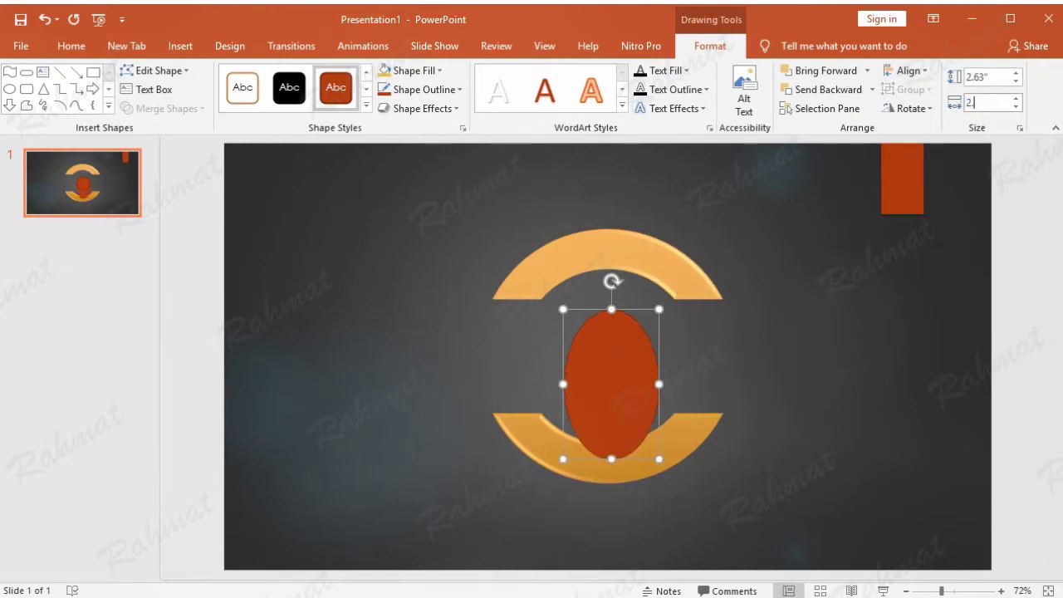
key(Return)
drag(648, 347, 615, 320)
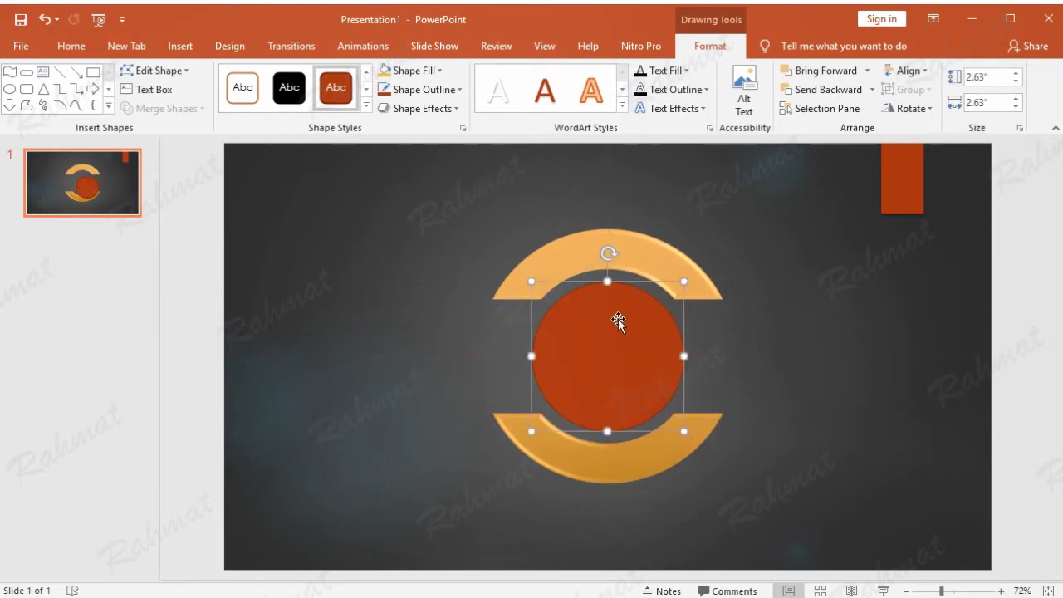
click(179, 47)
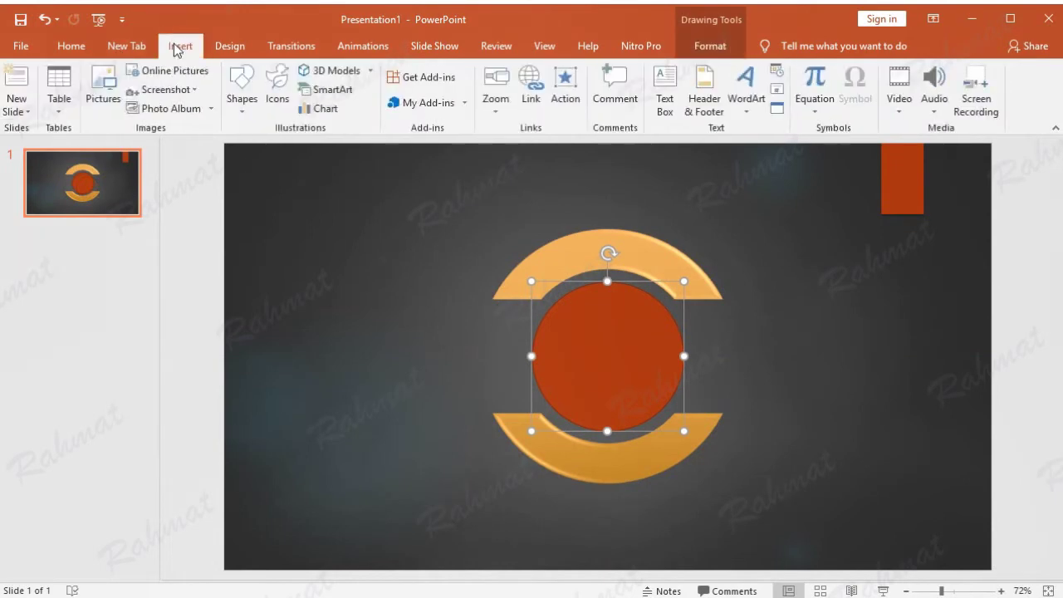
Draw a thin rectangle bar, 0.07" by 6.62", horizontally through the centre circle.
click(244, 116)
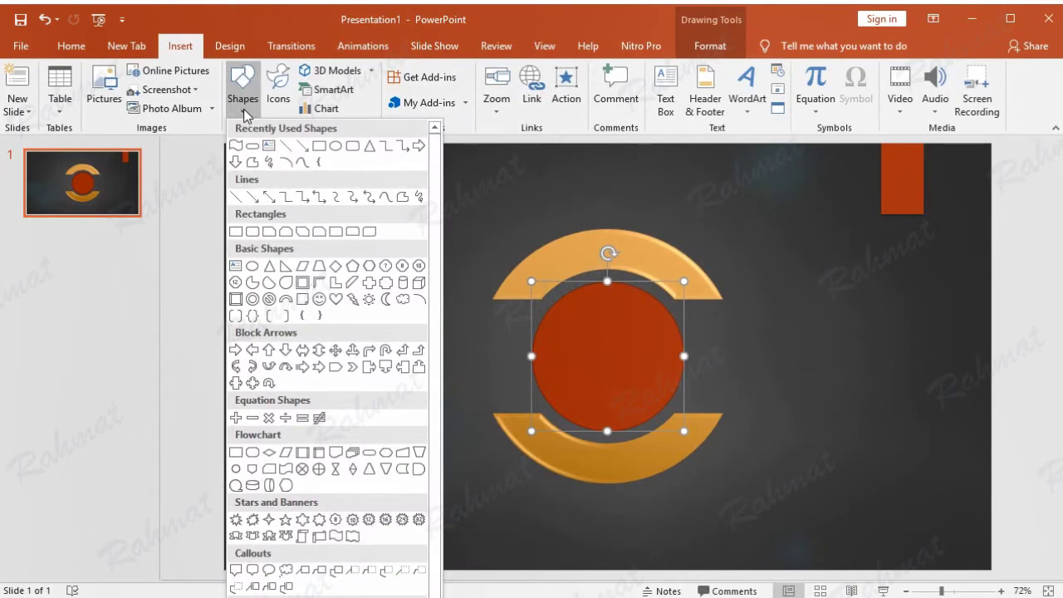
click(284, 234)
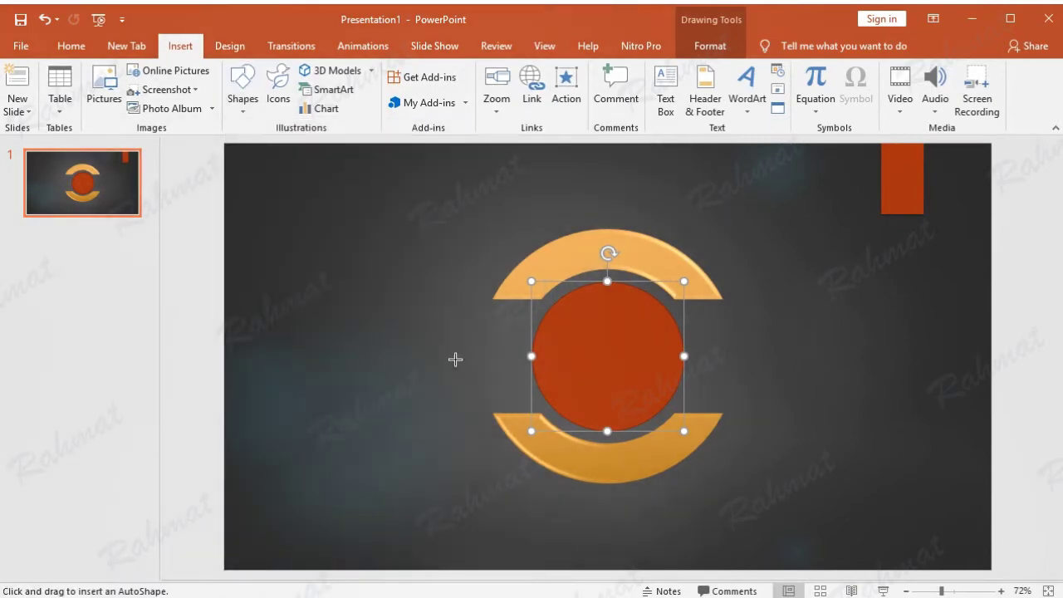
drag(623, 385, 811, 347)
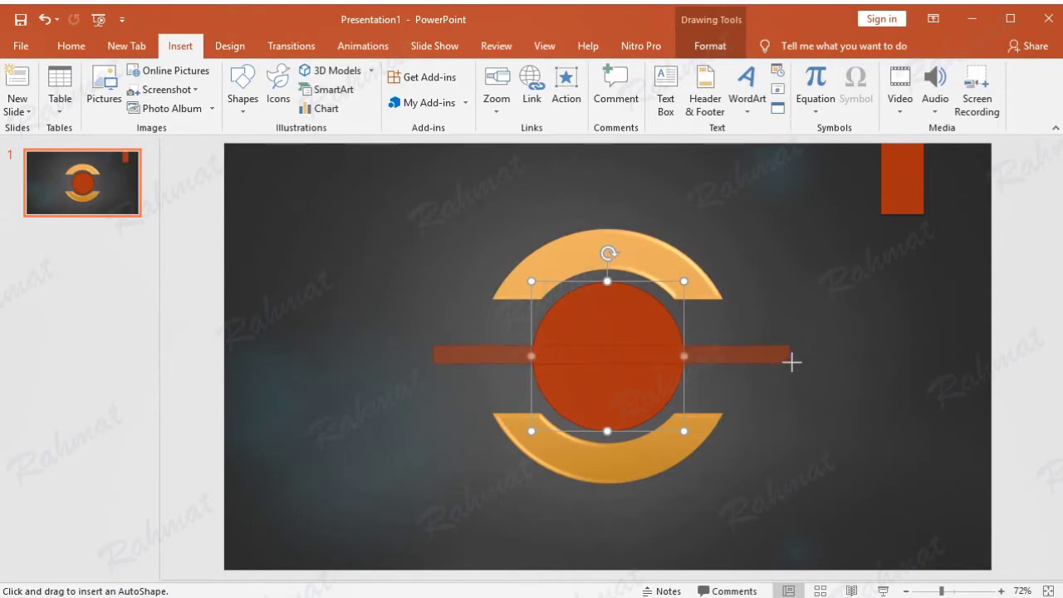
drag(813, 349, 798, 357)
click(665, 328)
click(829, 341)
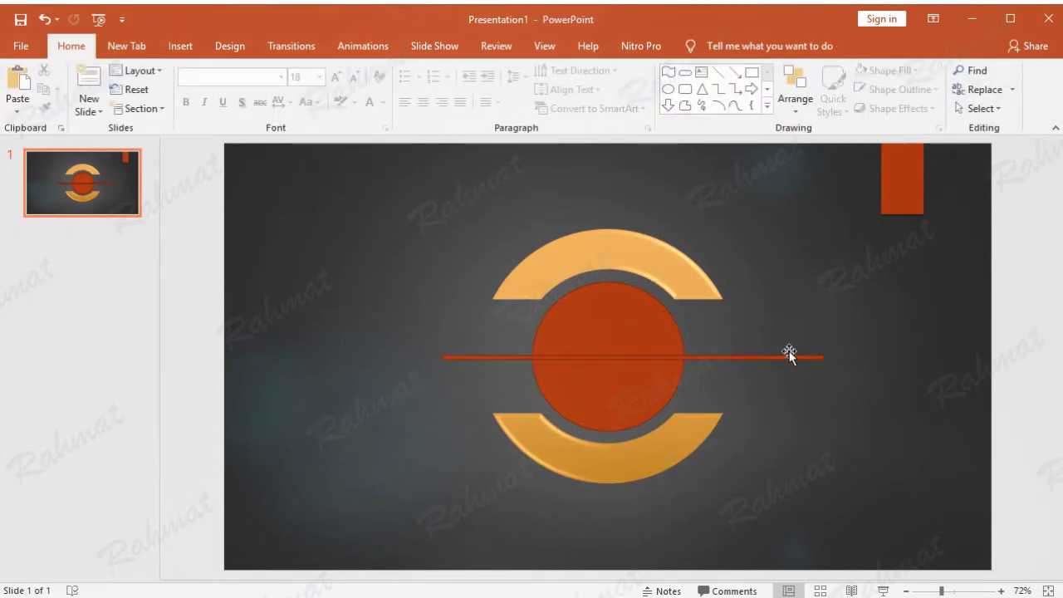
click(595, 359)
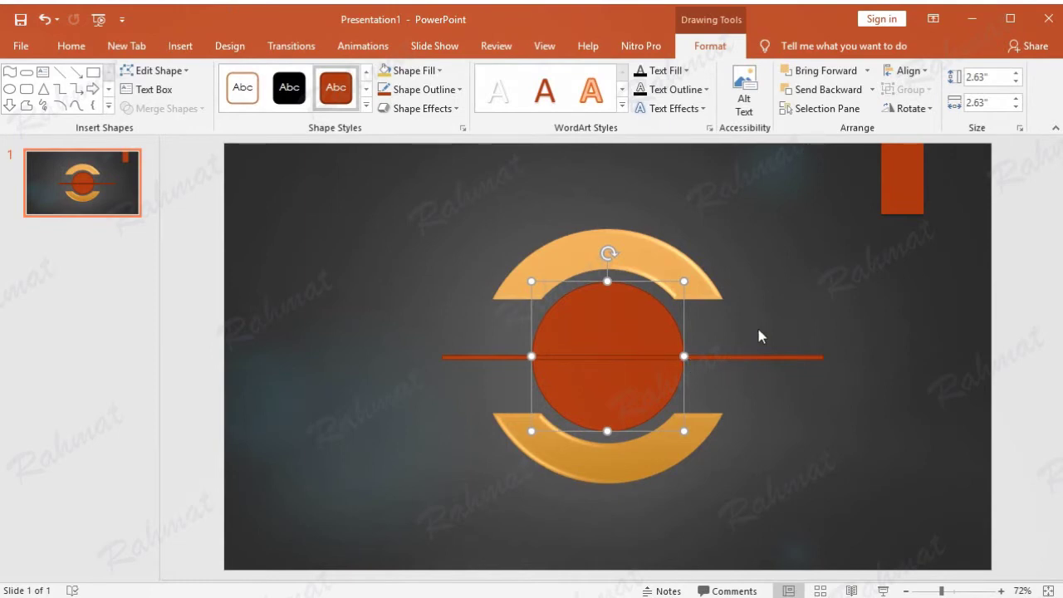
Subtract the thin horizontal bar from the red circle to split it in two.
shift+click(741, 359)
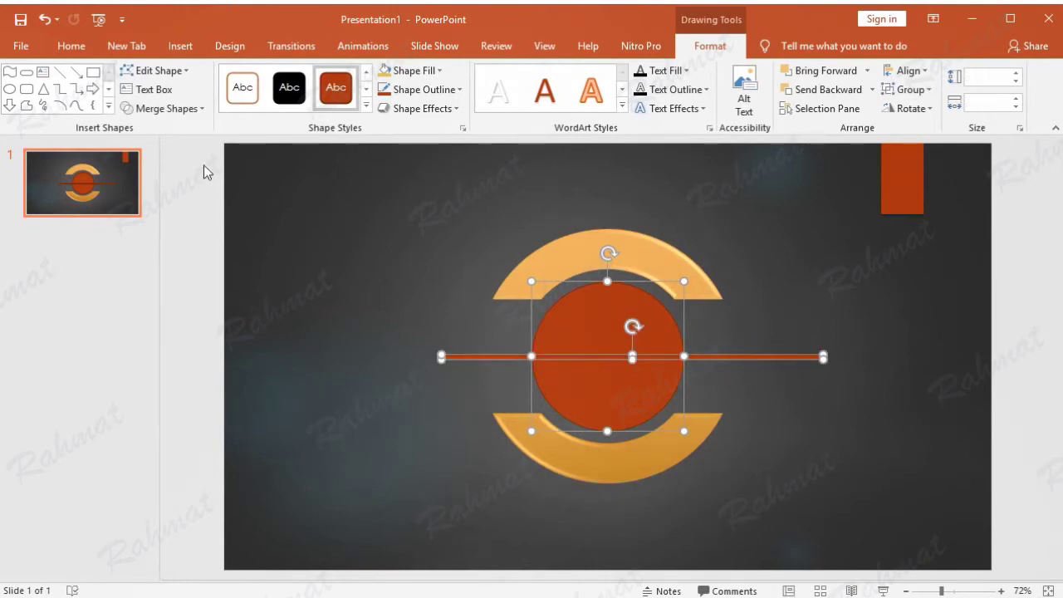
click(126, 46)
click(23, 99)
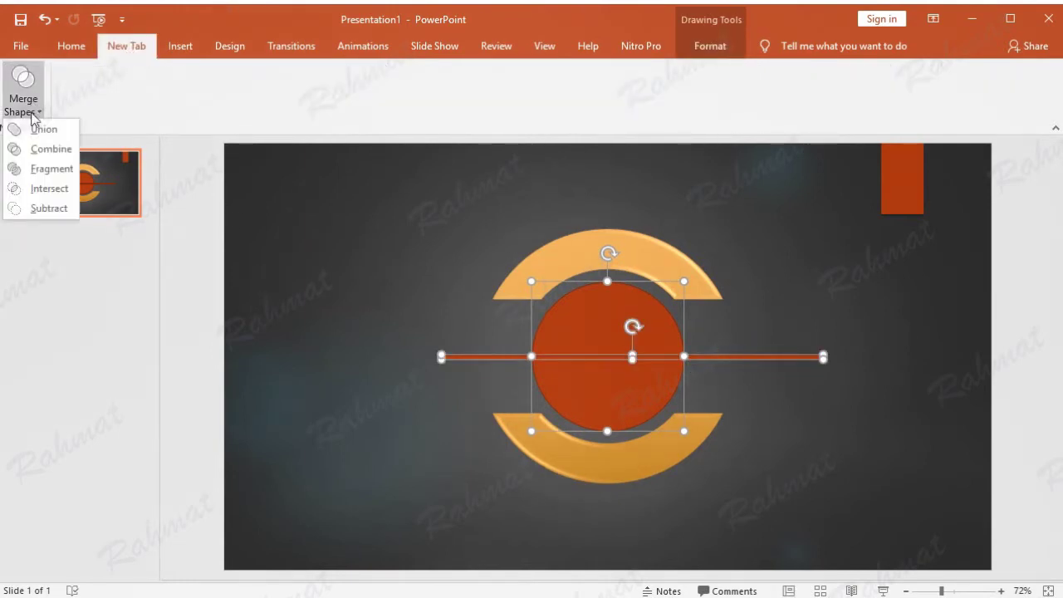
click(39, 209)
Reselect the split red circle to prepare copying it.
click(861, 316)
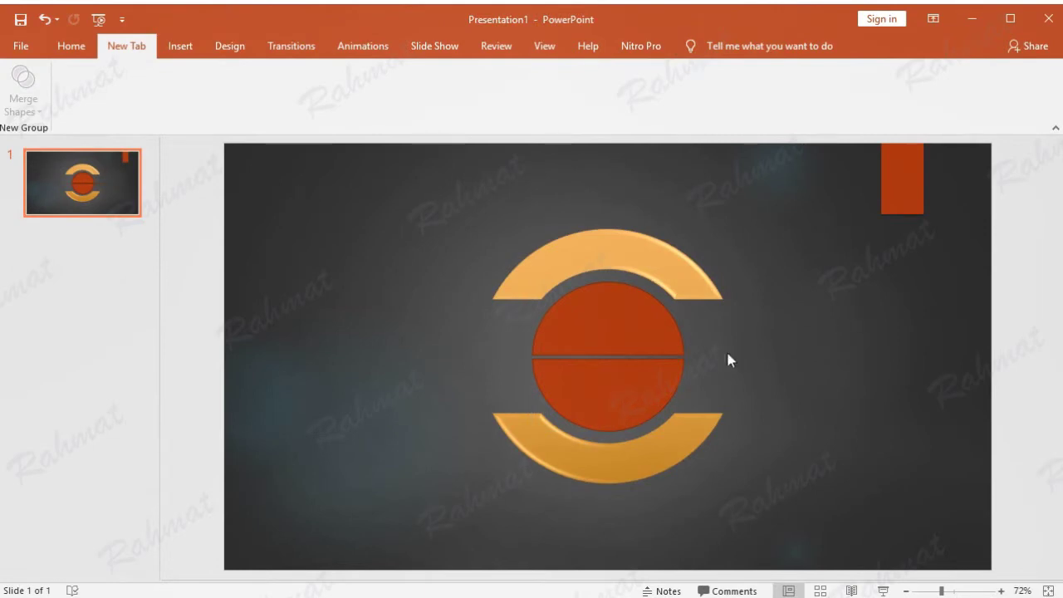
click(640, 317)
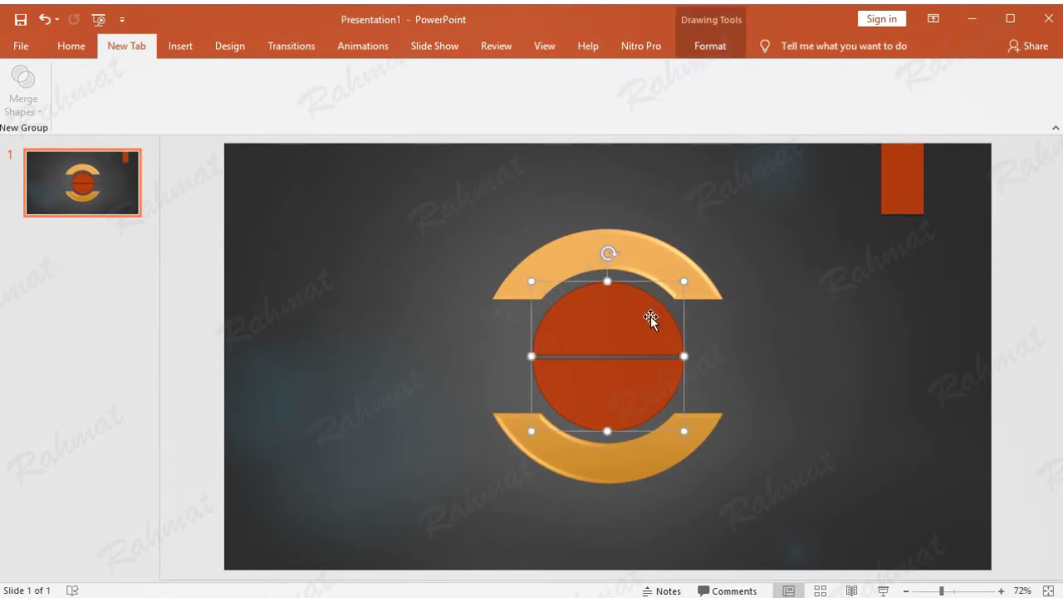
click(83, 48)
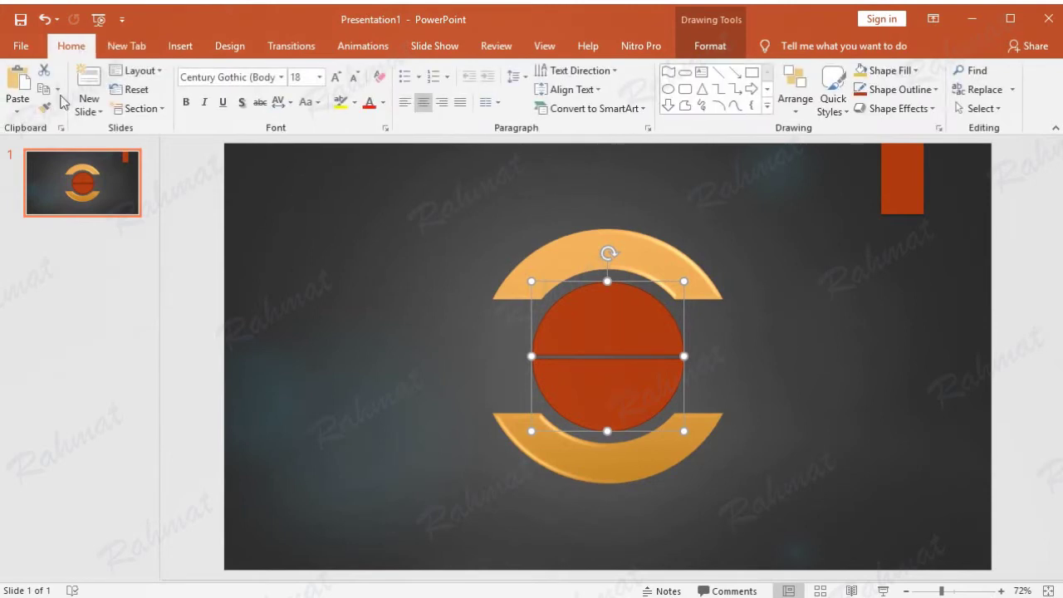
Paste a split-circle copy on the left, cover its lower half with a rectangle, and select both.
click(16, 83)
mouse_move(614, 352)
mouse_down()
mouse_move(367, 298)
mouse_move(368, 311)
mouse_up()
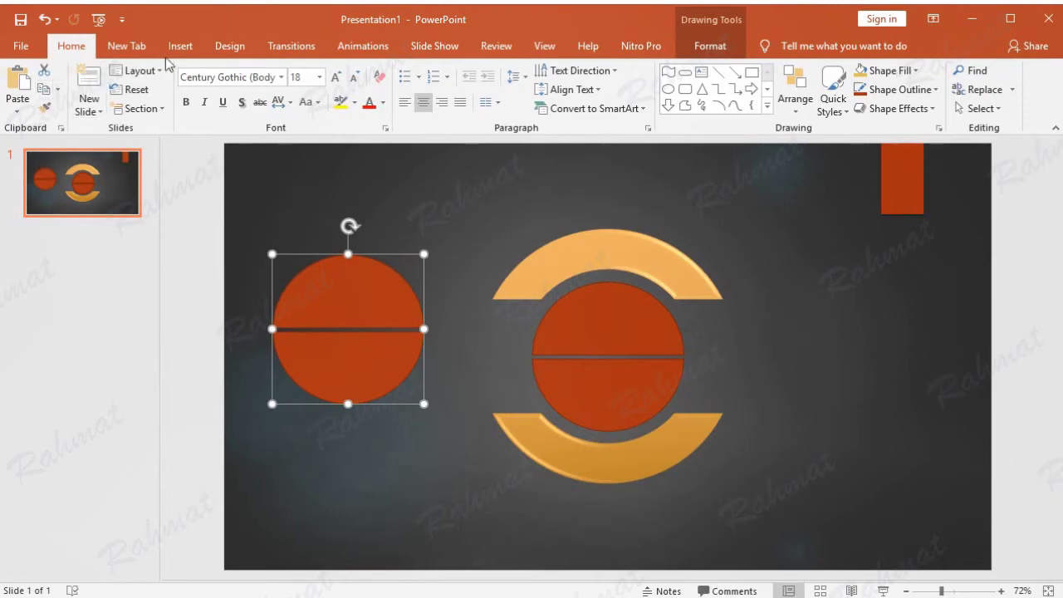
click(195, 50)
click(249, 112)
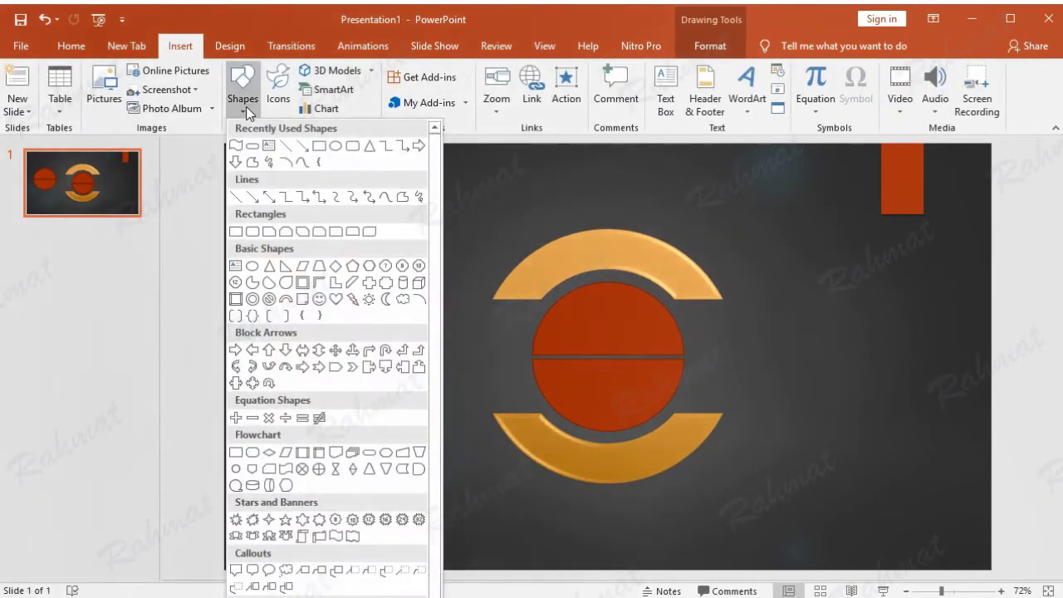
click(321, 154)
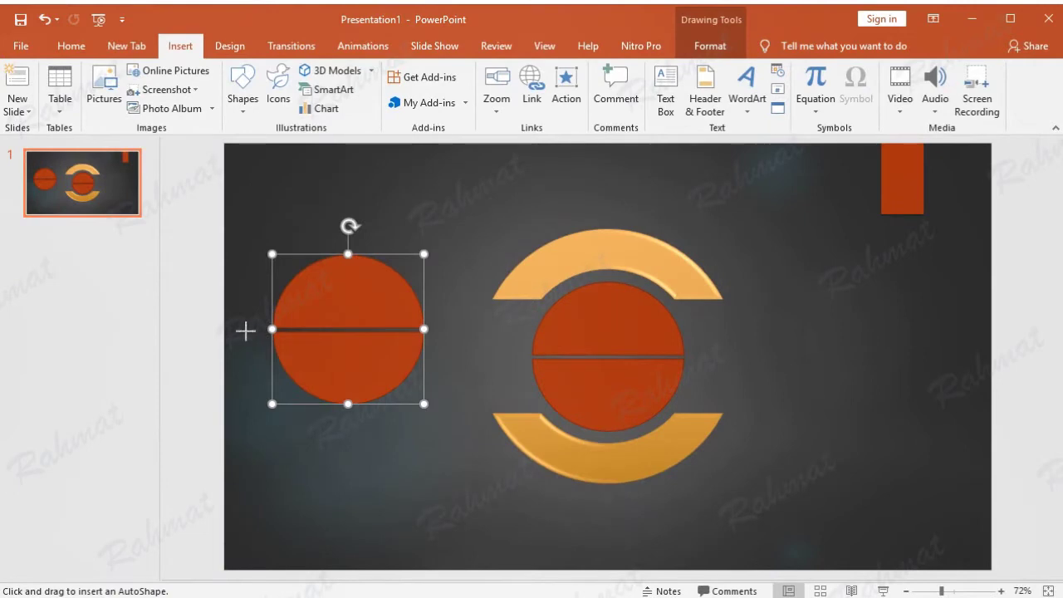
drag(245, 331, 485, 443)
drag(459, 400, 462, 403)
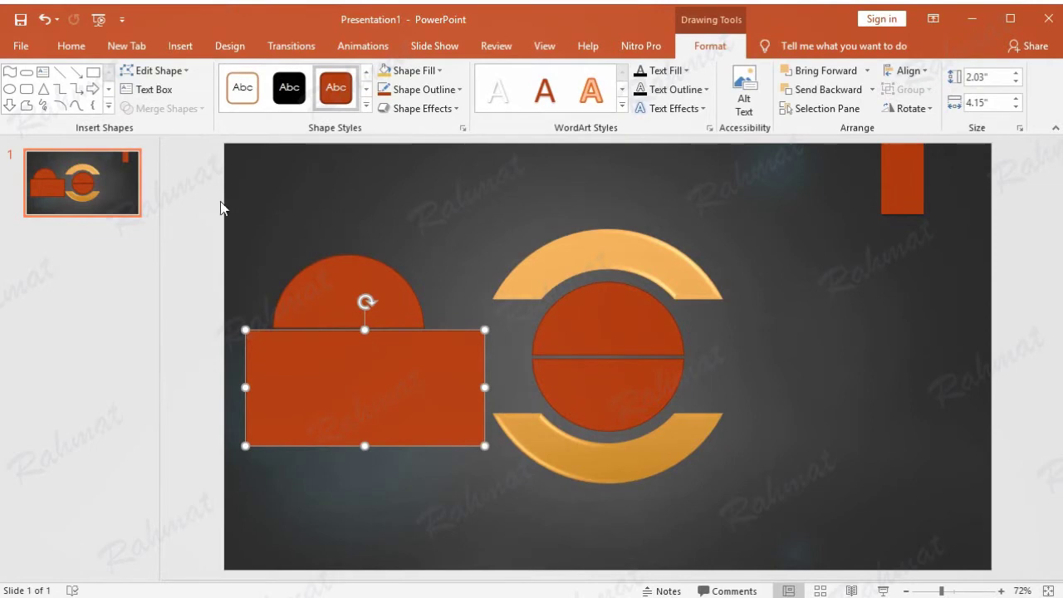
drag(181, 196, 504, 498)
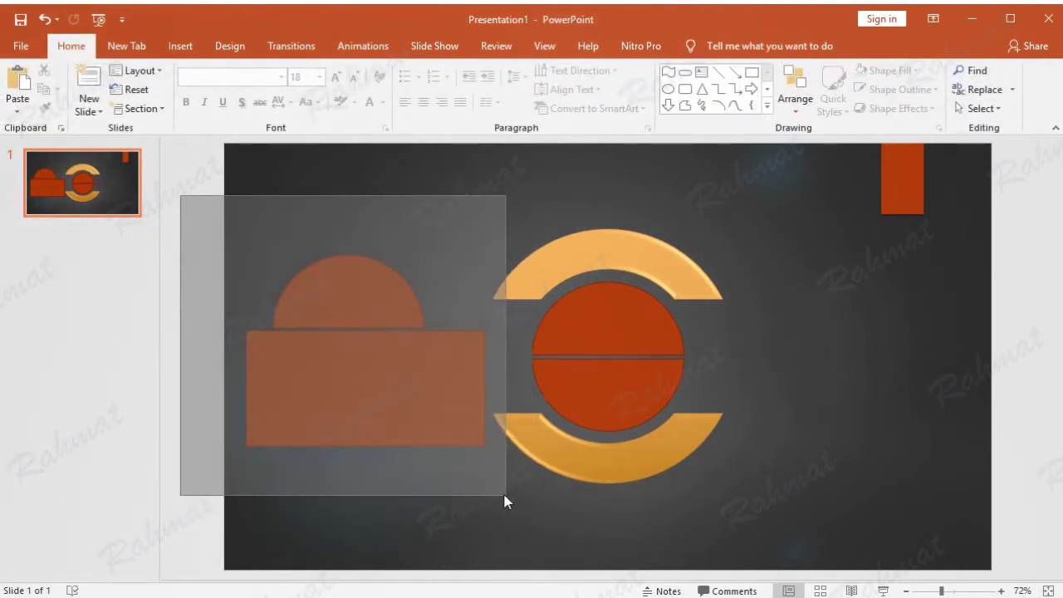
drag(504, 498, 495, 490)
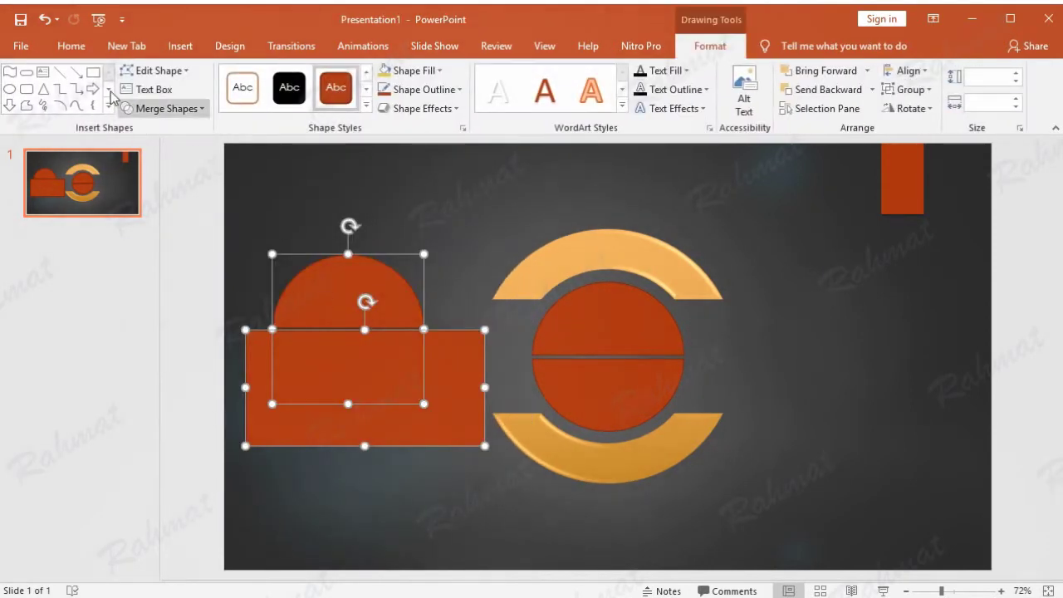
Intersect the circle copy and rectangle into a lower semicircle and move it right of the badge.
click(142, 48)
click(23, 98)
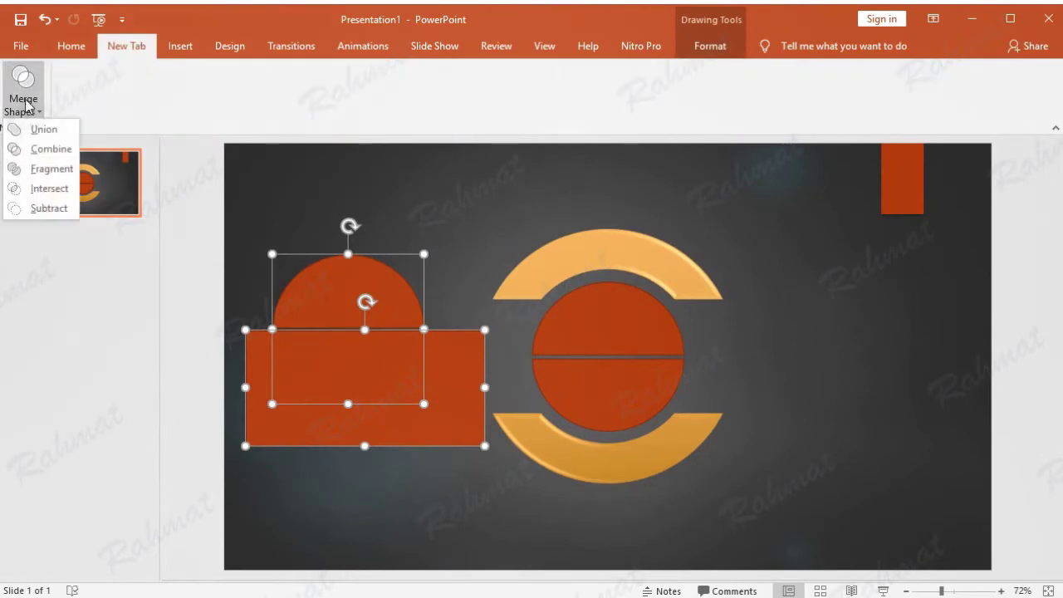
click(51, 189)
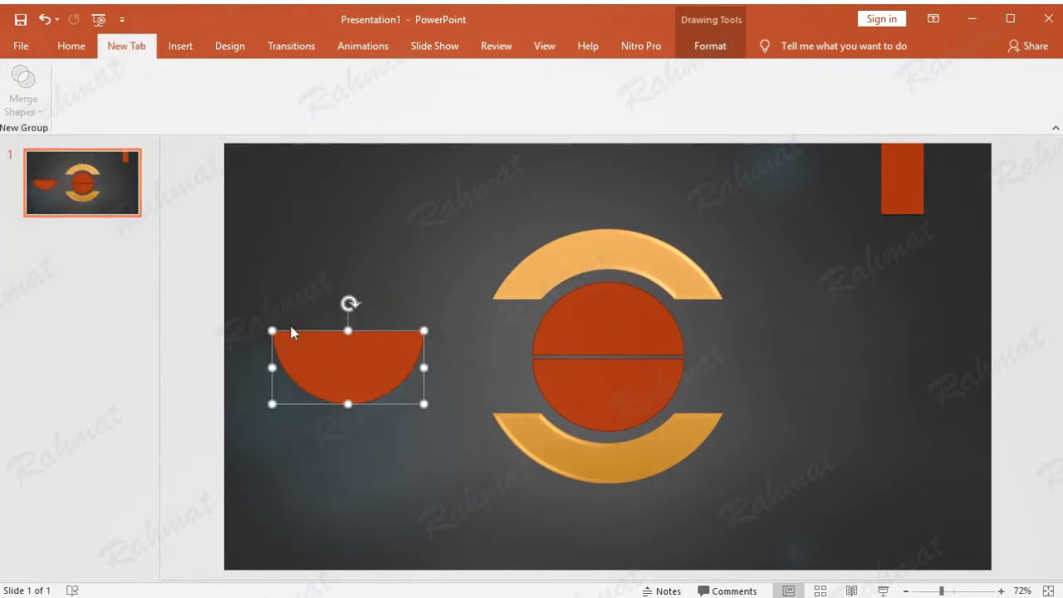
drag(341, 363, 813, 418)
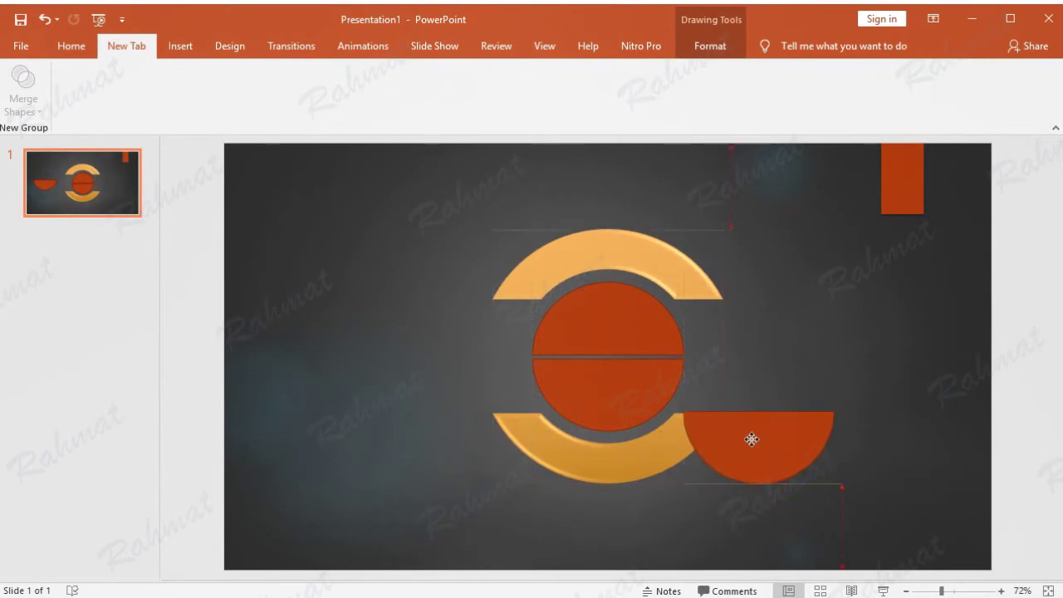
Paste another split-circle copy on the left and draw a rectangle over its lower half.
click(72, 46)
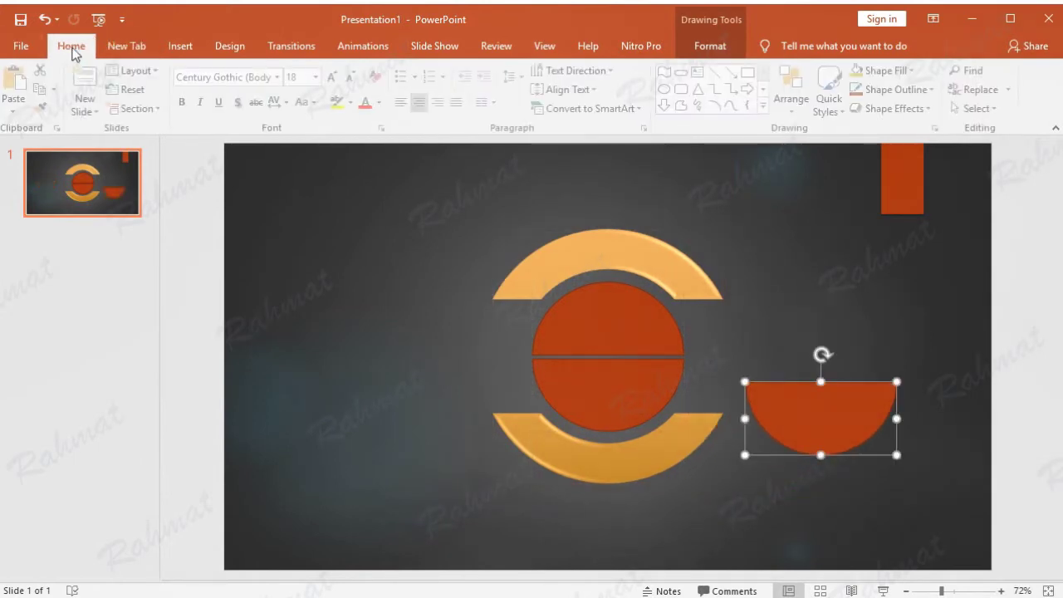
click(18, 83)
mouse_move(585, 338)
mouse_down()
mouse_move(310, 315)
mouse_move(321, 310)
mouse_up()
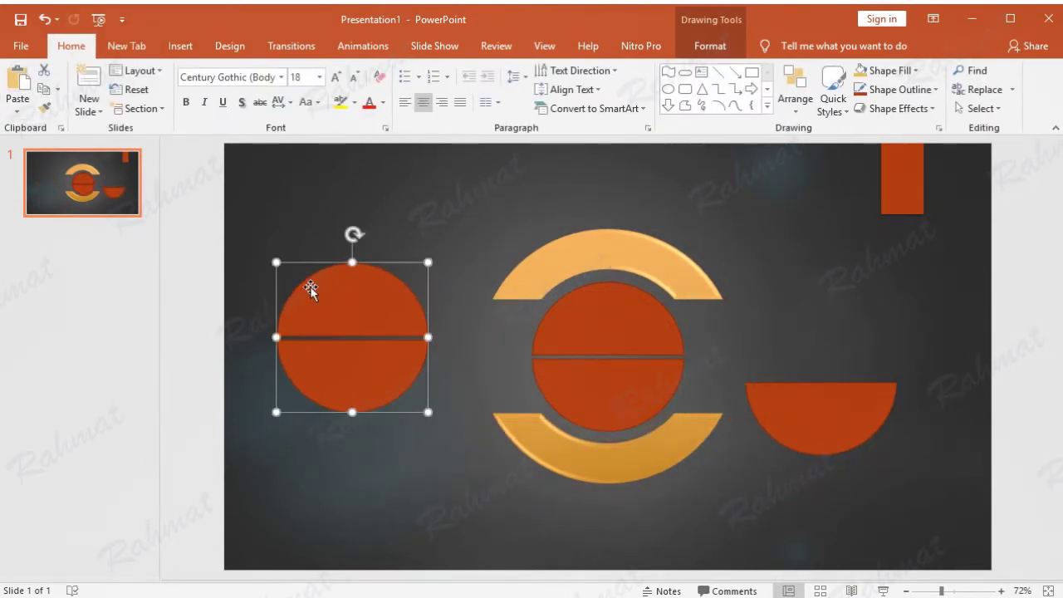
click(177, 48)
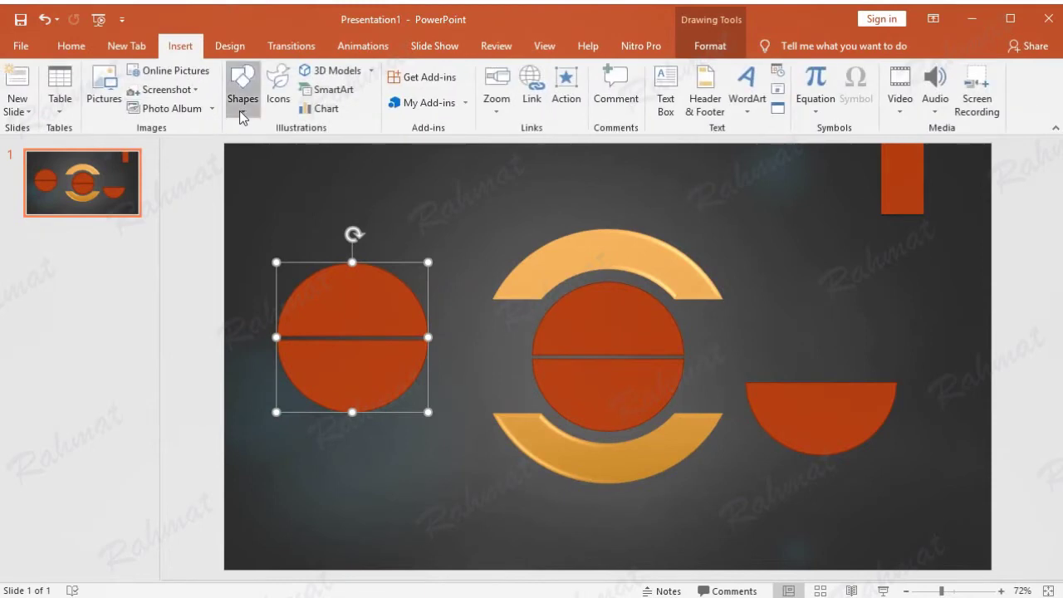
click(241, 92)
click(319, 147)
drag(244, 337, 470, 430)
Subtract the aligned rectangle from the left circle and move the upper semicircle above the lower one.
drag(446, 394, 447, 392)
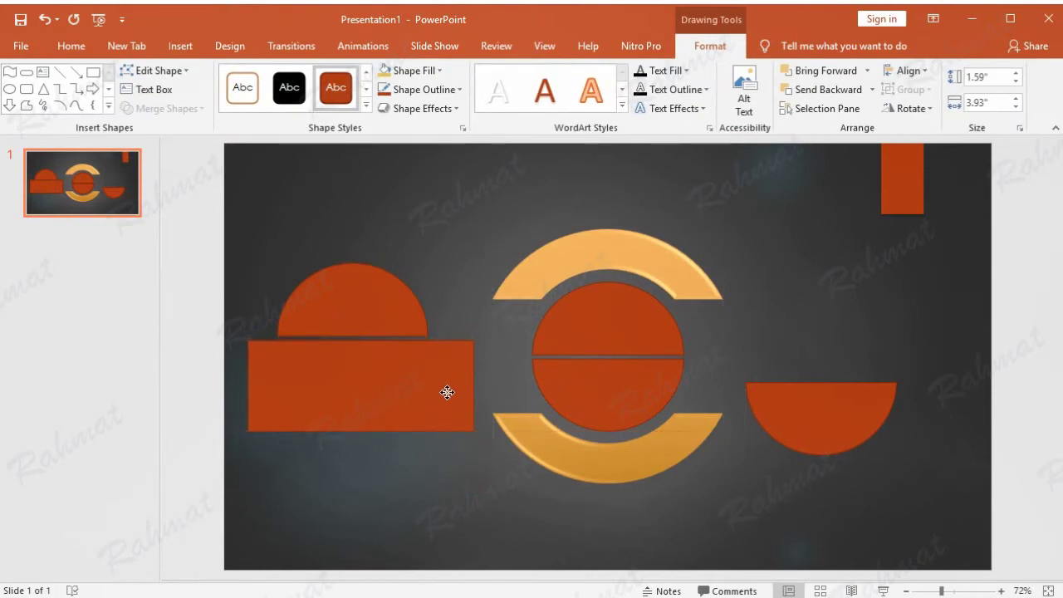
drag(447, 392, 443, 390)
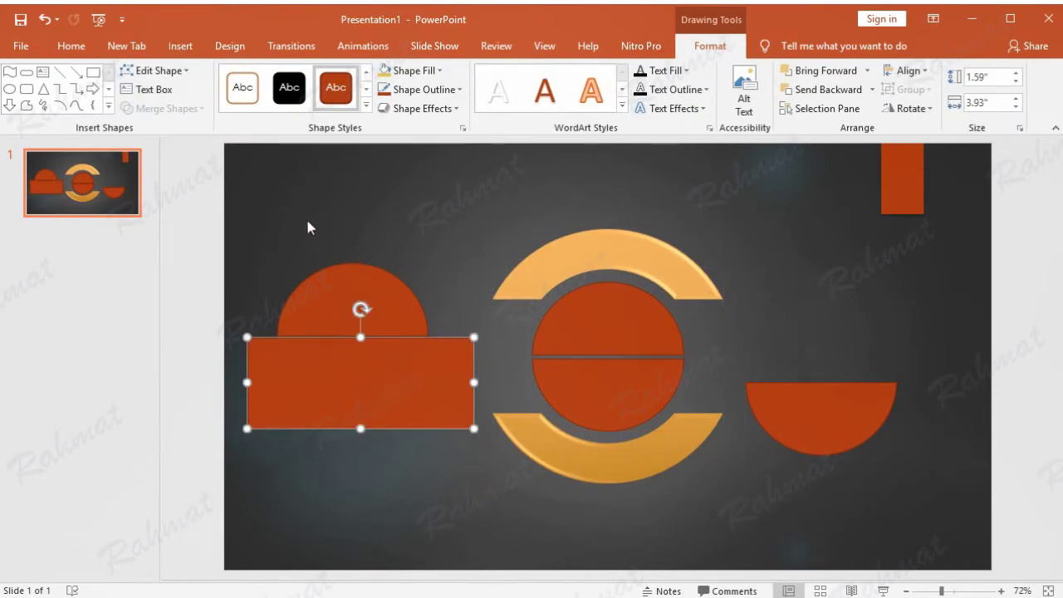
drag(179, 197, 500, 465)
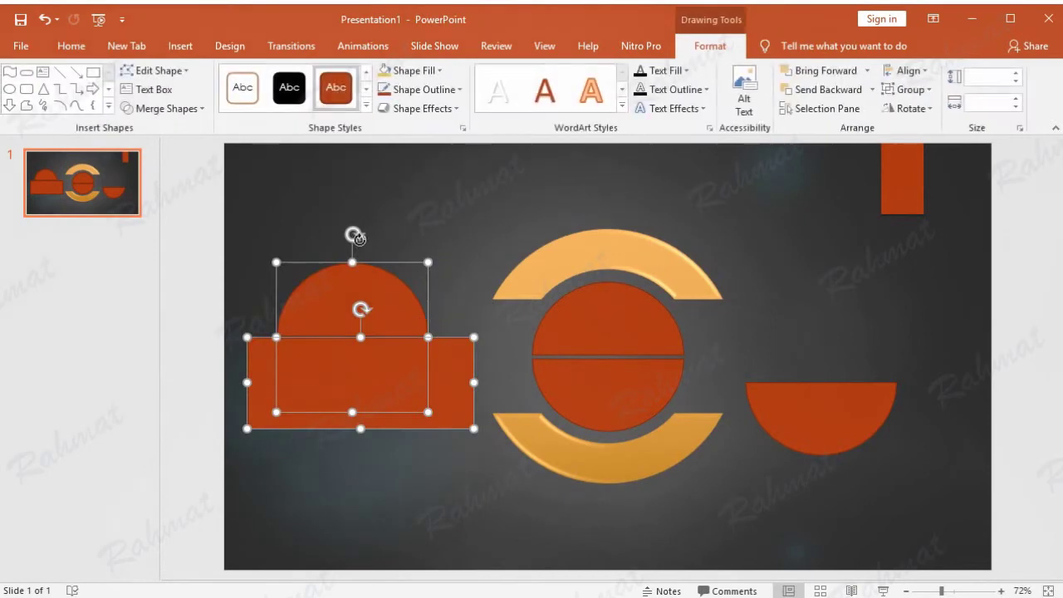
click(126, 44)
click(37, 110)
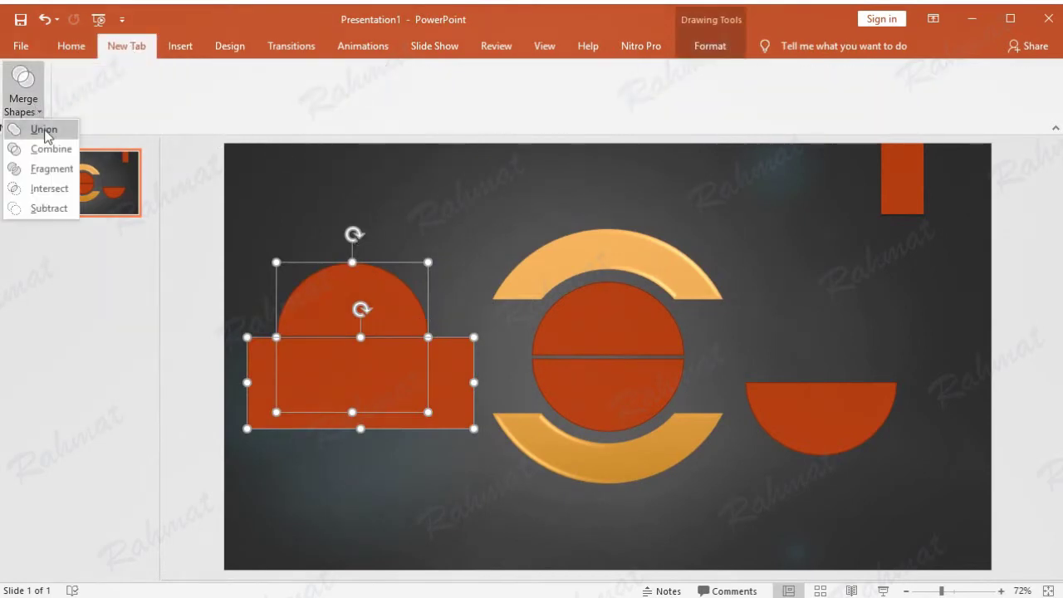
click(55, 214)
mouse_move(368, 301)
mouse_down()
mouse_move(648, 374)
mouse_move(811, 311)
mouse_up()
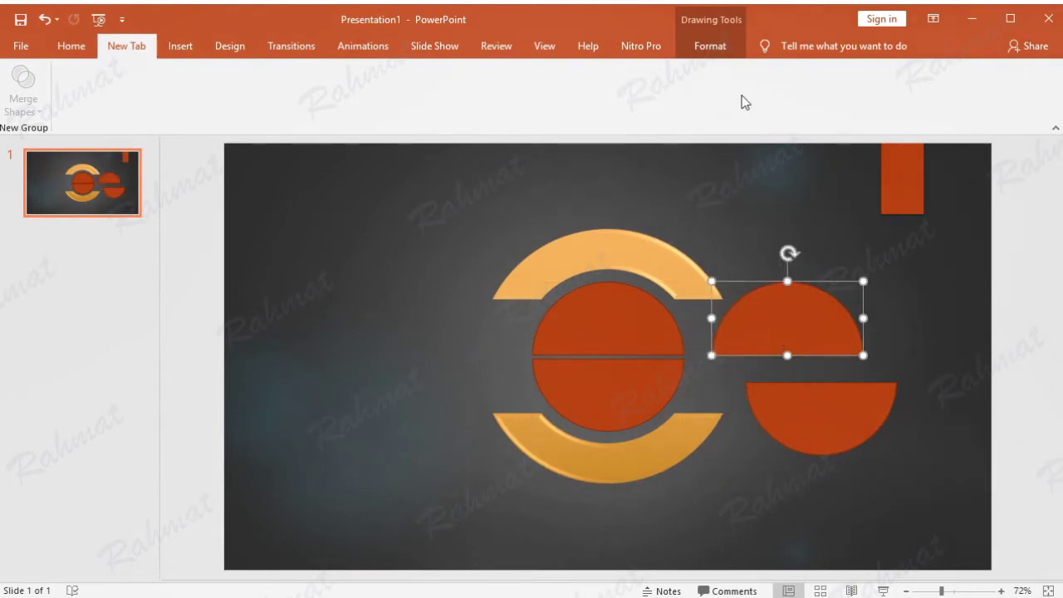
click(708, 49)
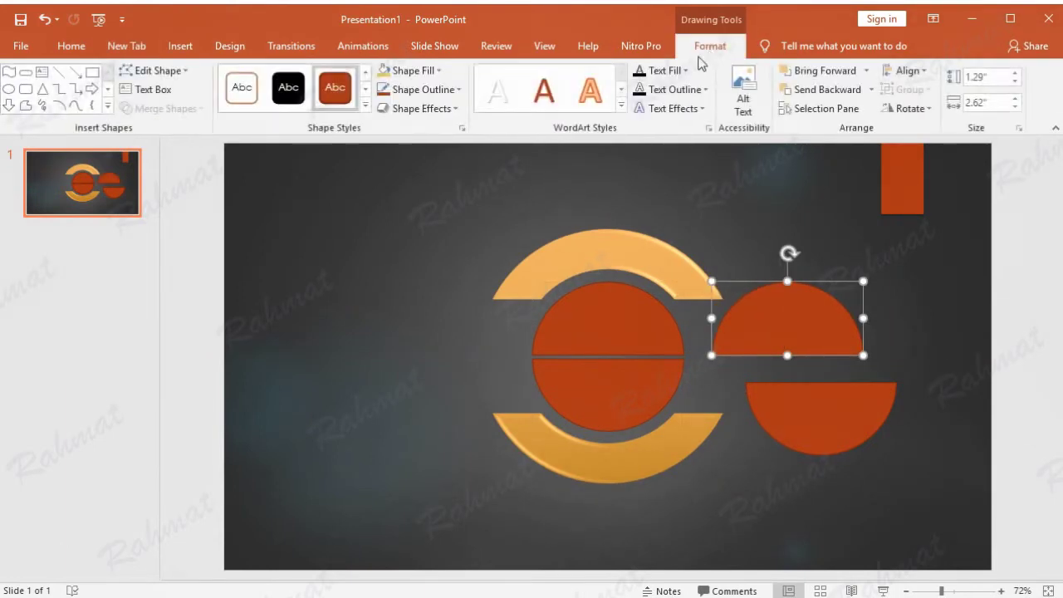
Fill both the upper and lower half-circles with gold.
click(438, 71)
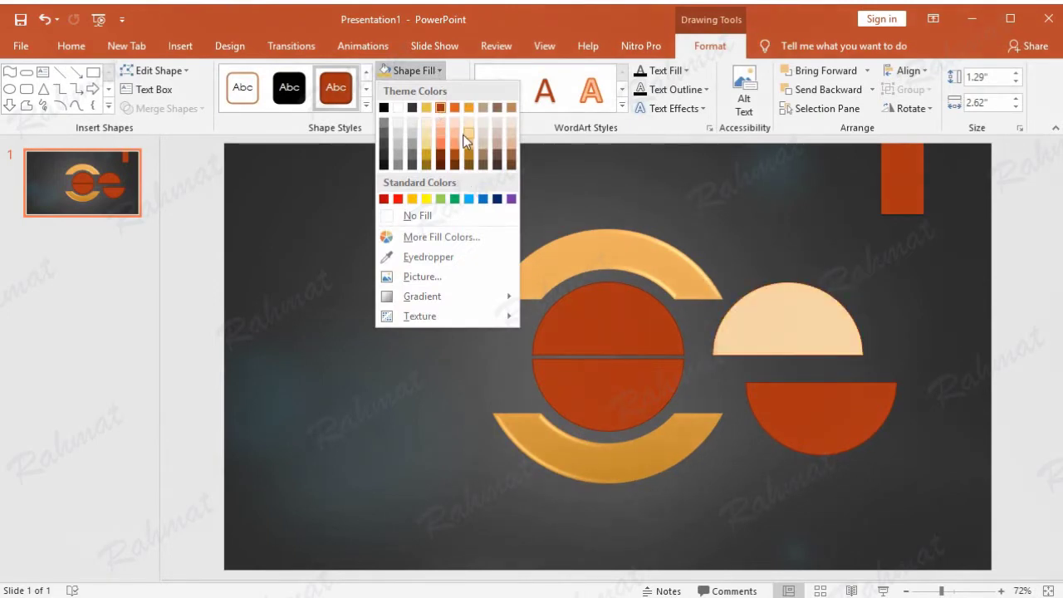
click(428, 107)
click(819, 415)
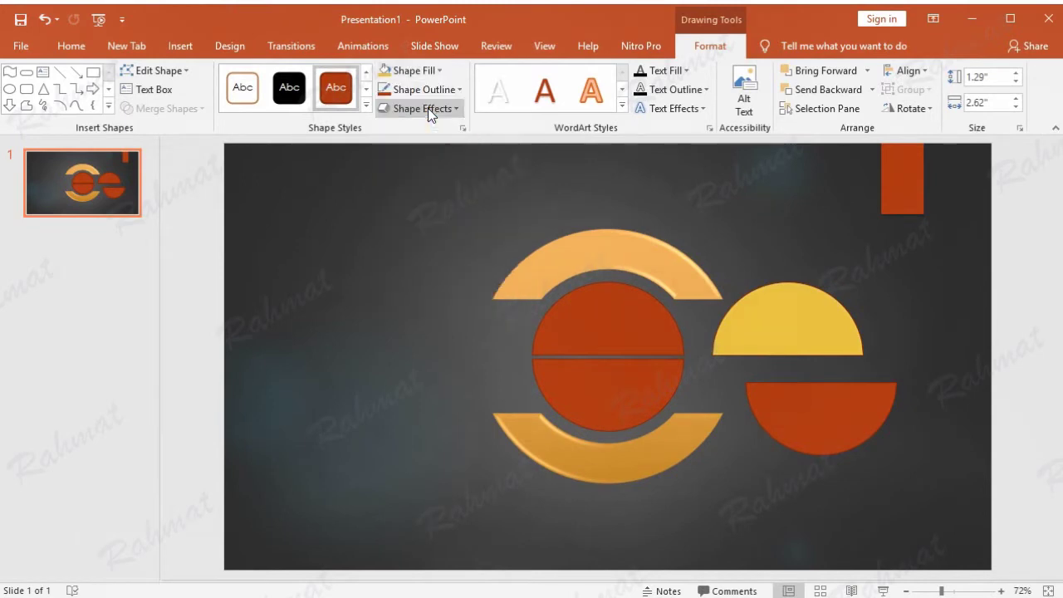
click(411, 70)
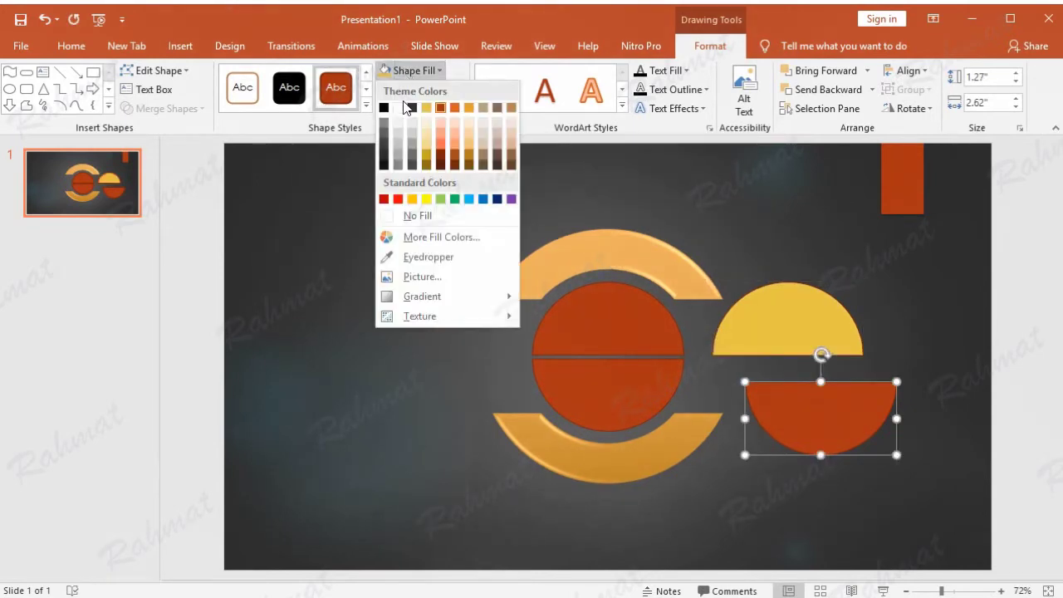
click(426, 109)
Place both gold halves over the split centre circle between the orange arcs.
drag(789, 324, 636, 331)
drag(844, 393, 630, 381)
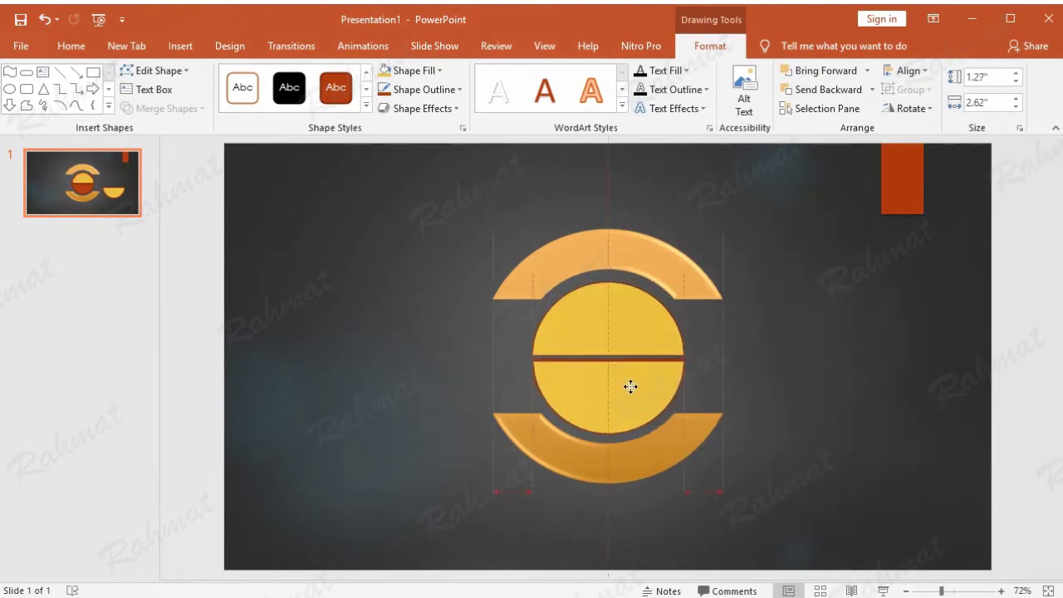
click(801, 315)
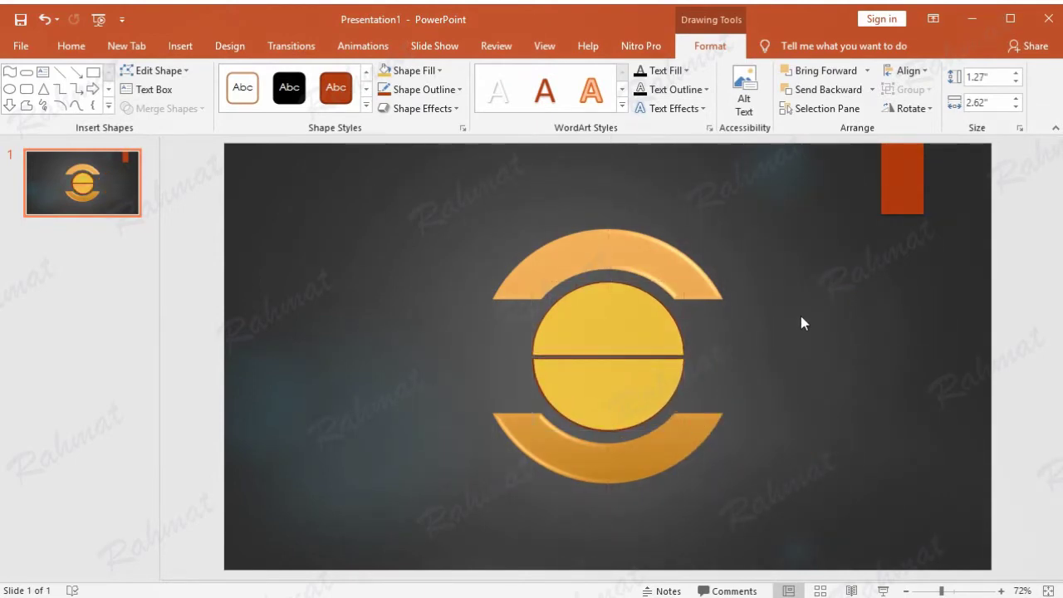
Realign the two gold halves over the centre circle and send them to the back.
click(627, 386)
drag(624, 380, 623, 378)
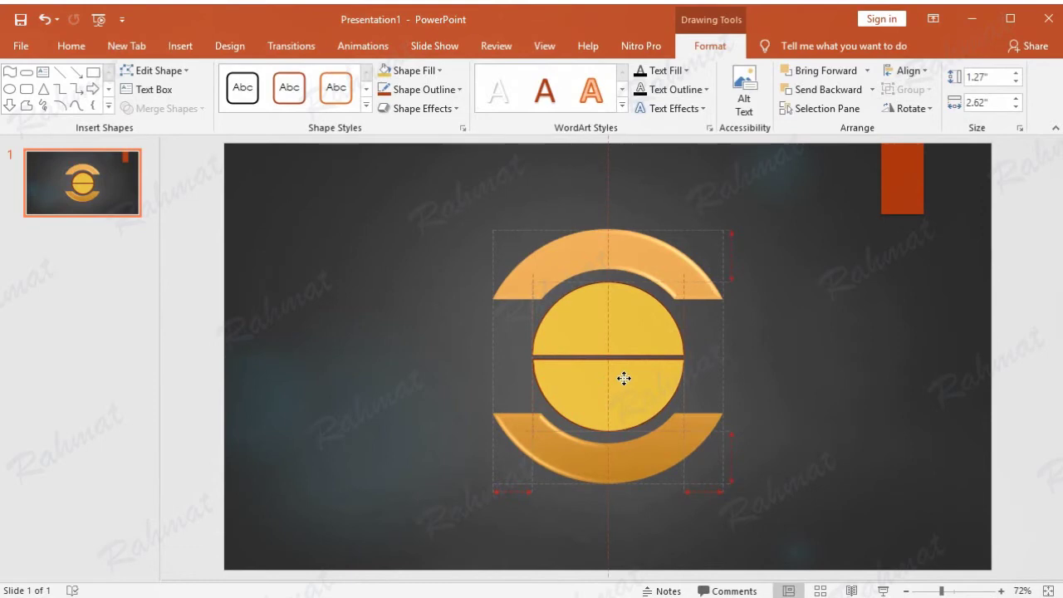
drag(624, 378, 625, 364)
drag(637, 311, 636, 315)
shift+click(655, 392)
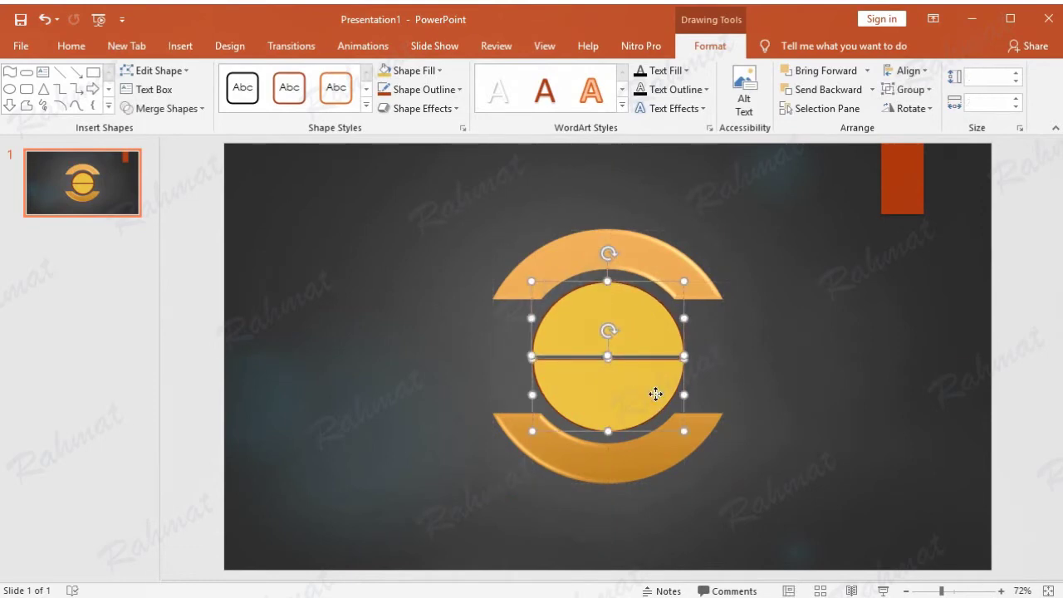
right_click(655, 393)
click(842, 256)
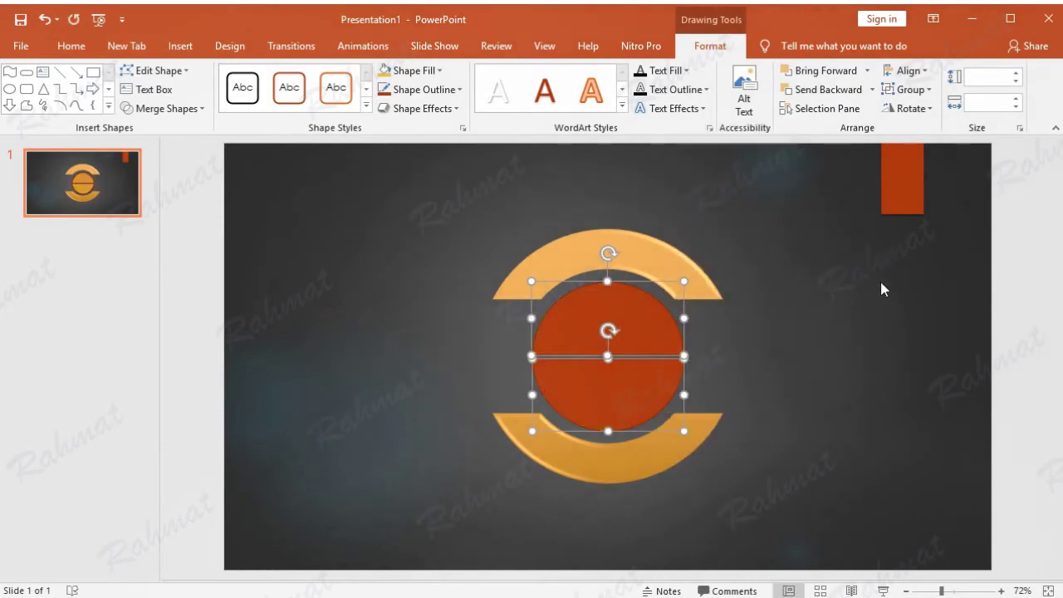
click(879, 278)
Cut the red centre circle from the slide.
click(623, 332)
right_click(620, 309)
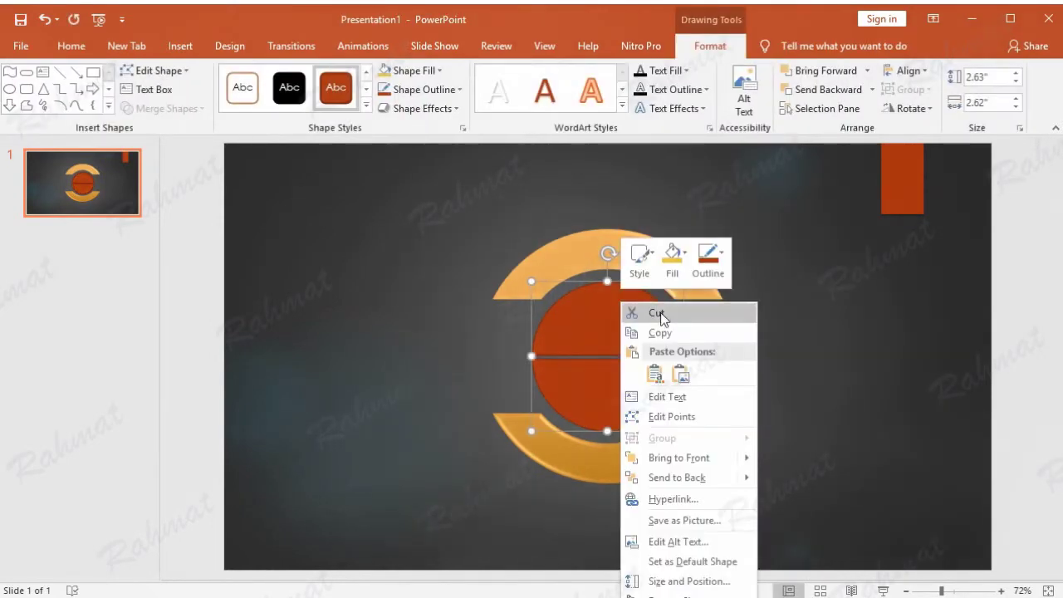
click(665, 312)
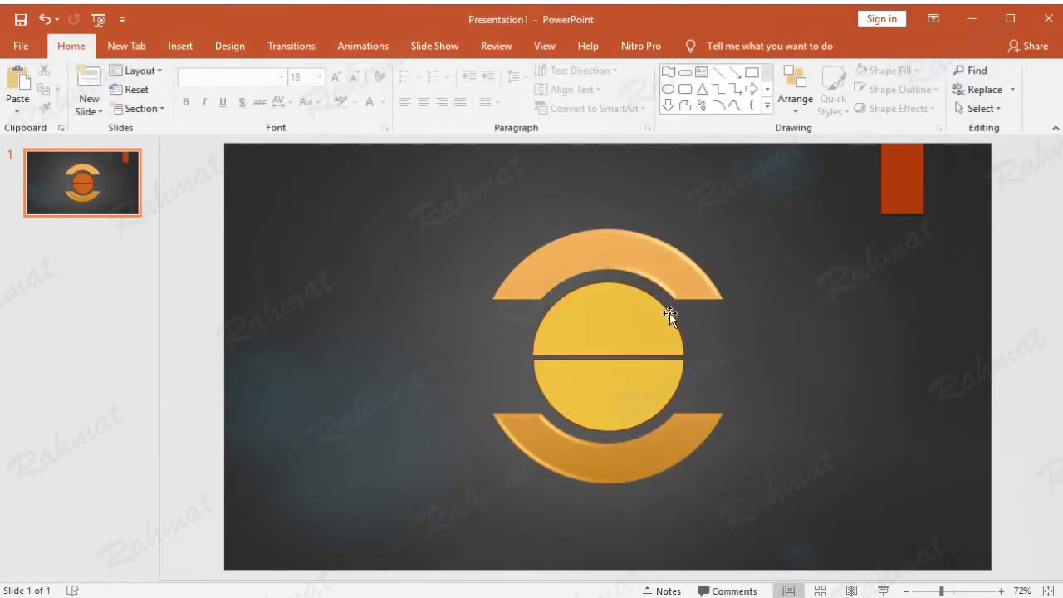
click(621, 309)
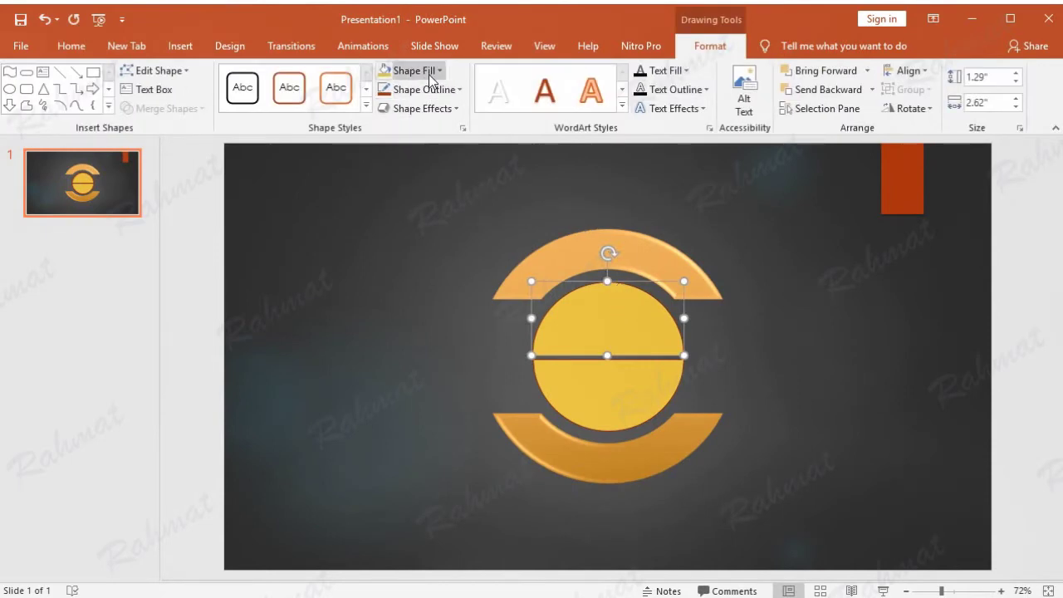
Fill the upper half-circle Dark Red and apply a dark-red preset shape style.
click(430, 74)
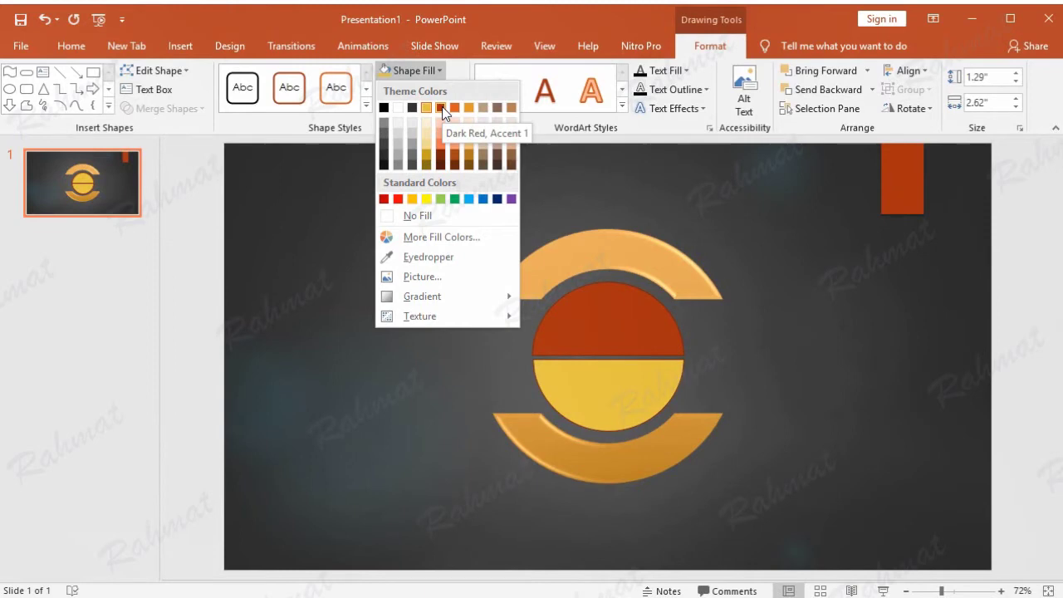
click(441, 107)
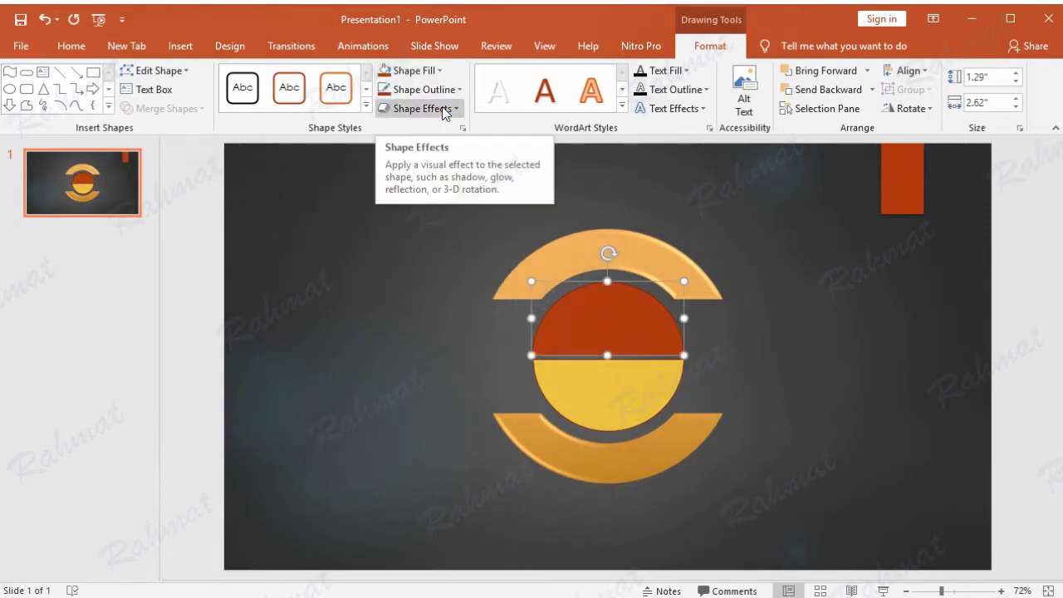
click(365, 105)
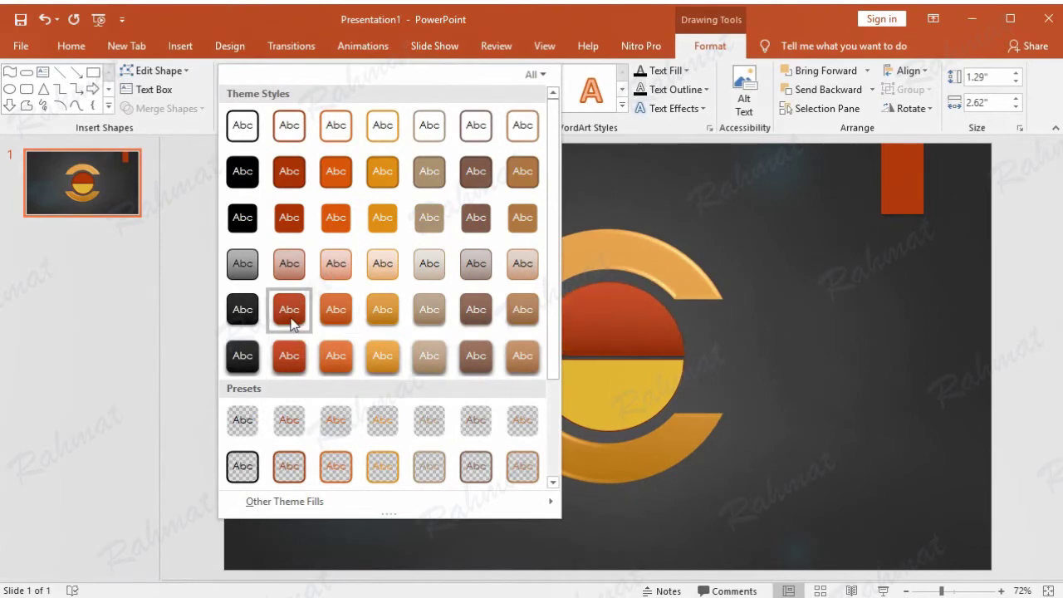
scroll(295, 325, down, 3)
click(295, 425)
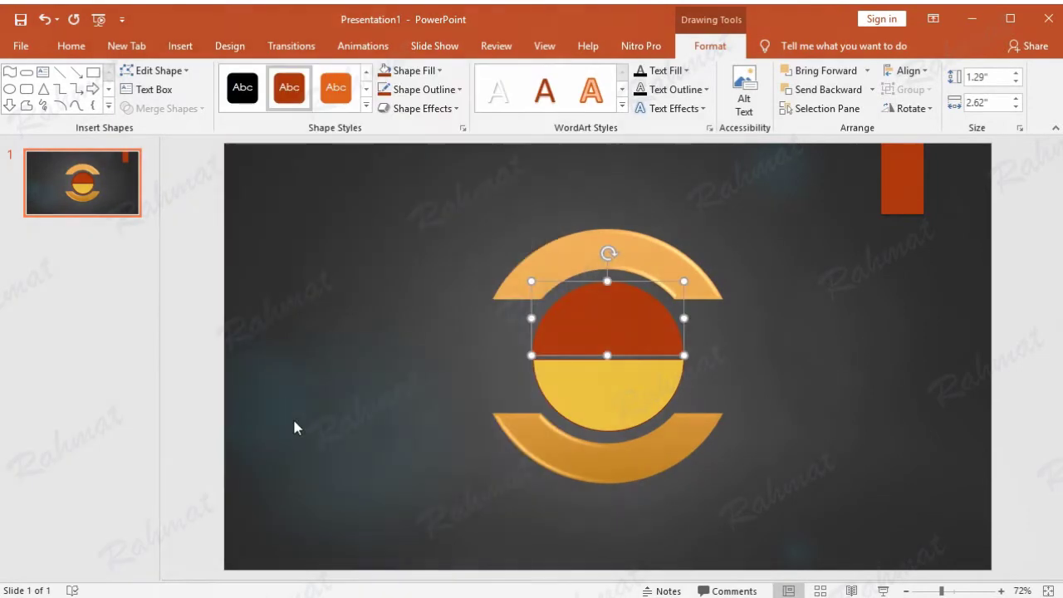
Give the lower half-circle a light-red shape style with no outline.
click(588, 387)
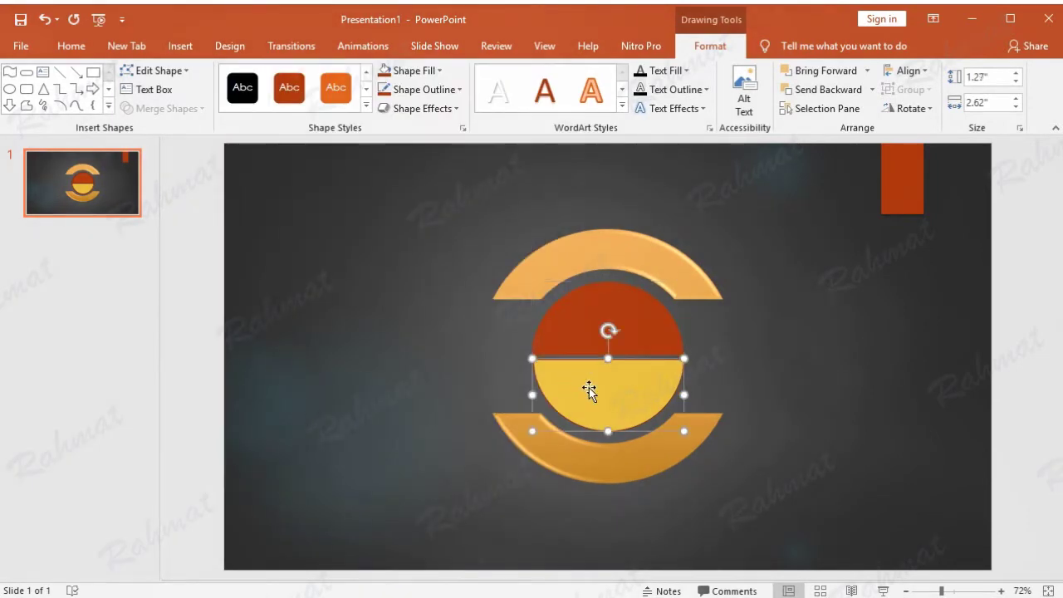
click(366, 105)
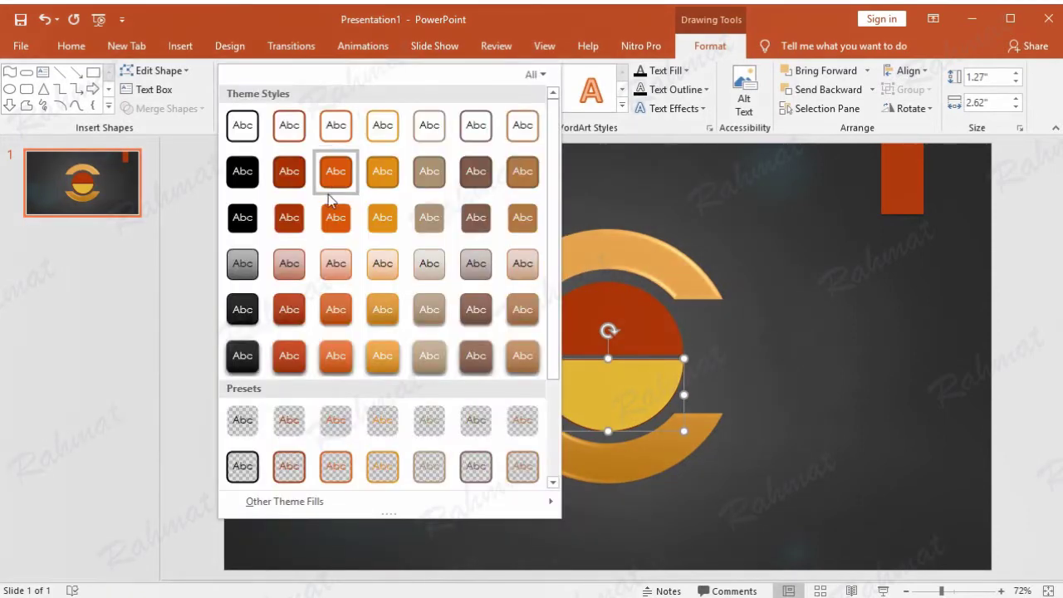
click(300, 282)
click(441, 91)
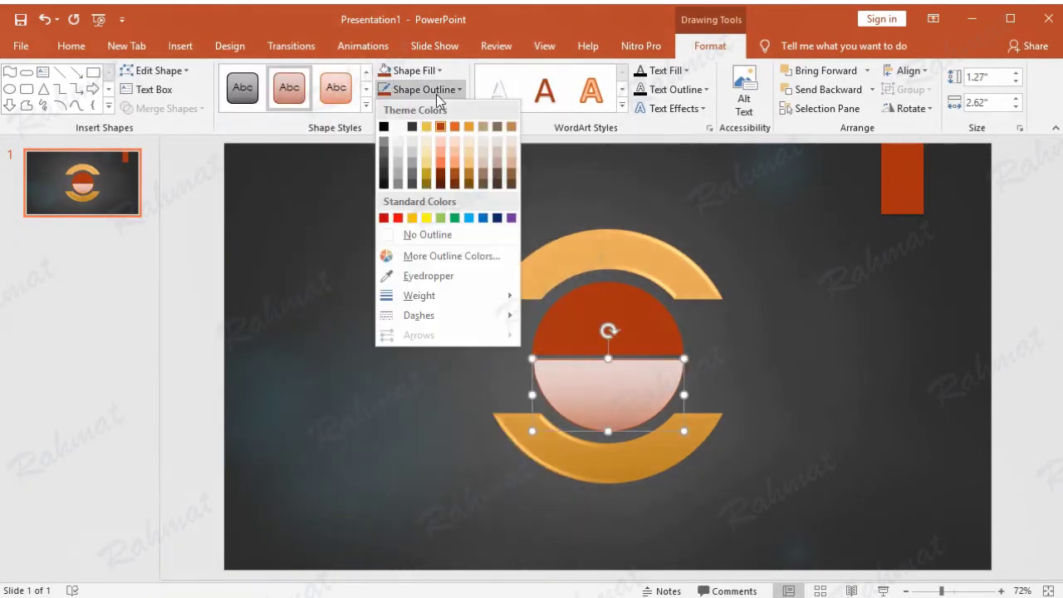
click(423, 234)
click(806, 286)
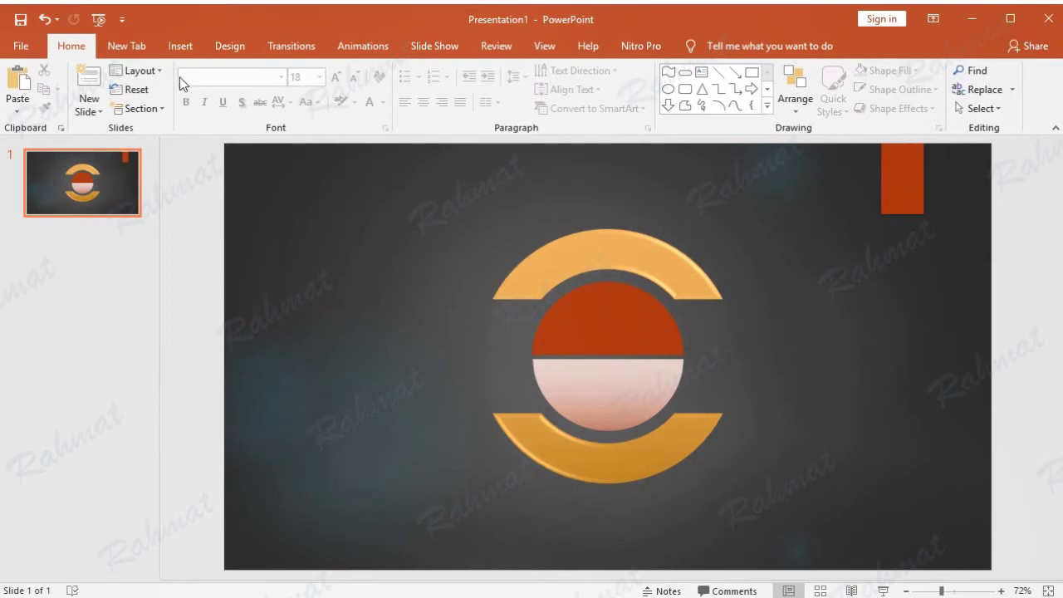
click(180, 45)
Draw a rounded rectangle and size it 1.62" high by 5.56" wide.
click(242, 87)
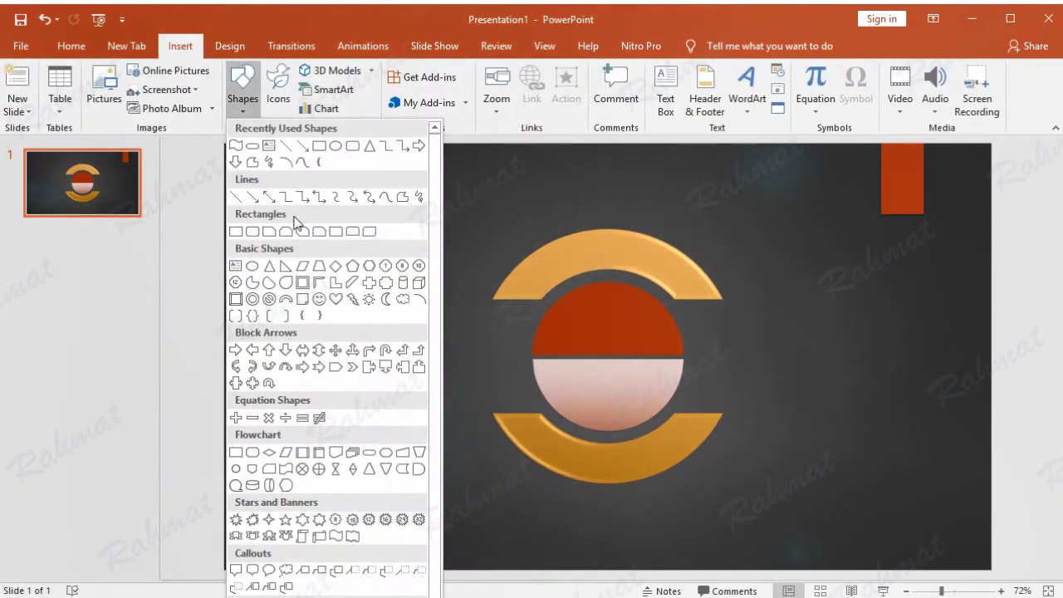
click(352, 452)
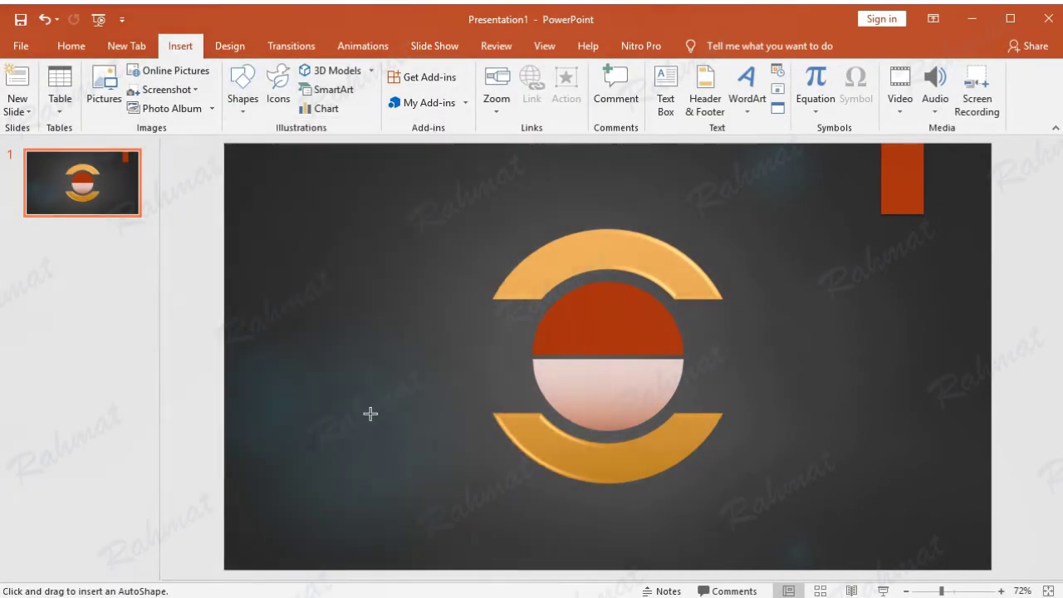
drag(308, 241, 412, 335)
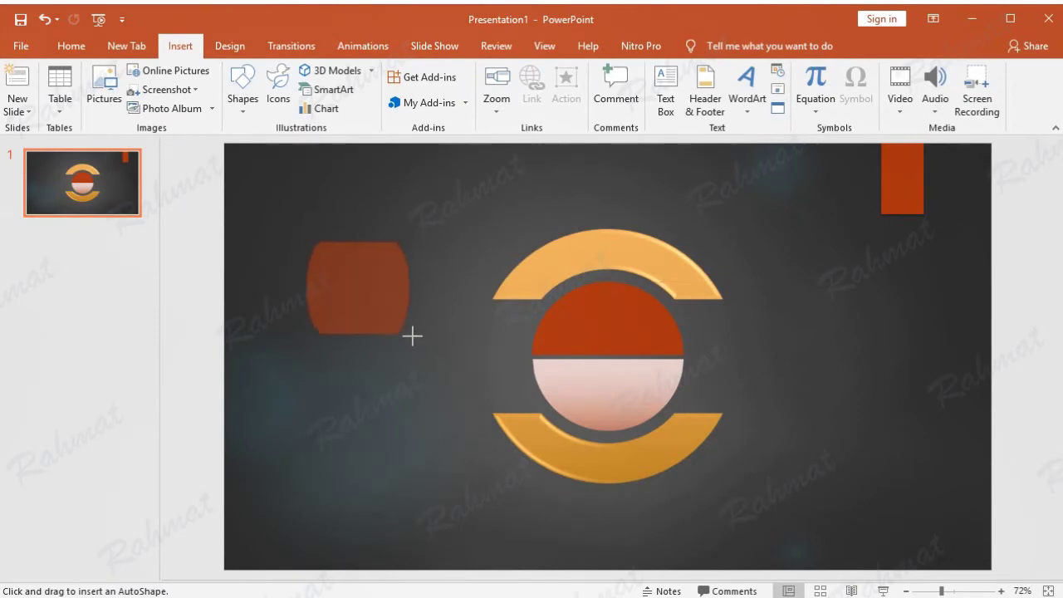
drag(412, 336, 444, 357)
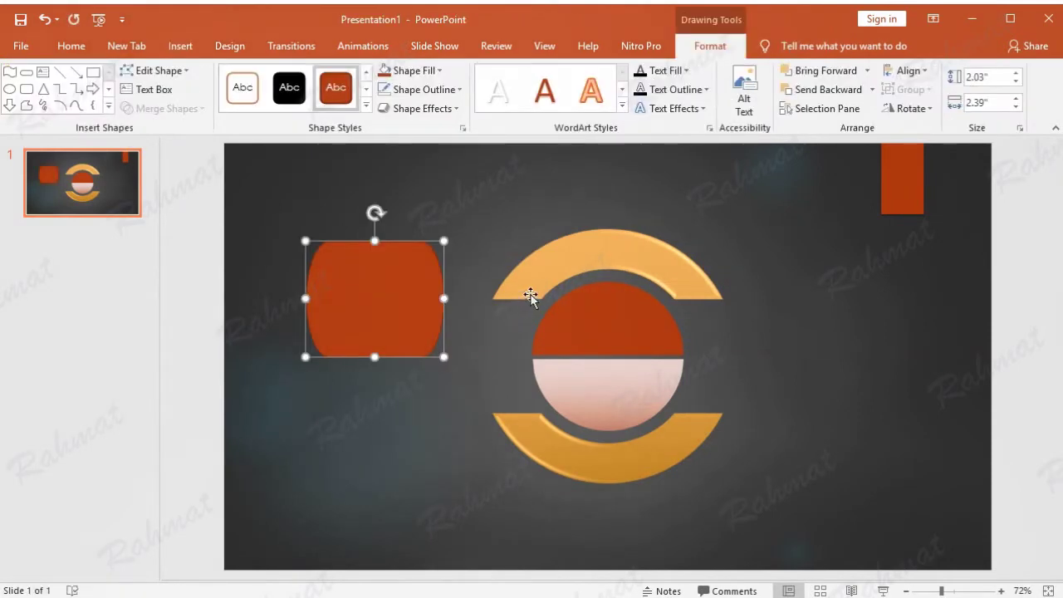
click(1000, 78)
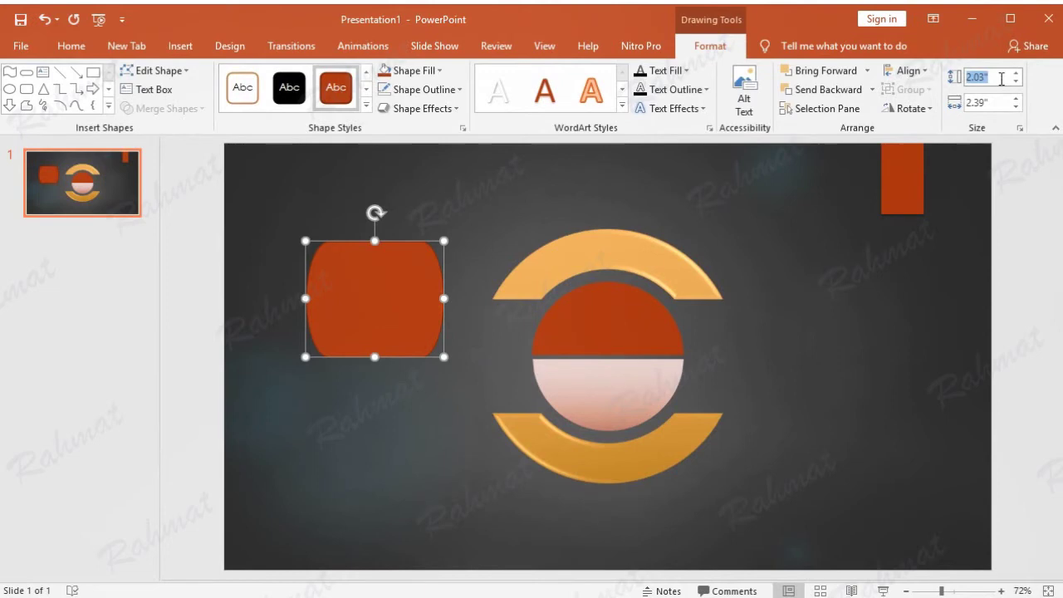
text(1.62)
click(996, 104)
text(5.56)
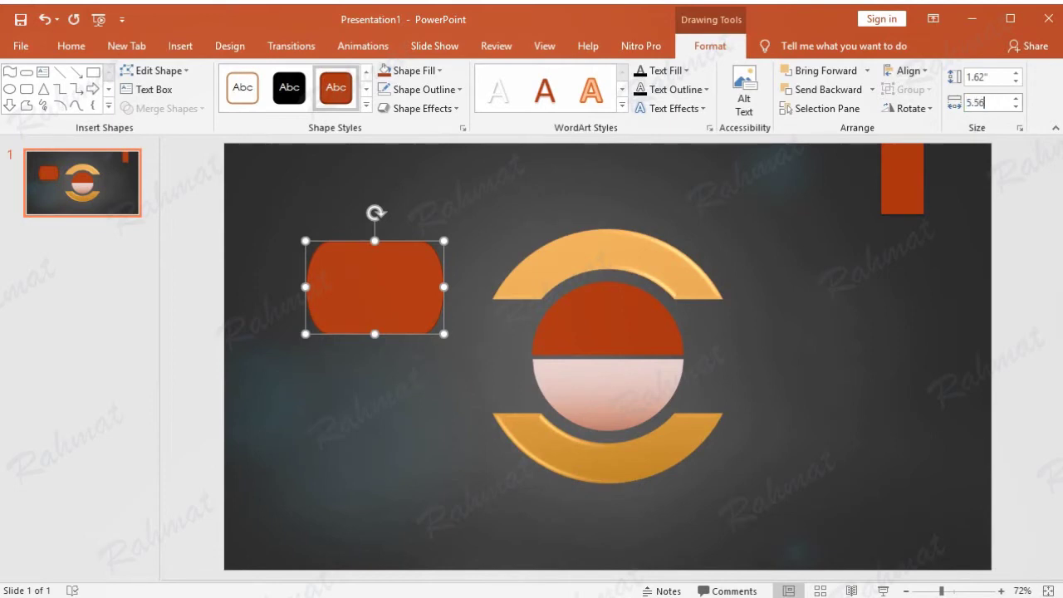
key(Return)
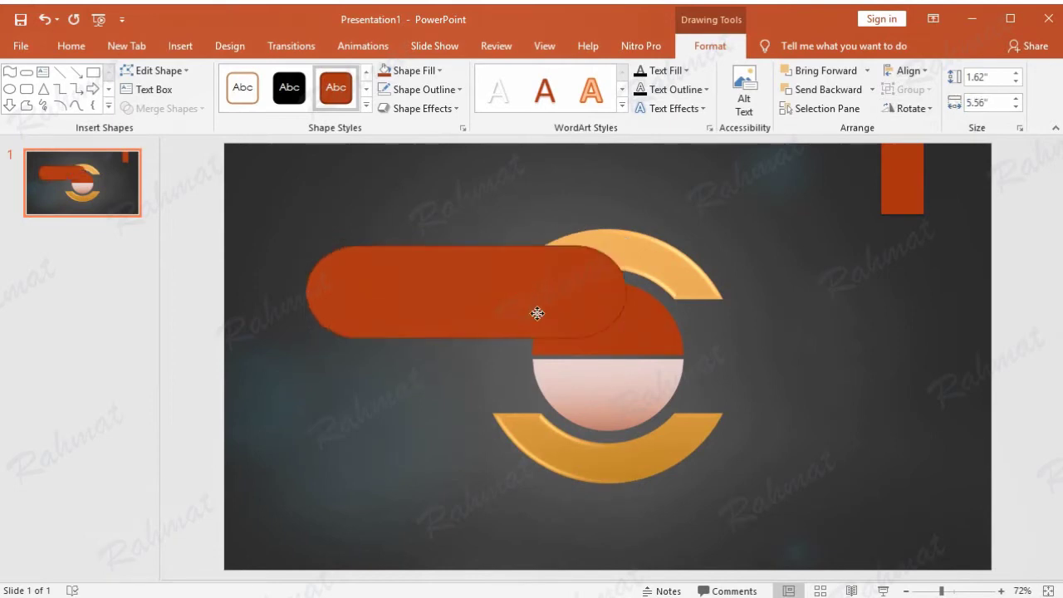
Centre the red rounded bar across the emblem, covering the half-circles' meeting line.
drag(537, 313, 672, 354)
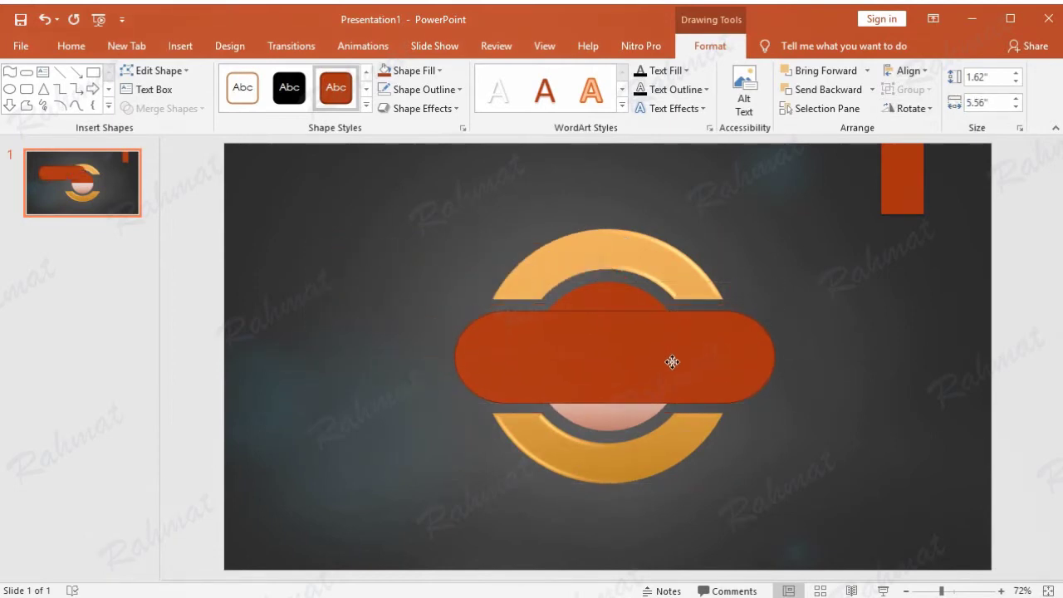
drag(672, 354, 672, 360)
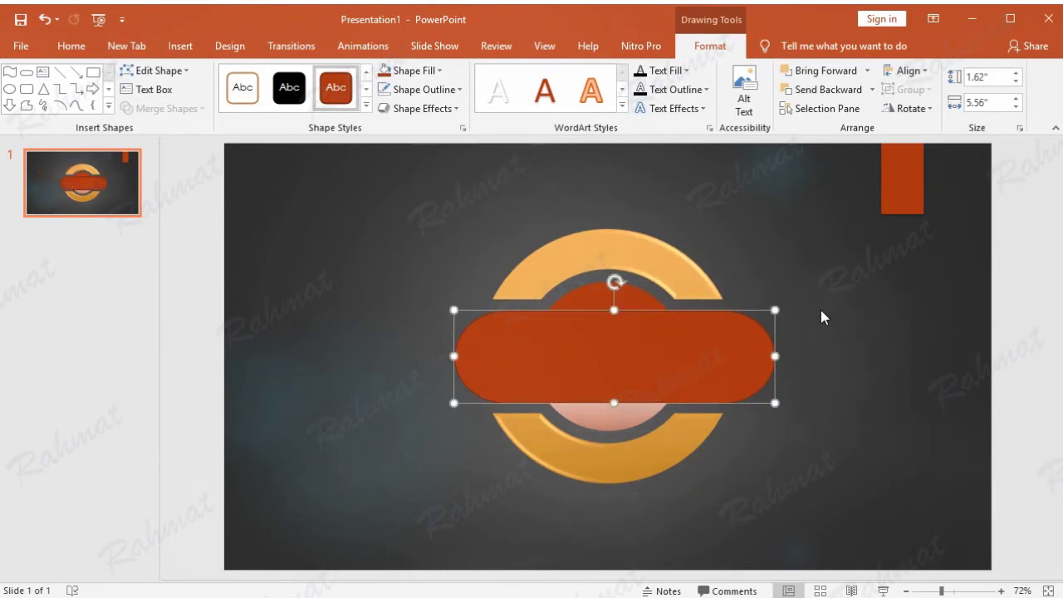
key(ctrl+Left)
key(ctrl+Left)
key(ctrl+Left)
key(ctrl+Left)
key(ctrl+Left)
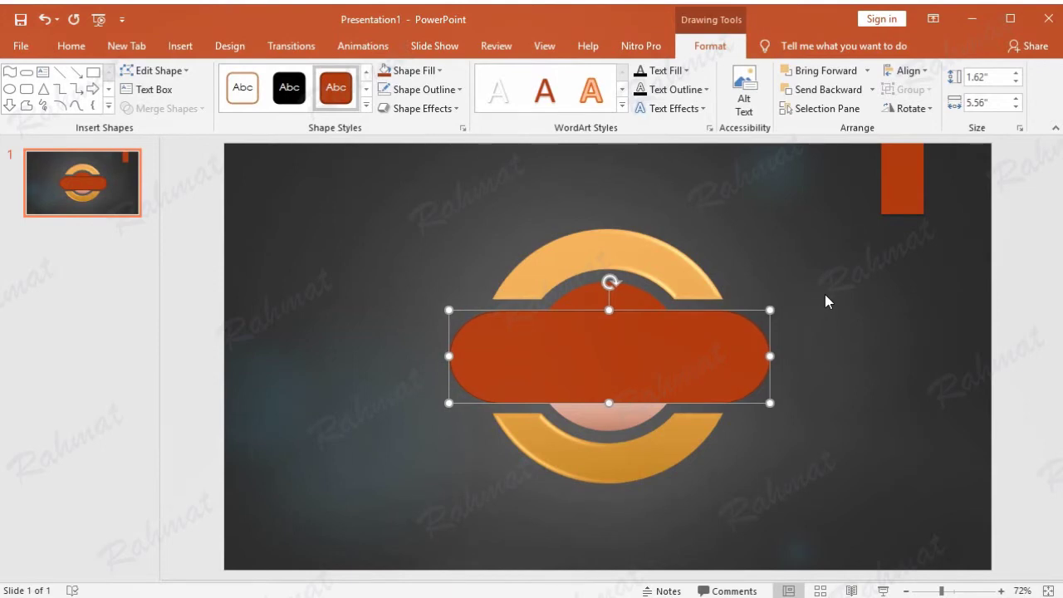
click(824, 294)
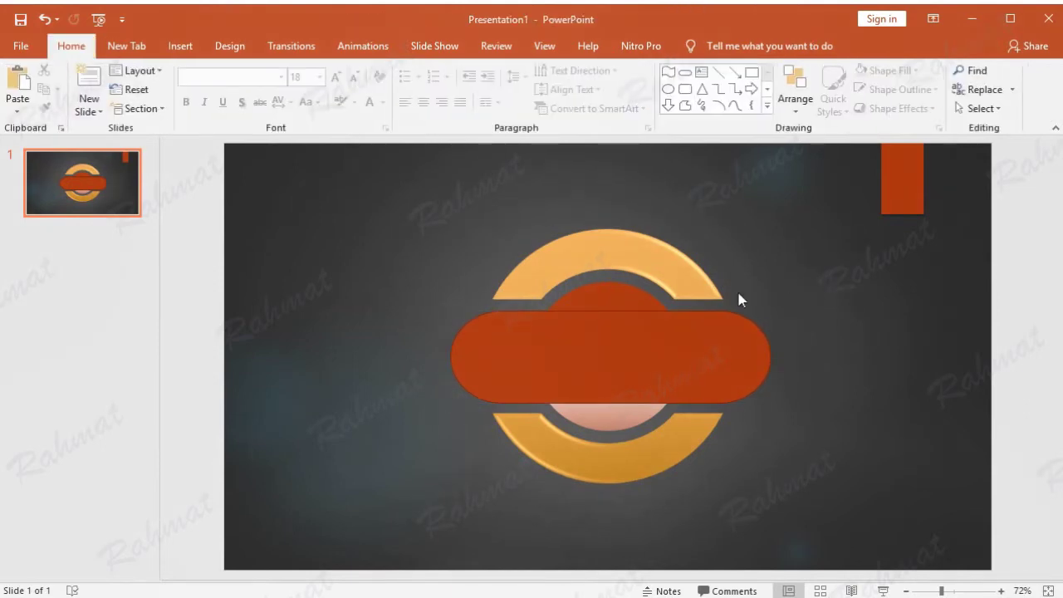
click(183, 46)
Draw a thin rectangle sized 0.09" high by 7.2" wide.
click(244, 117)
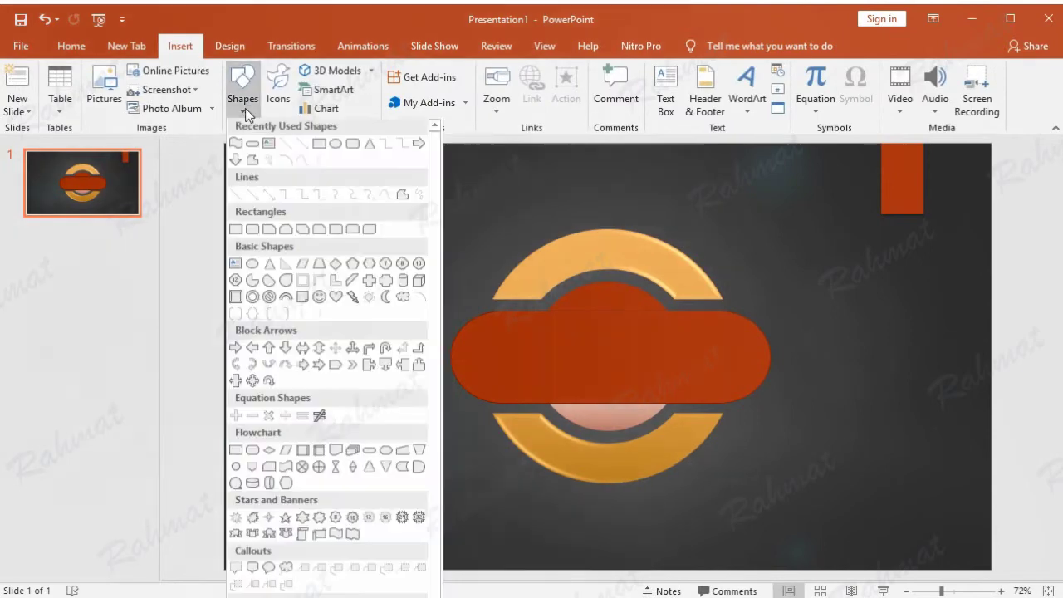
click(318, 148)
drag(290, 267, 391, 286)
click(995, 80)
text(0.09)
click(993, 102)
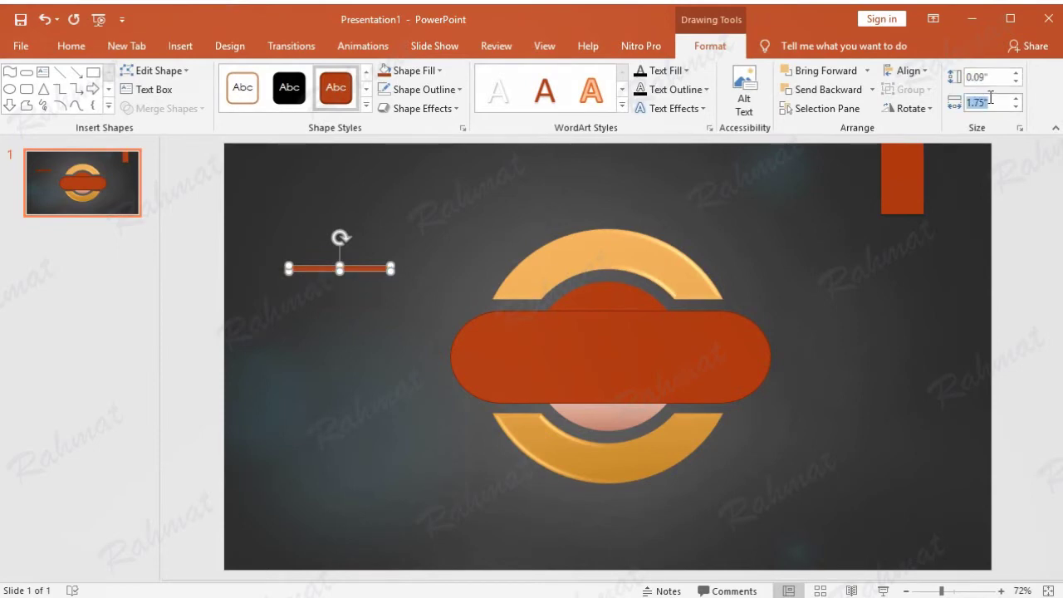
text(7.2)
key(Return)
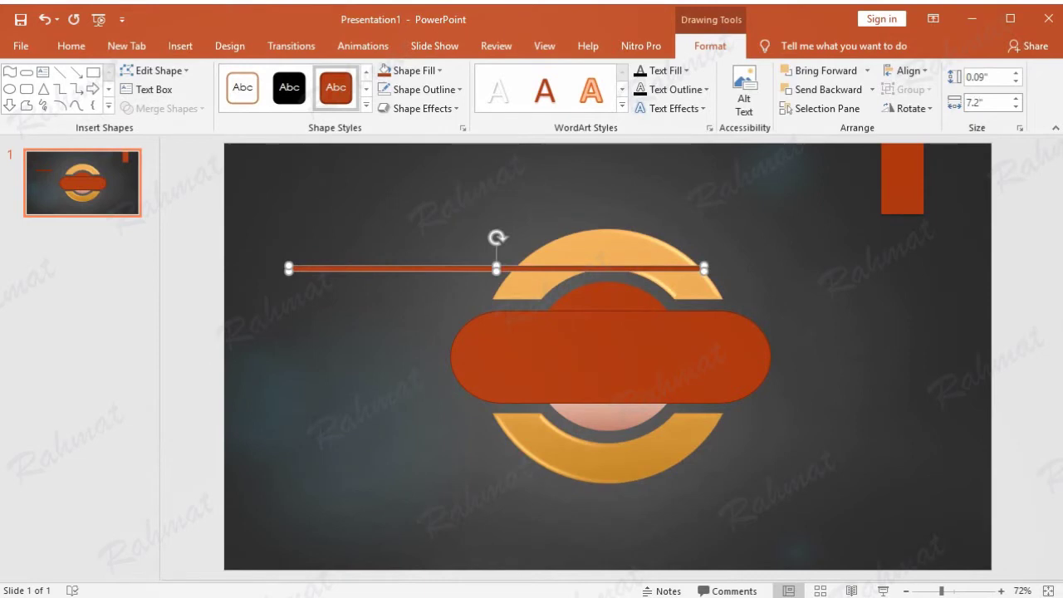
Fill the line yellow-orange and position it across the top of the red pill.
drag(672, 267, 782, 331)
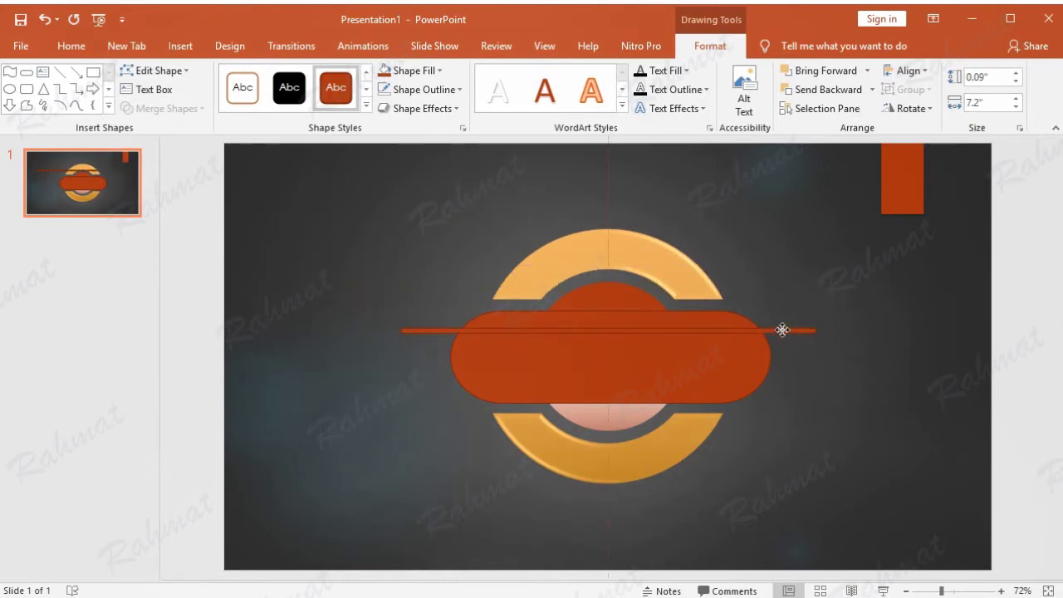
click(422, 72)
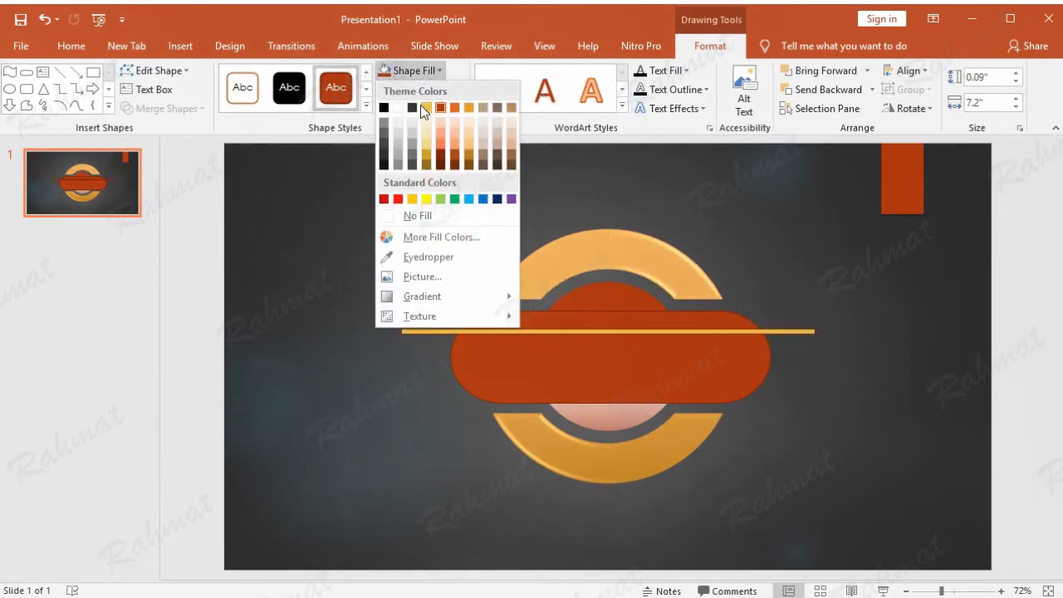
click(421, 106)
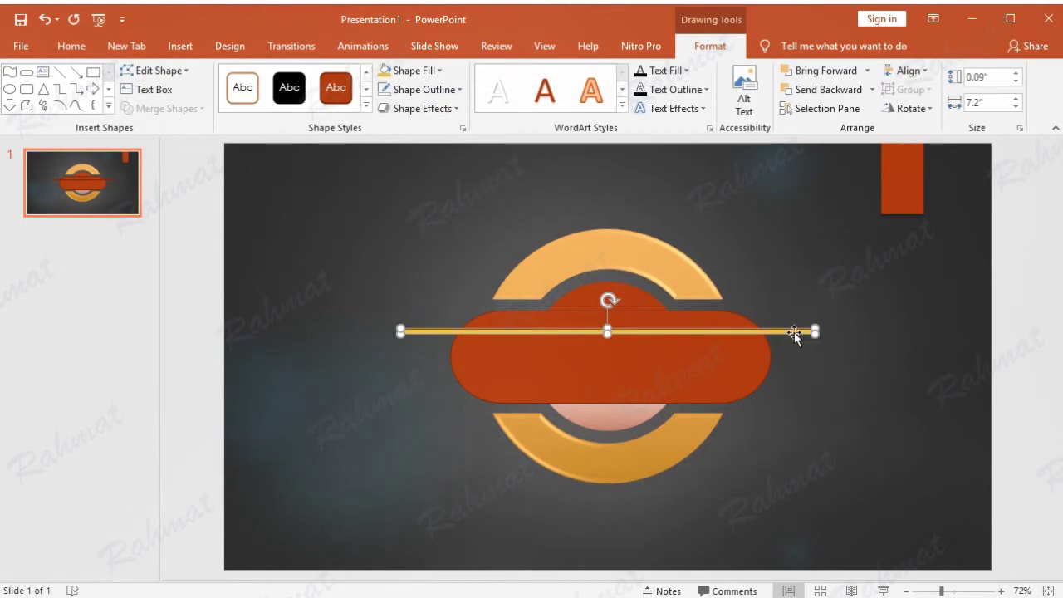
drag(799, 333, 805, 326)
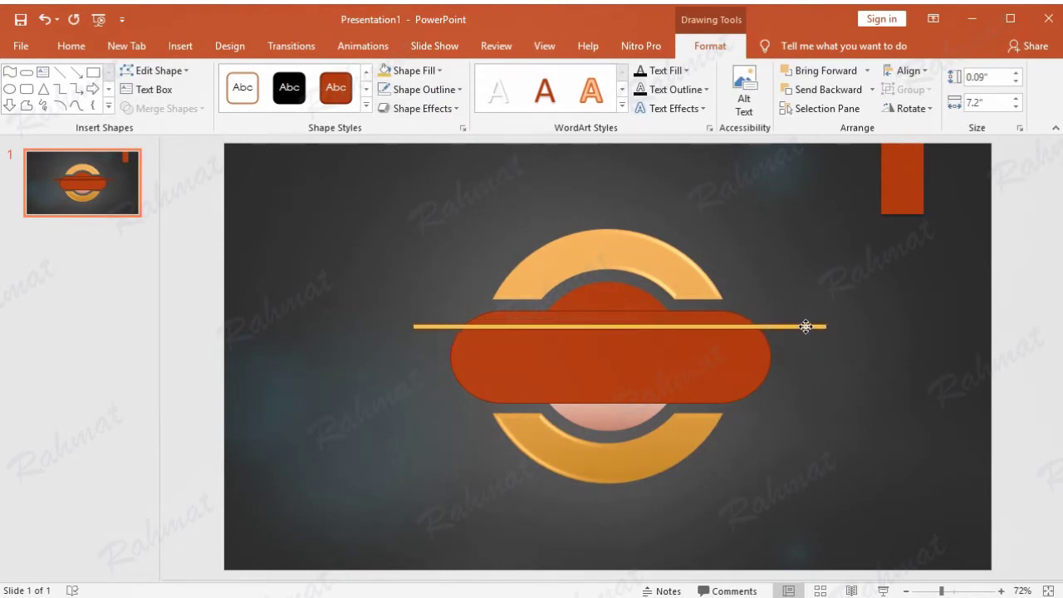
drag(805, 327, 806, 325)
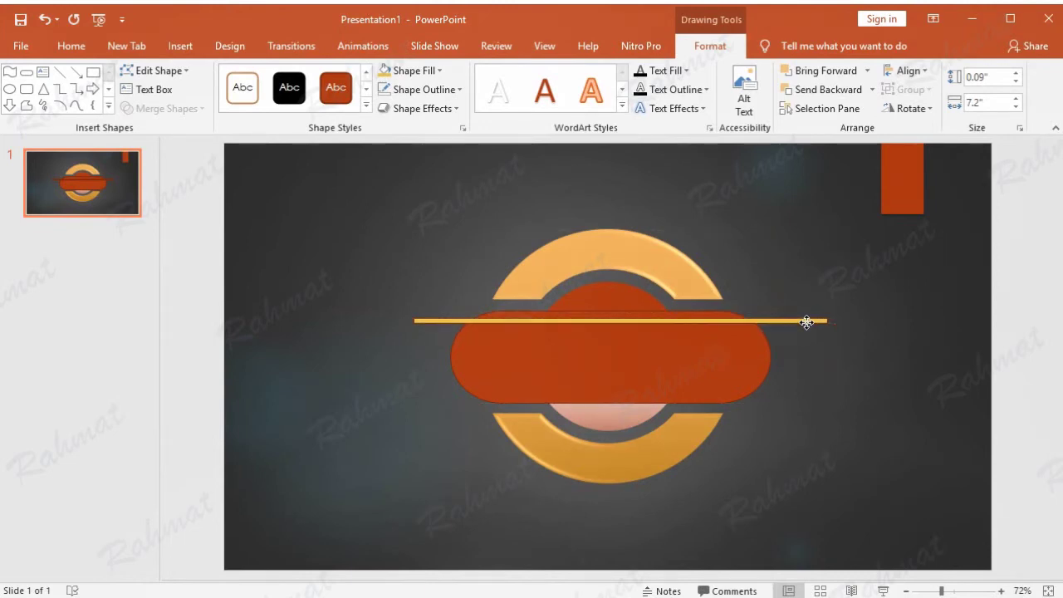
drag(807, 325, 808, 325)
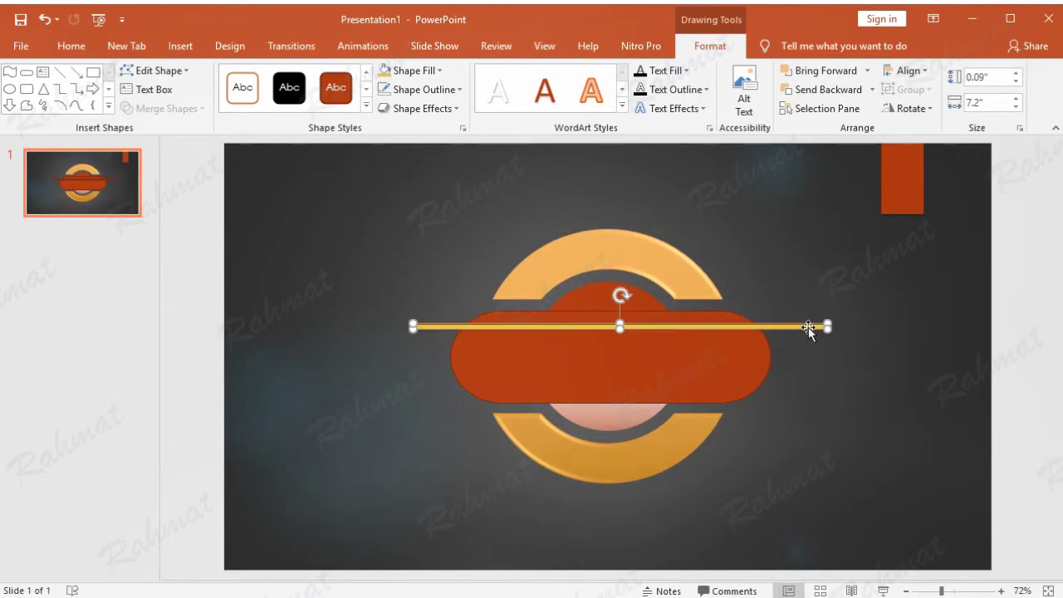
Duplicate the yellow line and place the copy near the pill's bottom edge.
click(74, 47)
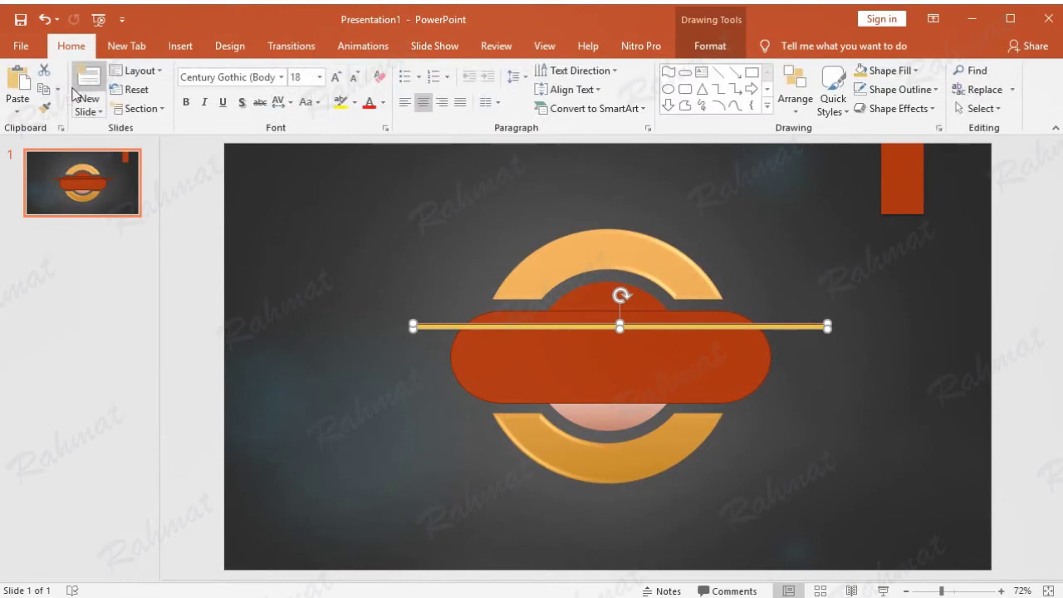
click(44, 90)
key(ctrl+v)
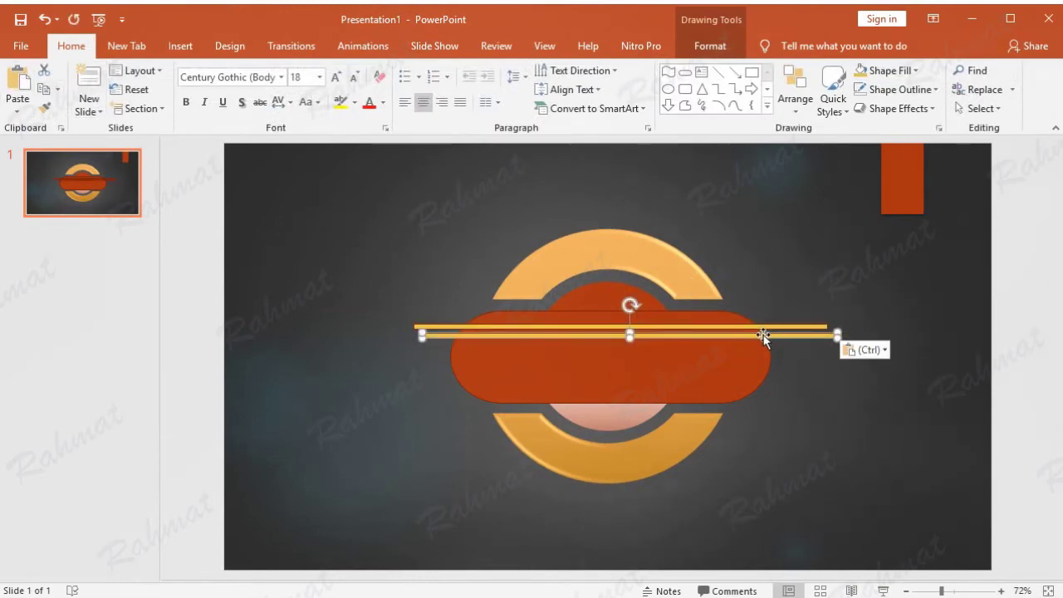
drag(762, 336, 743, 389)
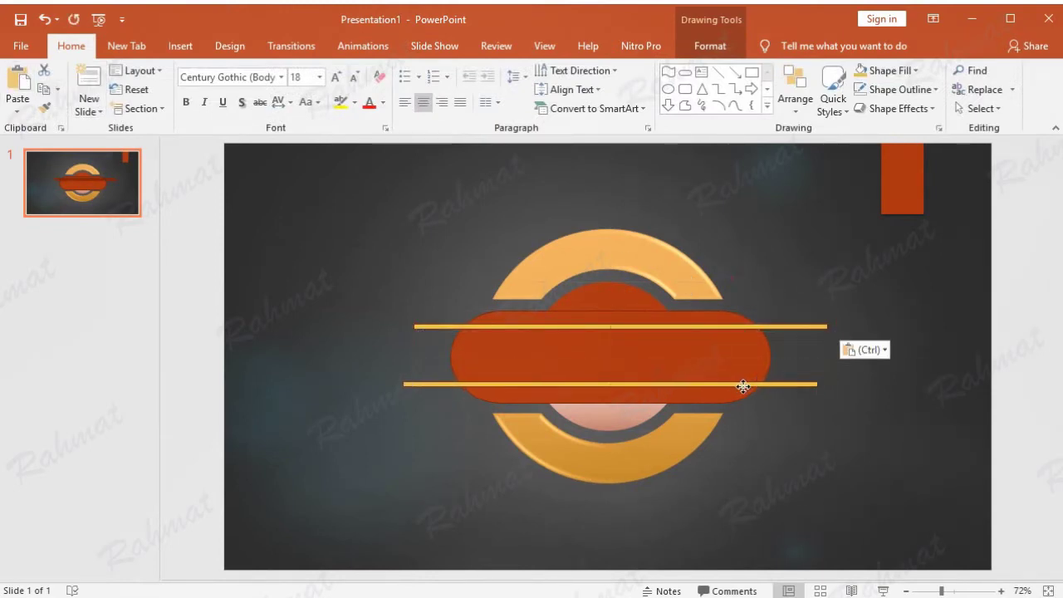
drag(744, 390, 744, 390)
key(ctrl+z)
key(ctrl+z)
Fine-tune the upper yellow line, raising it and nudging it slightly left.
click(798, 327)
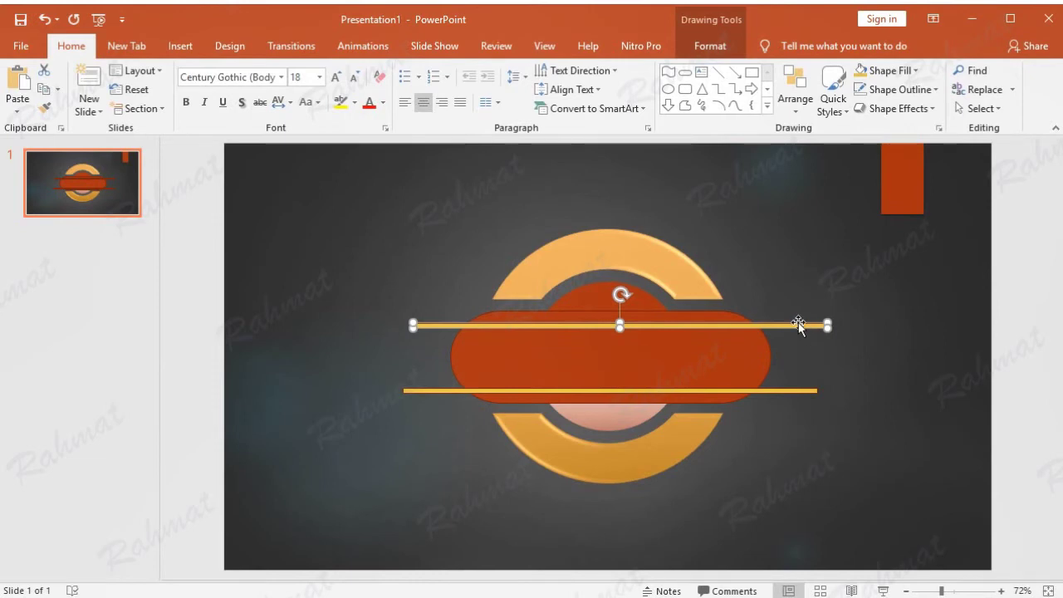
drag(799, 326, 798, 324)
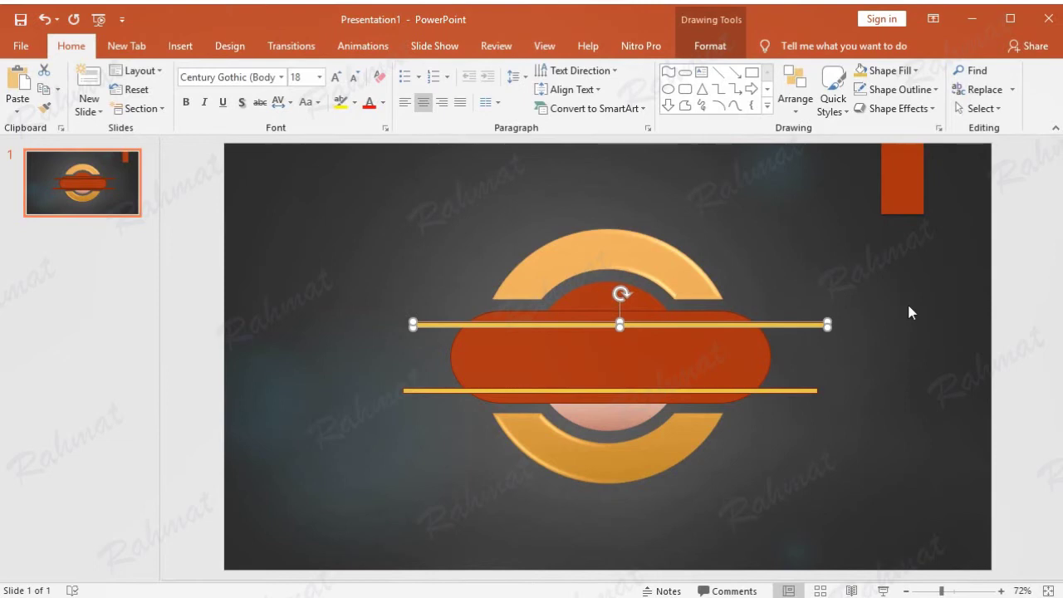
key(Left)
key(Left)
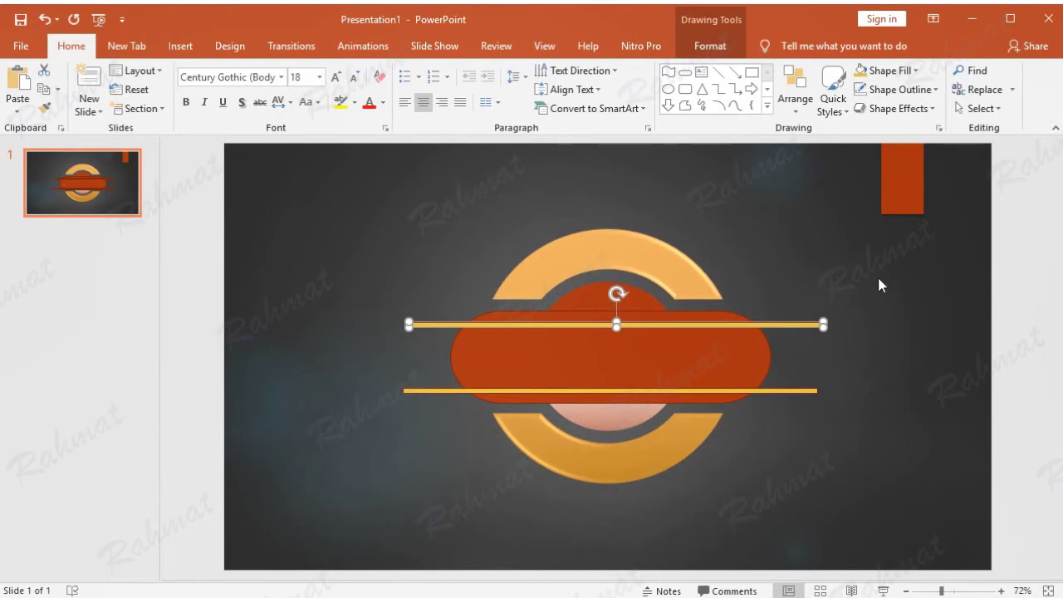
key(Escape)
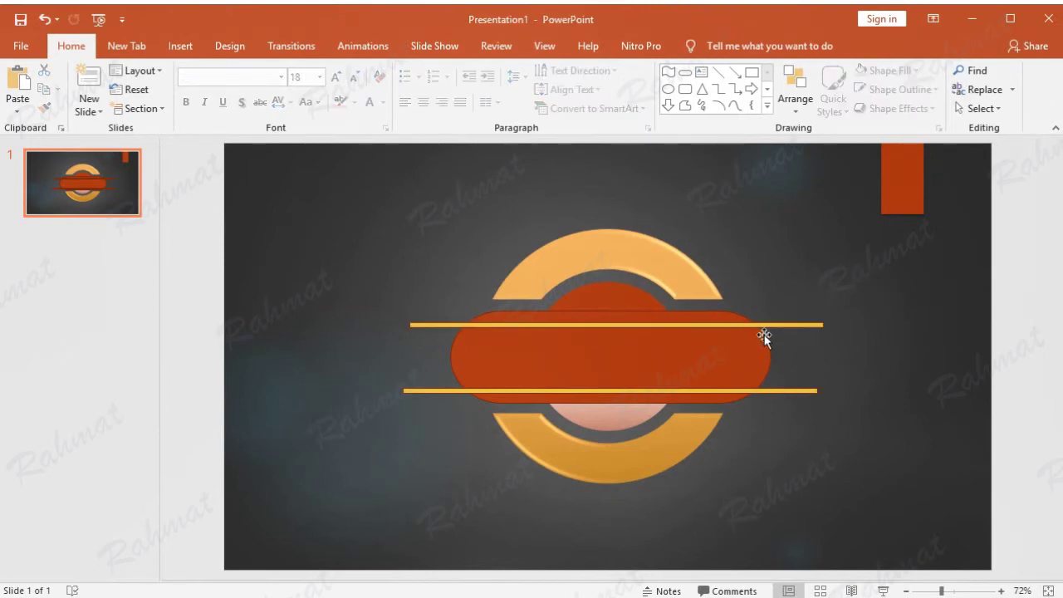
click(704, 322)
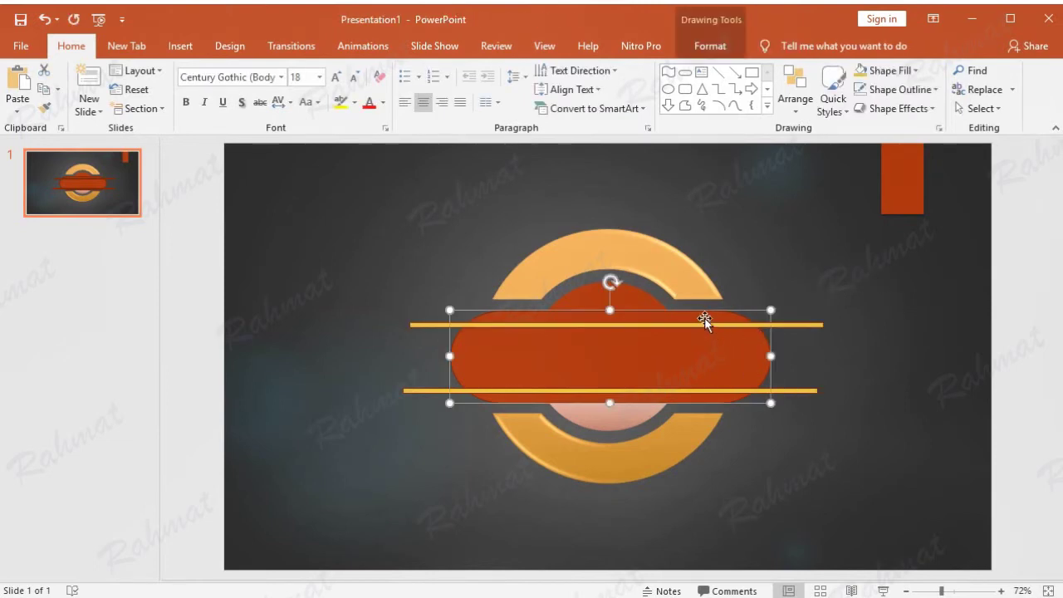
Subtract both yellow lines from the red bar, cutting it into three strips.
shift+click(819, 325)
shift+click(808, 390)
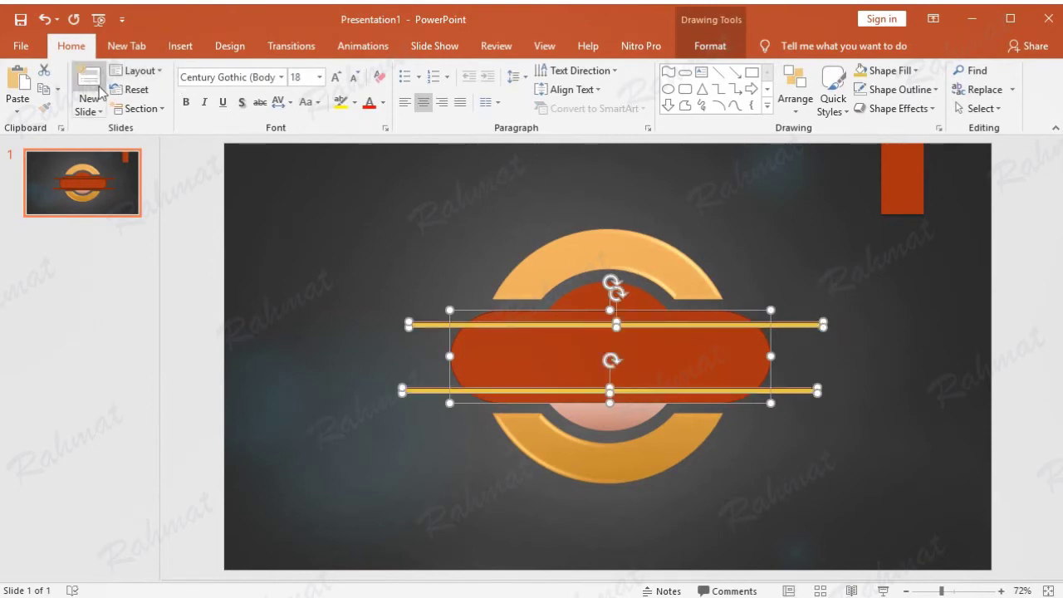
click(129, 46)
click(34, 106)
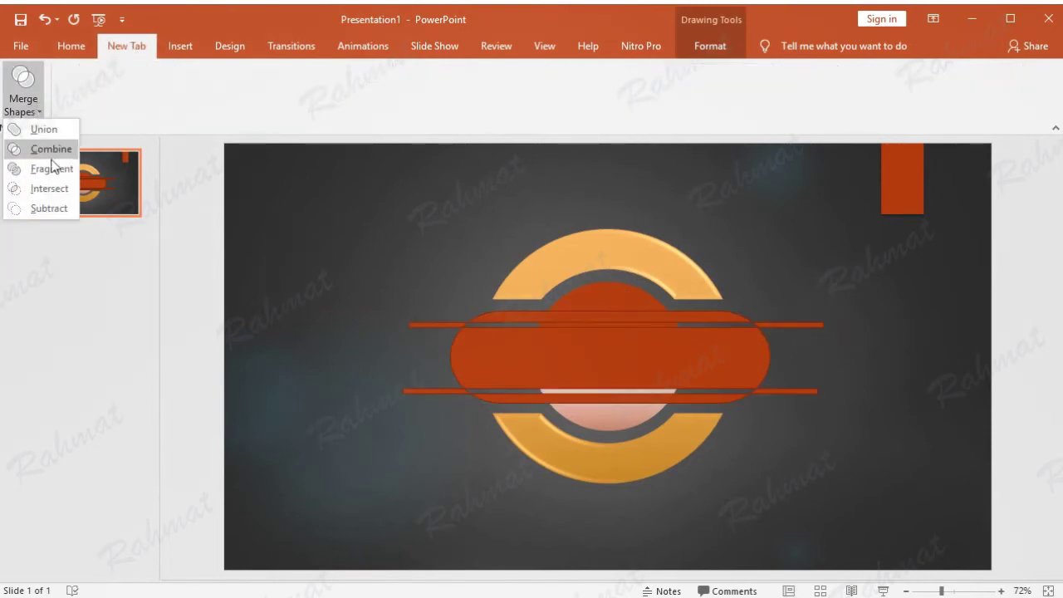
click(50, 208)
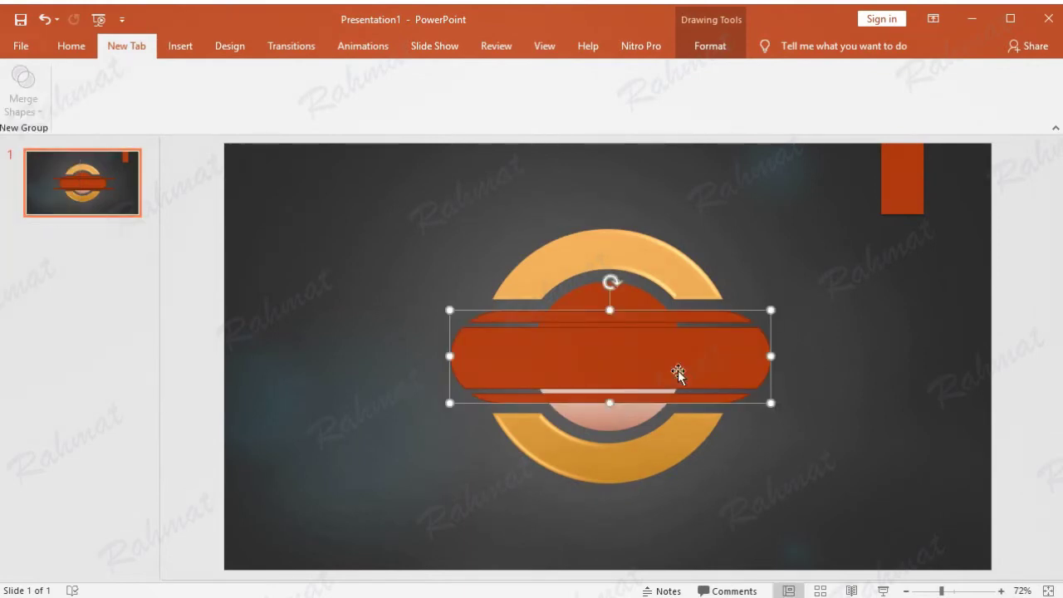
click(834, 305)
Remove the outline from the merged red bar.
click(753, 349)
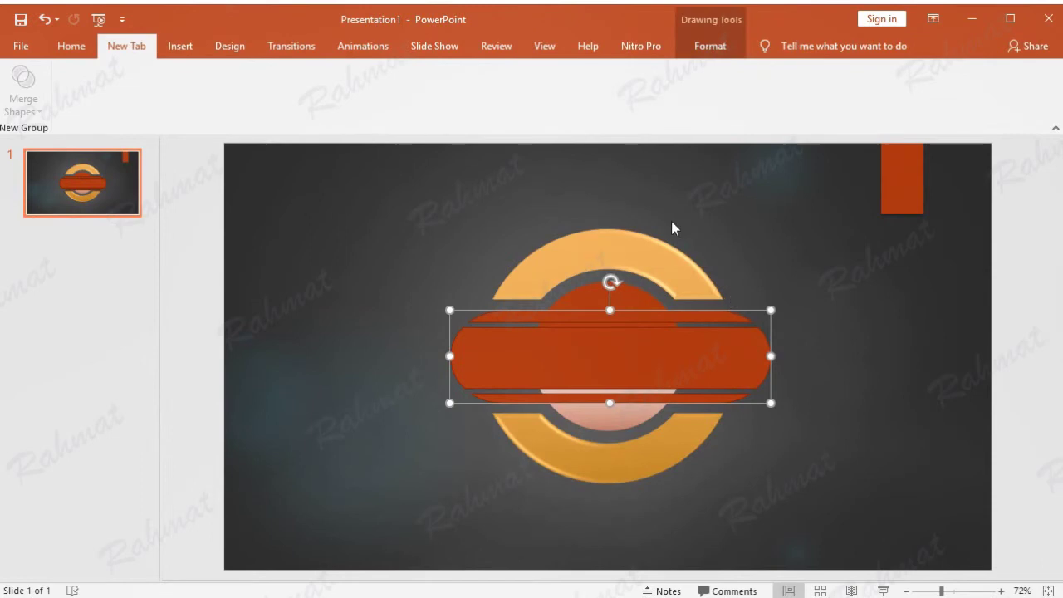
click(712, 50)
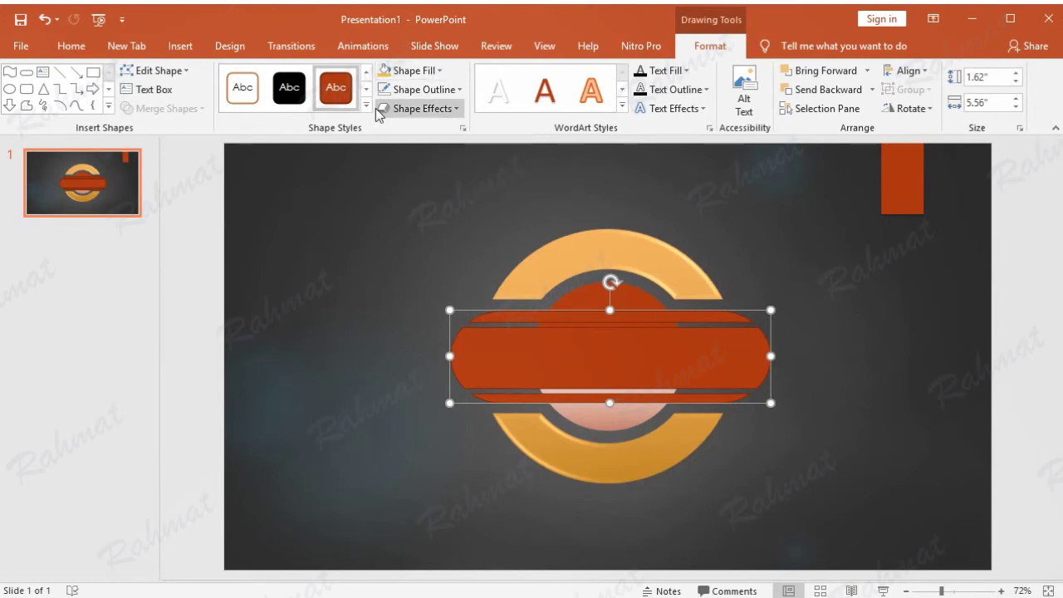
click(436, 73)
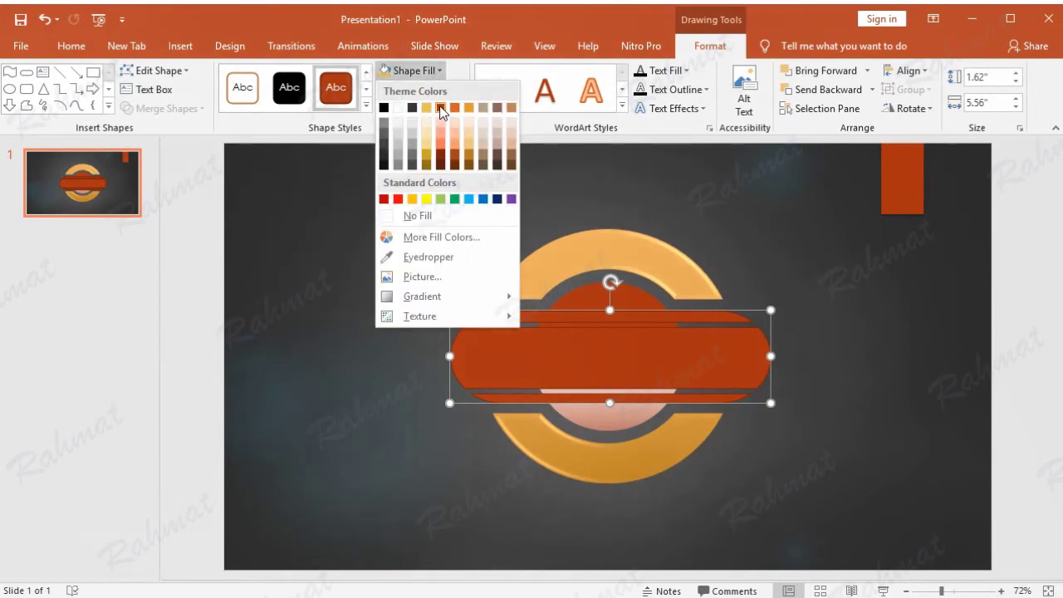
click(479, 47)
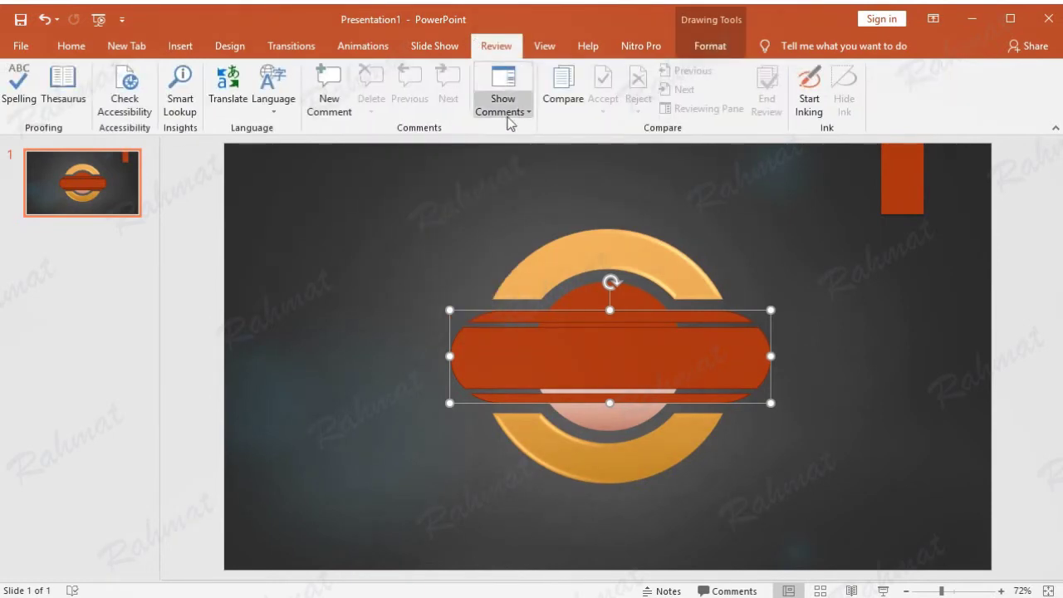
click(724, 49)
click(419, 89)
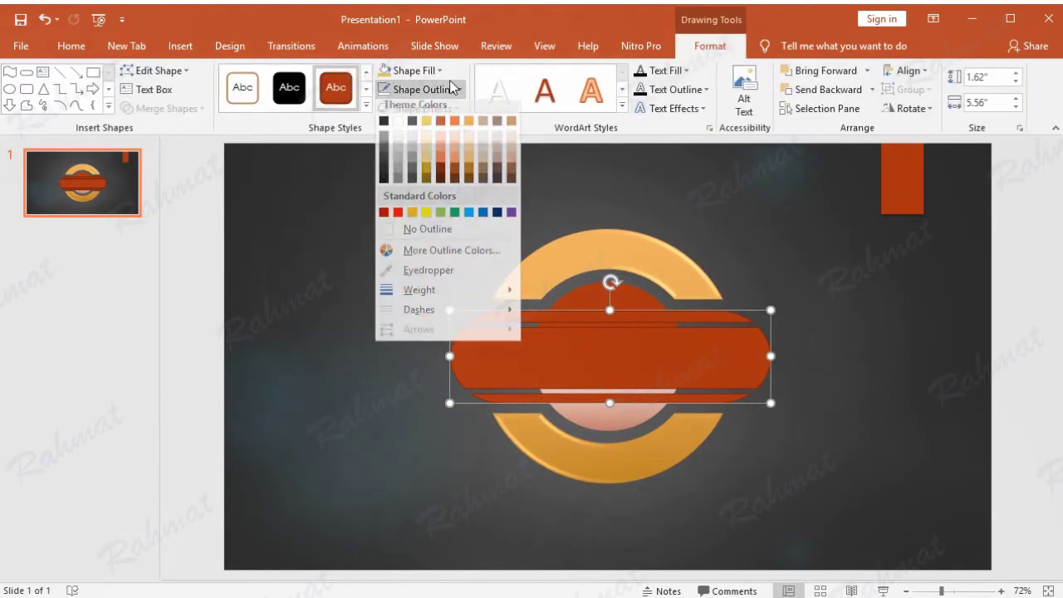
click(455, 237)
click(880, 294)
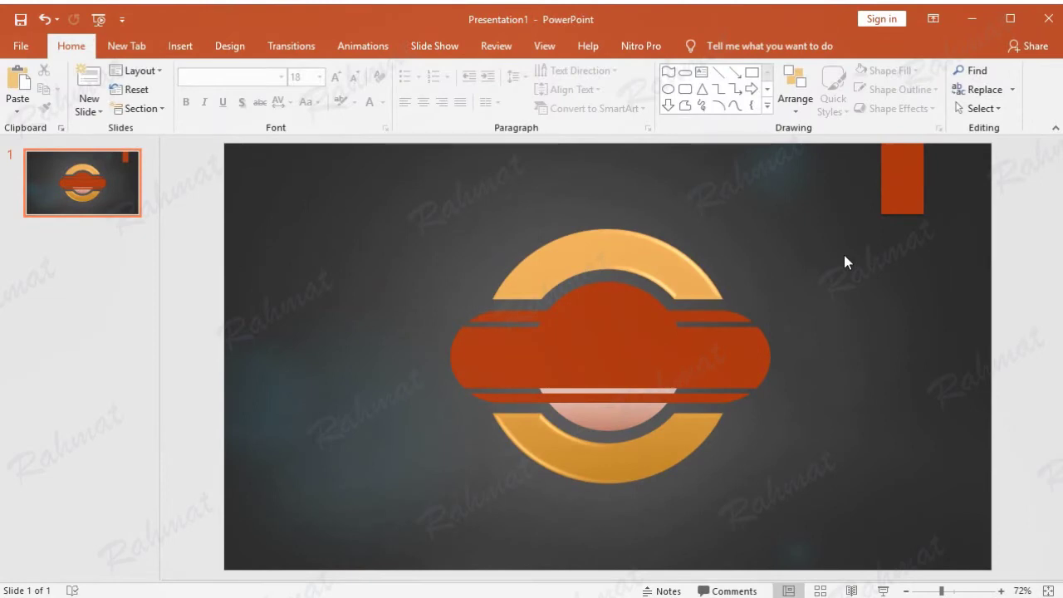
Insert a WordArt text box reading 'Tutorial'.
click(180, 46)
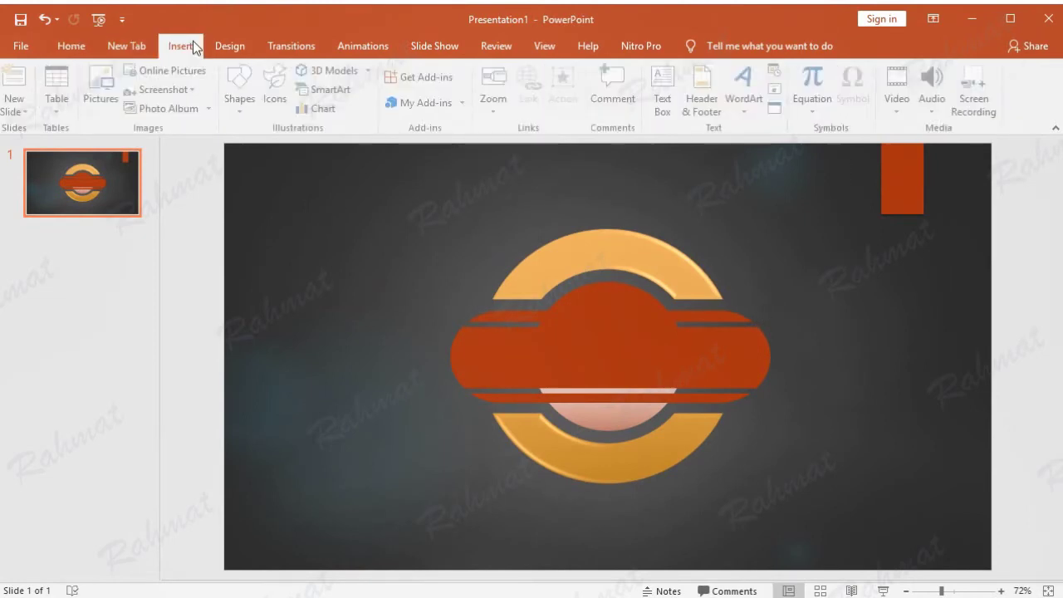
click(747, 90)
click(878, 144)
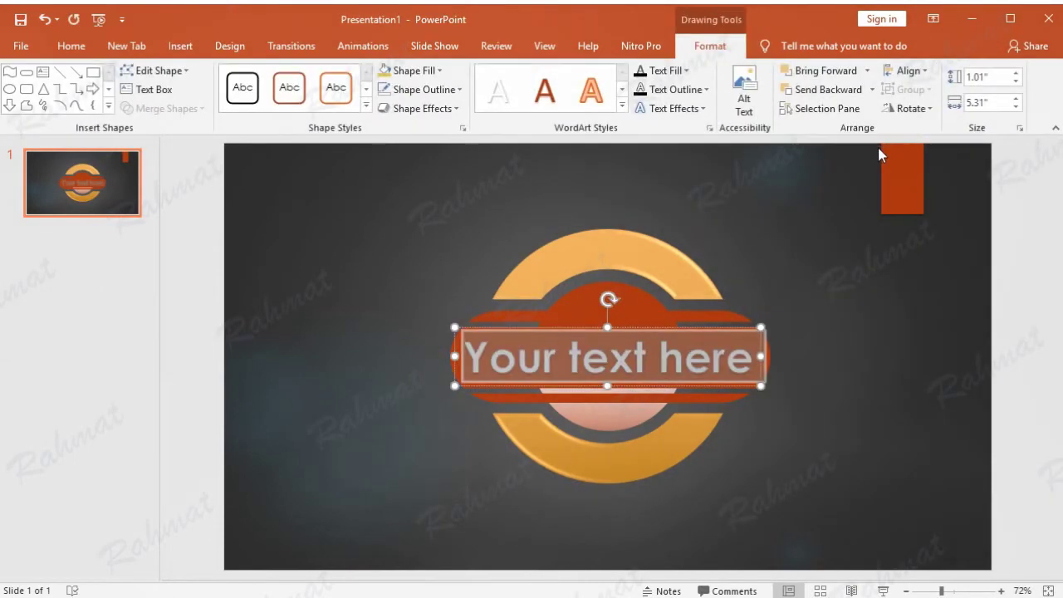
text(Tutorial)
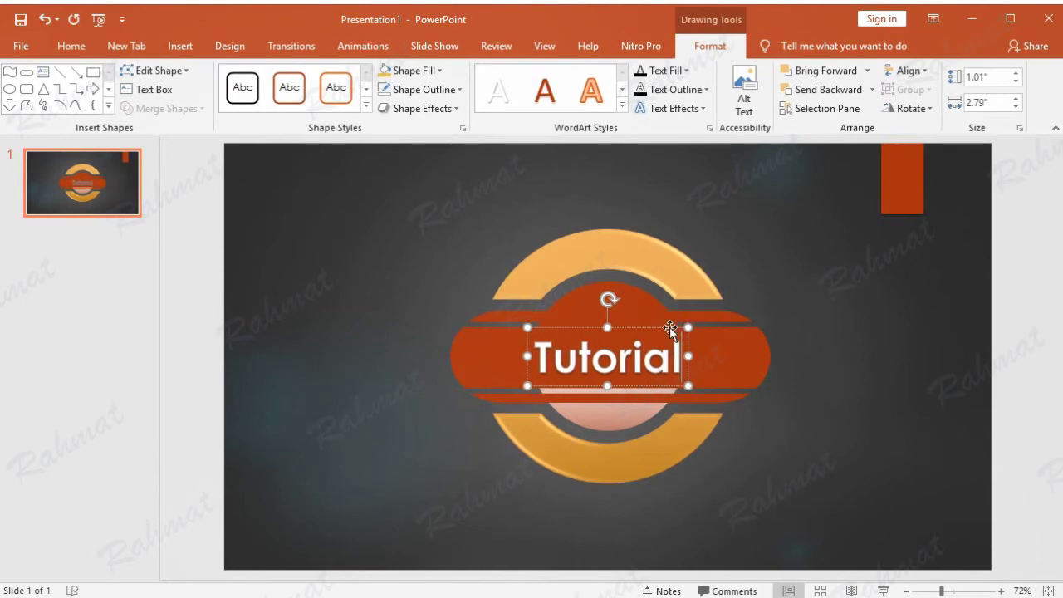
Set the Tutorial text to Berlin Sans FB Demi at 32 pt.
double_click(640, 352)
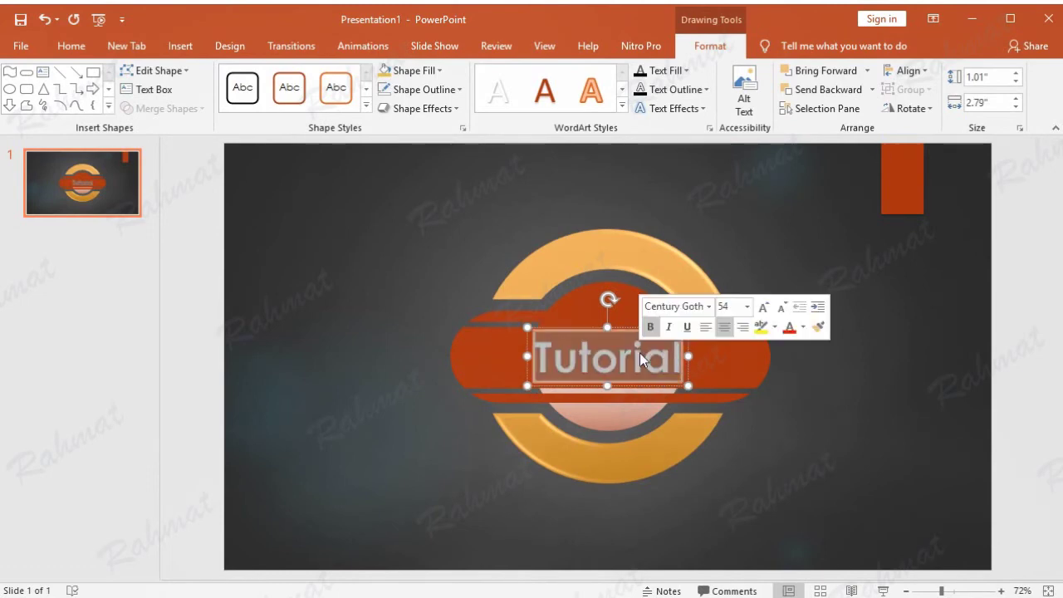
click(79, 48)
click(280, 76)
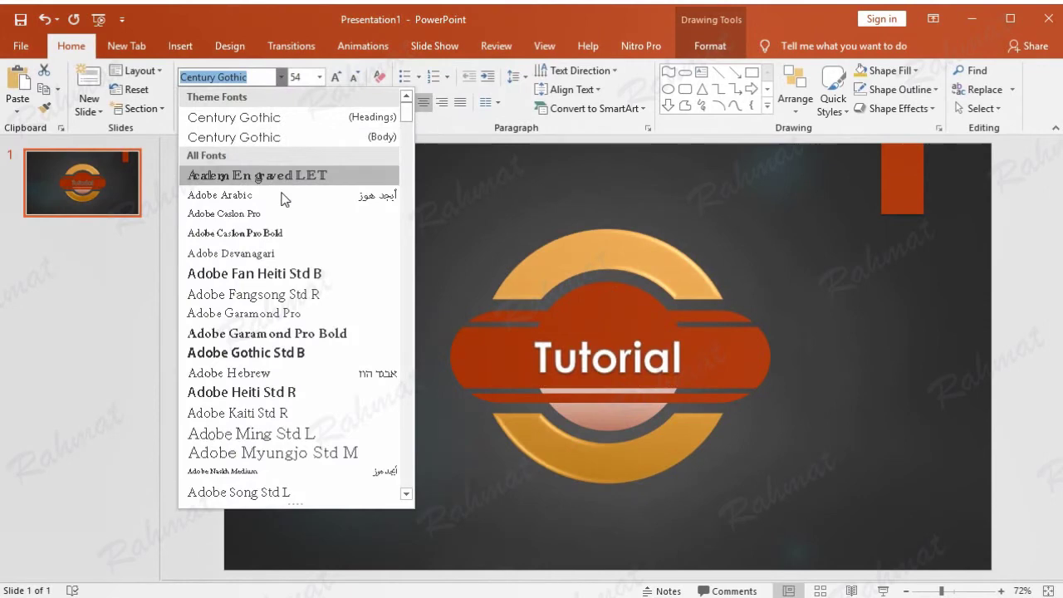
scroll(302, 398, down, 4)
scroll(304, 403, down, 1)
scroll(303, 407, down, 1)
scroll(301, 413, down, 3)
click(303, 413)
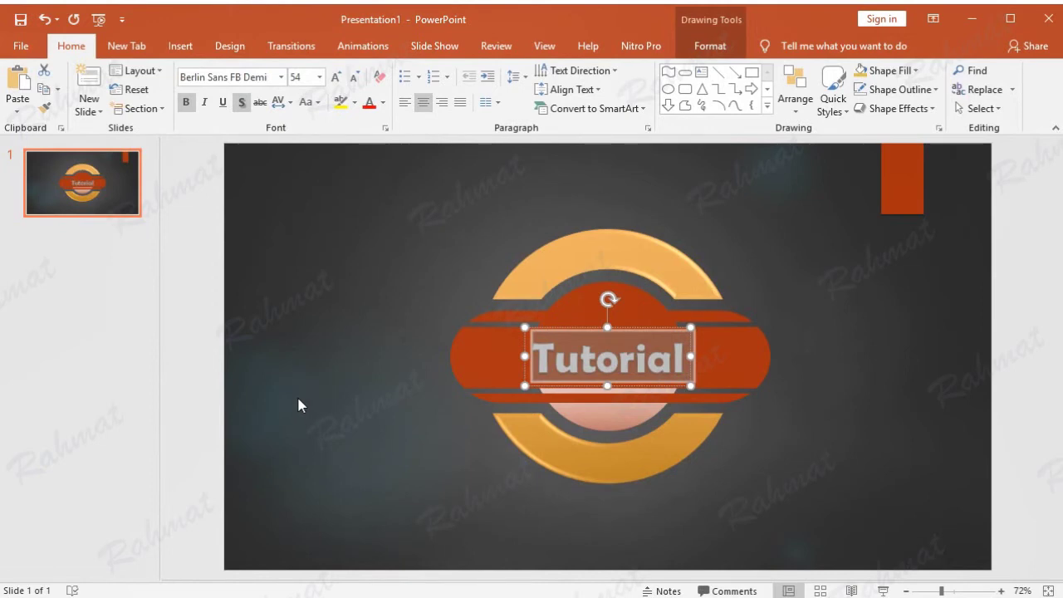
click(319, 76)
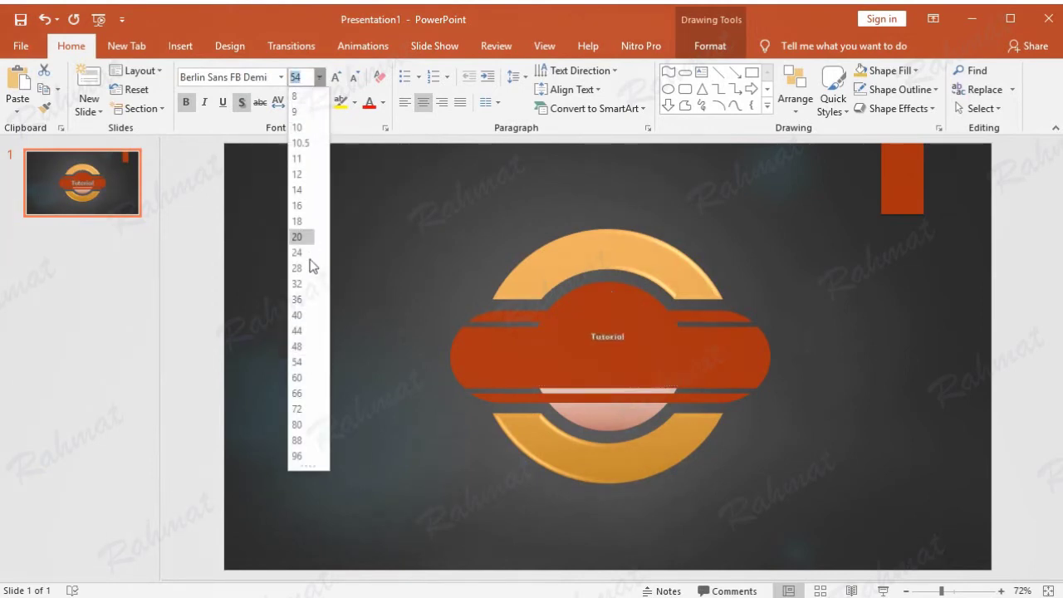
click(299, 284)
Give the Tutorial text a white fill and no outline.
click(706, 47)
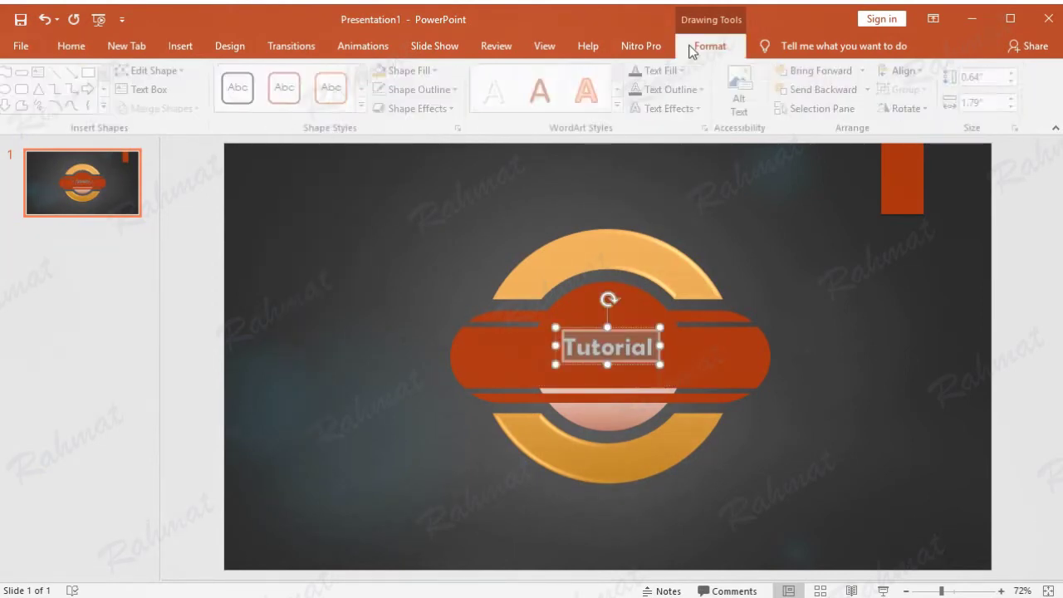
click(664, 70)
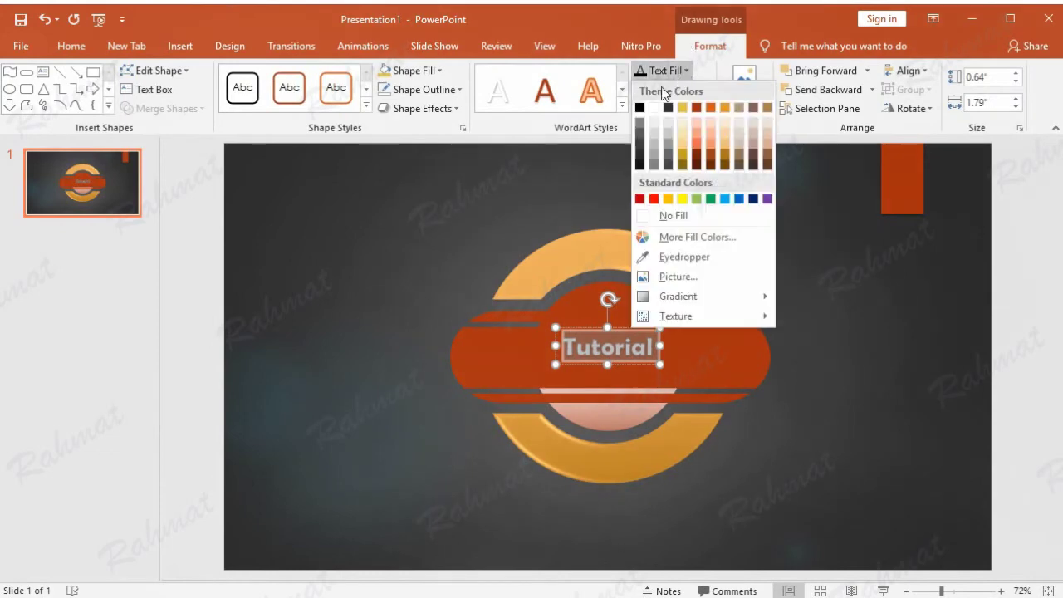
click(651, 110)
click(674, 88)
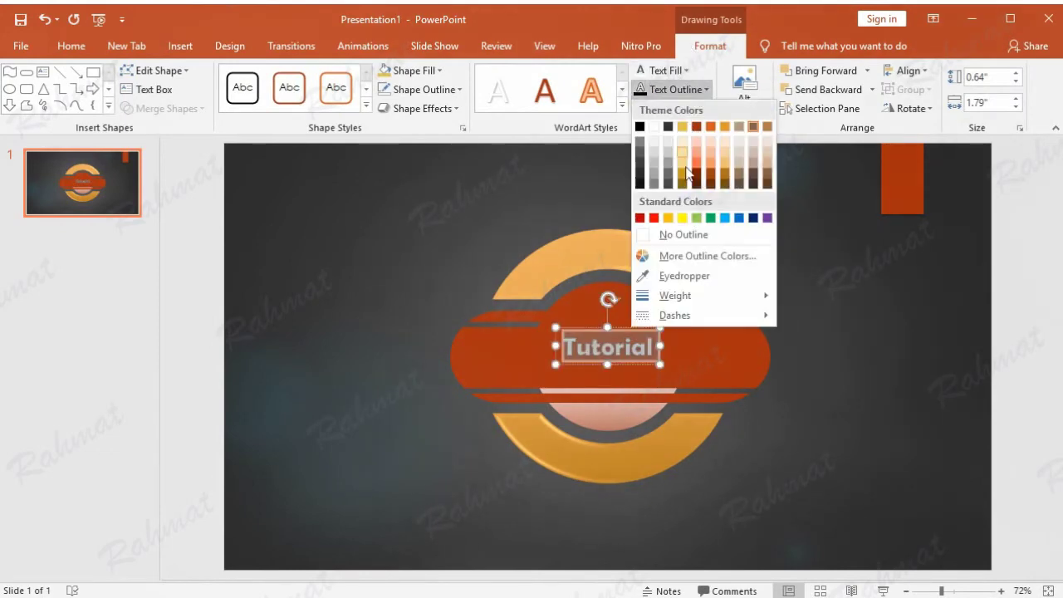
click(681, 235)
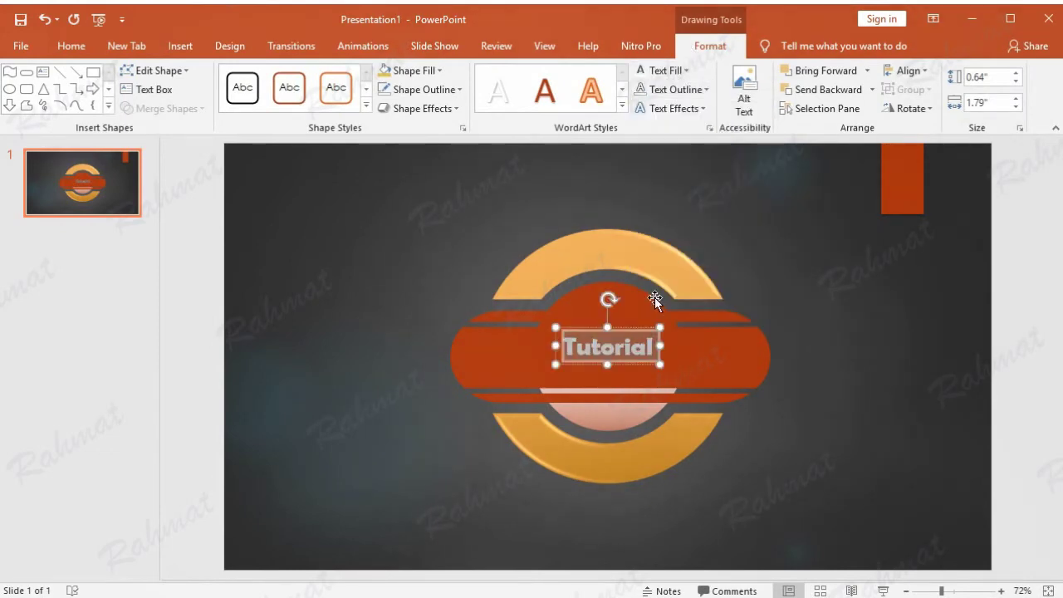
click(688, 108)
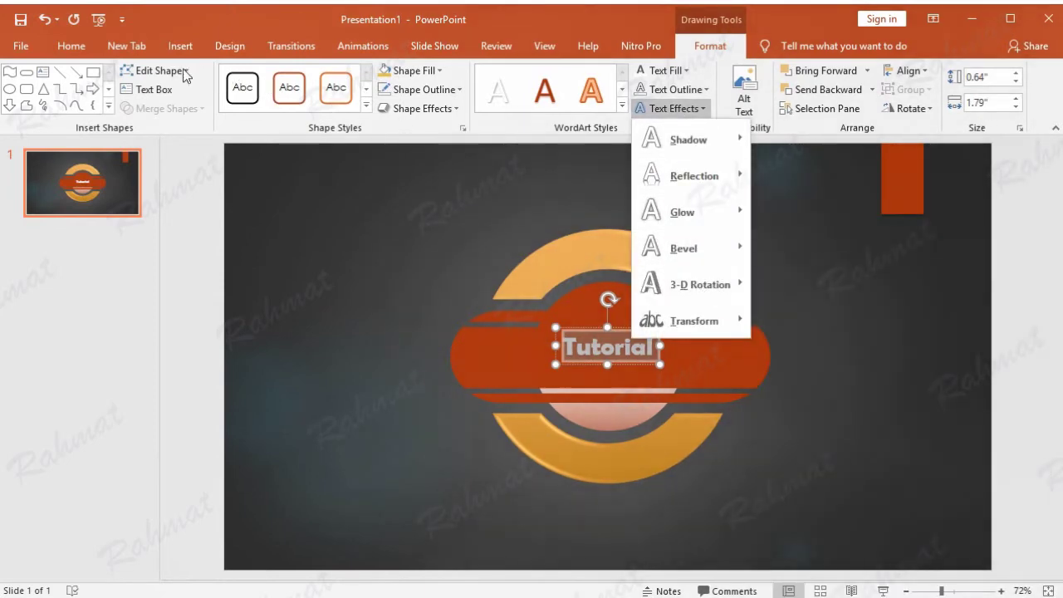
Expand the Tutorial character spacing by 6 pt.
click(73, 46)
click(291, 102)
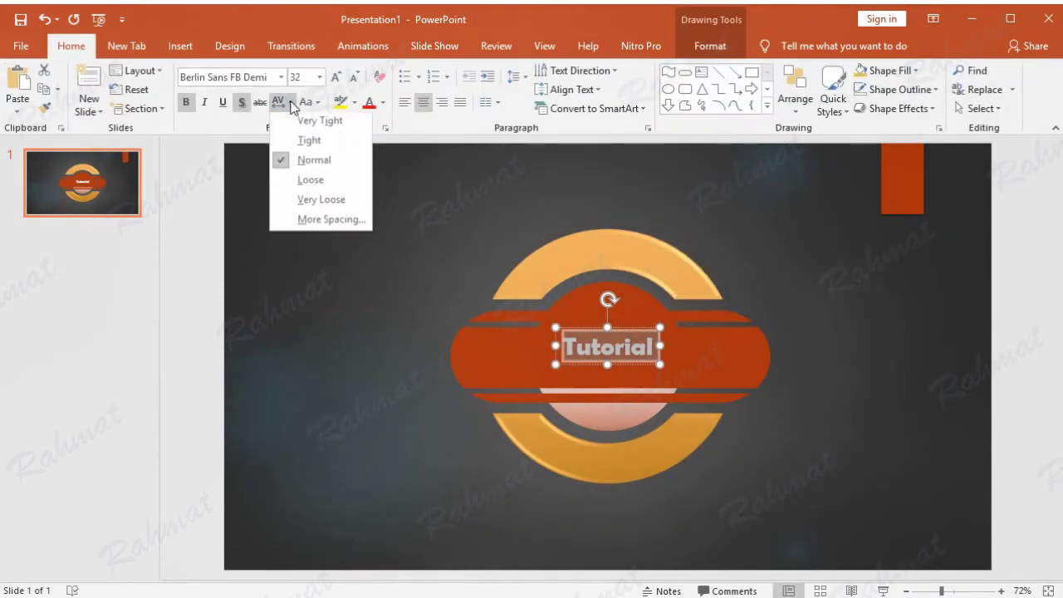
click(332, 222)
click(448, 233)
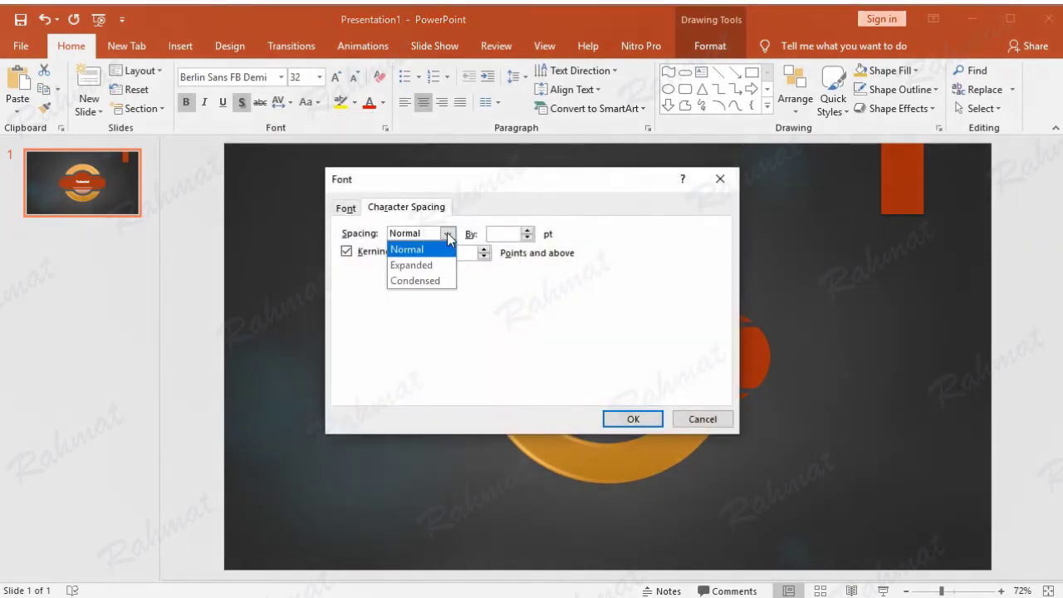
click(448, 265)
drag(512, 194, 278, 218)
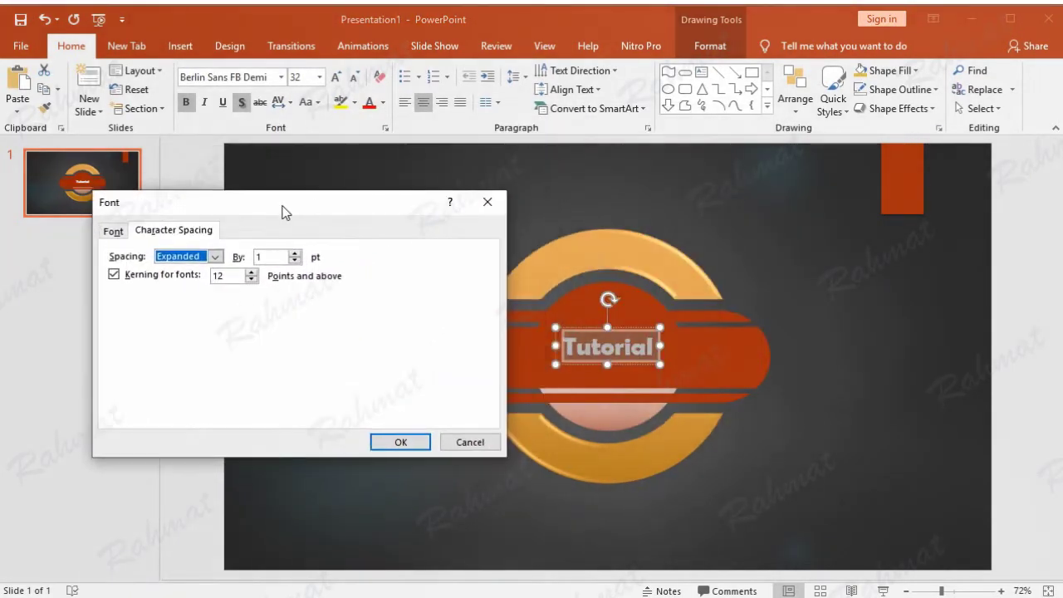
click(277, 256)
text(5)
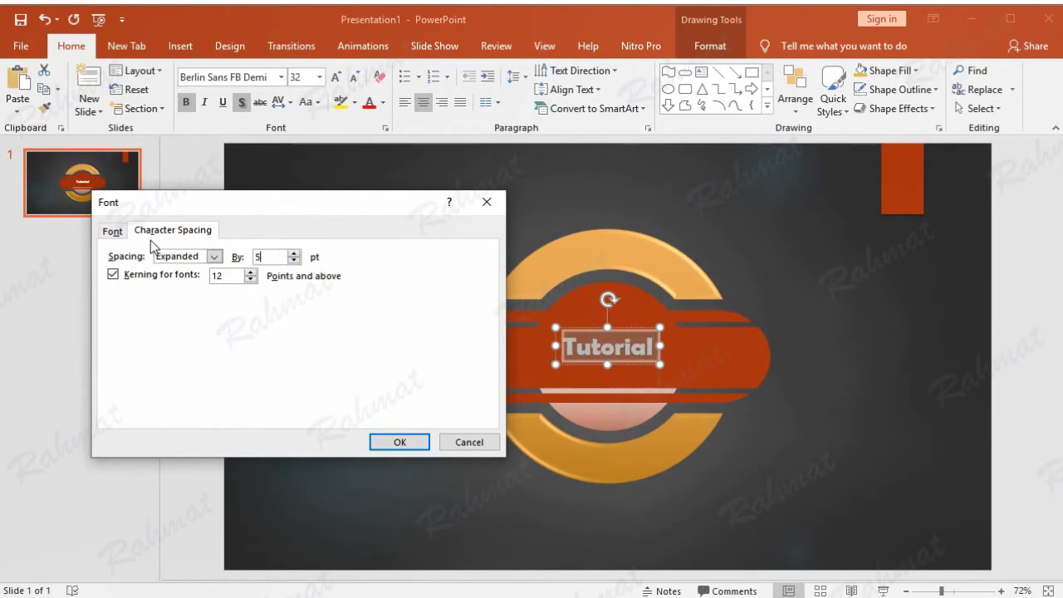
key(BackSpace)
text(6)
click(399, 442)
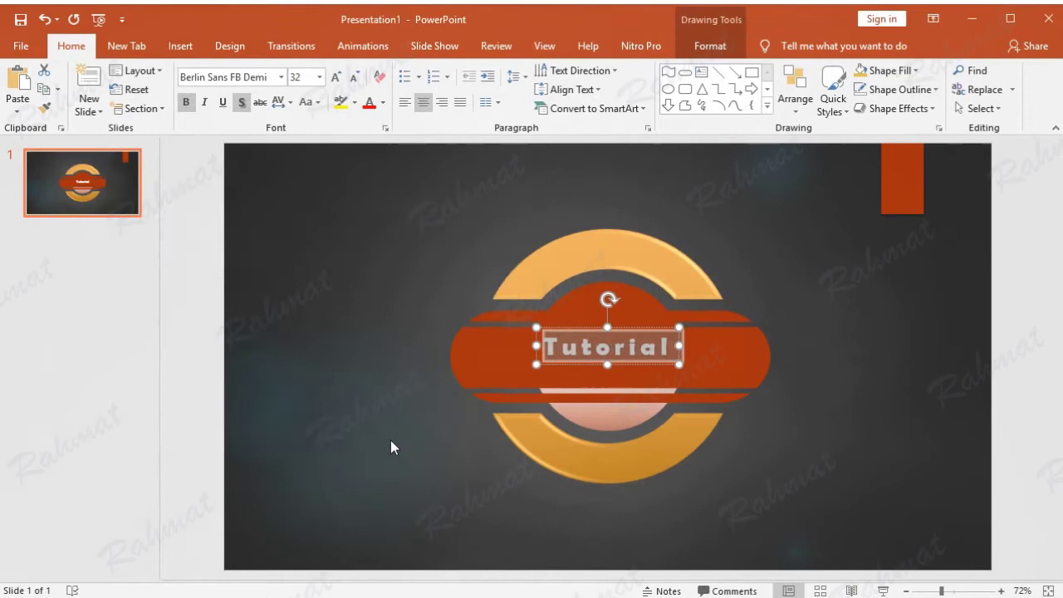
Apply the Arch transform text effect to Tutorial.
click(710, 45)
click(677, 109)
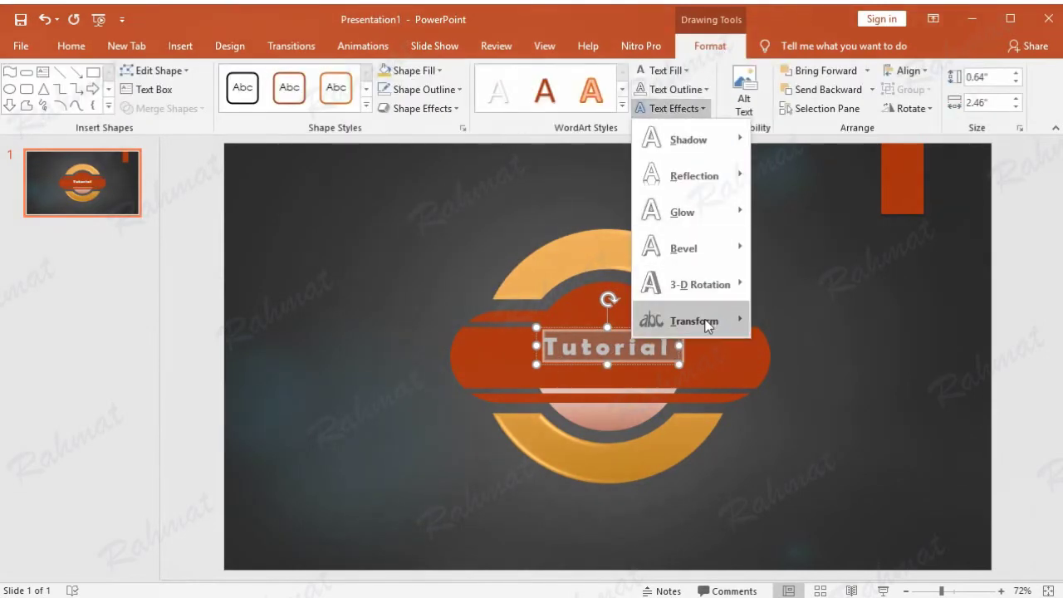
mouse_move(693, 320)
click(775, 309)
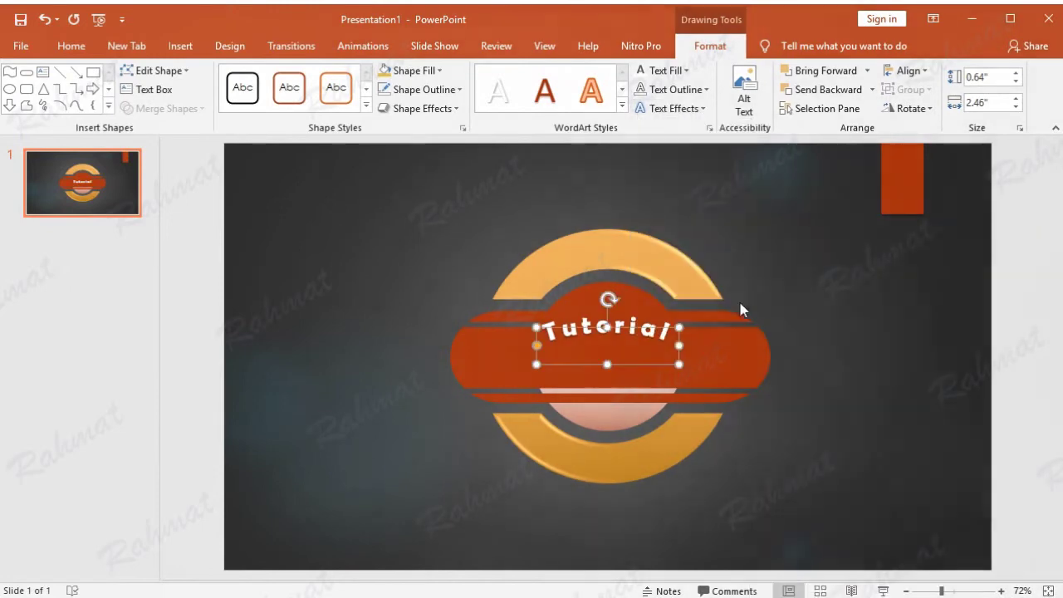
Move and heighten the arched Tutorial box so it follows the badge's top orange arc.
drag(615, 326, 621, 250)
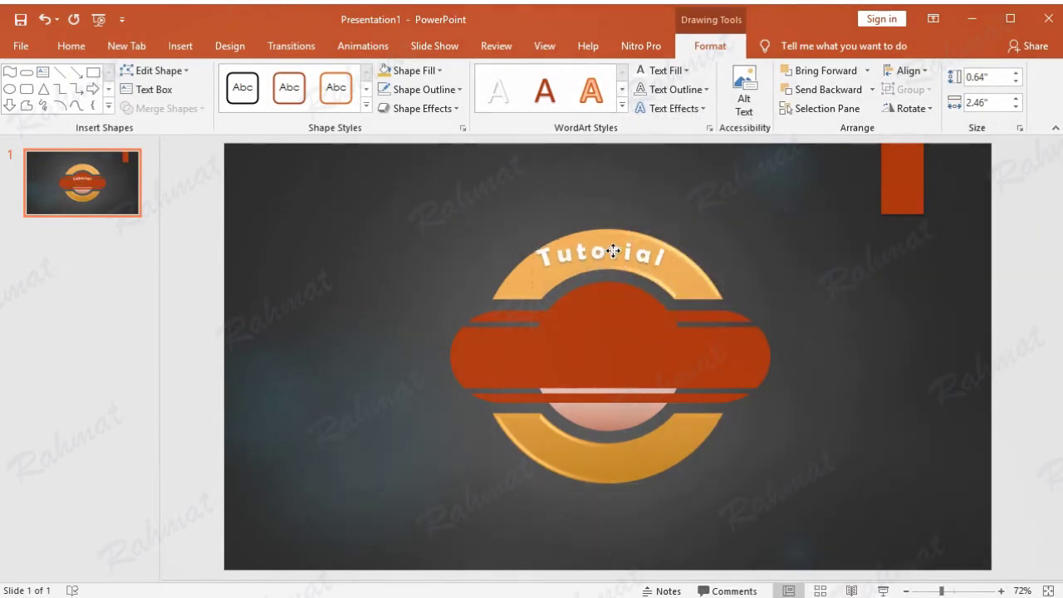
drag(612, 292, 611, 324)
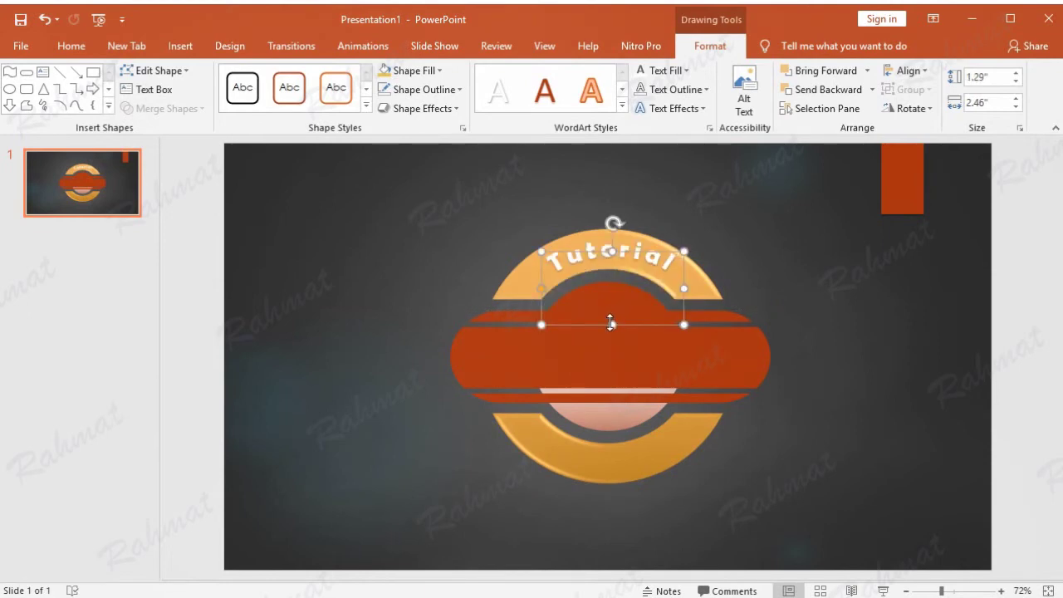
drag(609, 322, 605, 318)
key(ctrl+Up)
drag(604, 328, 604, 337)
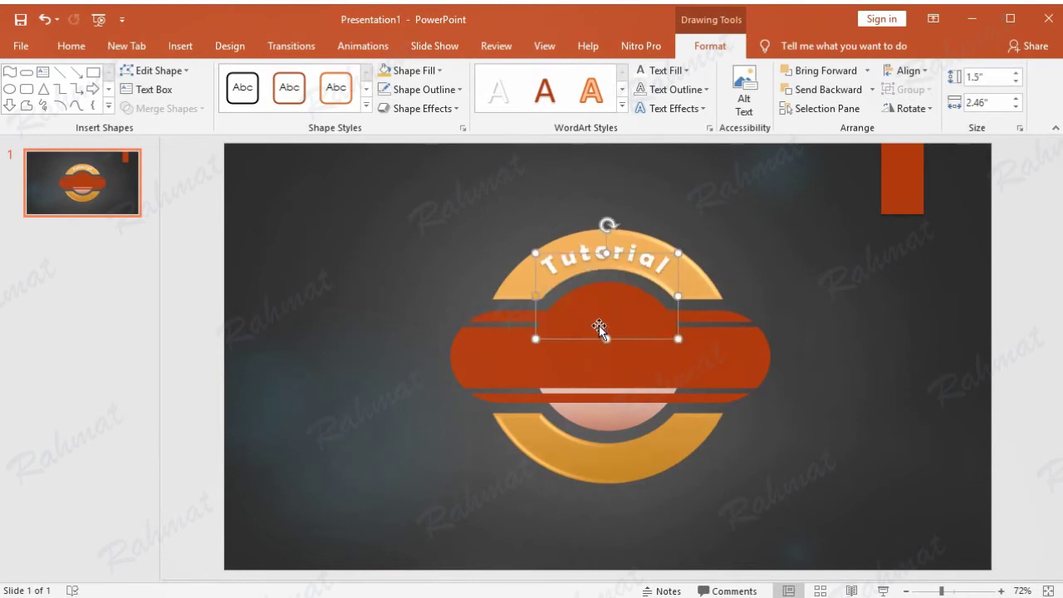
key(ctrl+Up)
key(ctrl+Down)
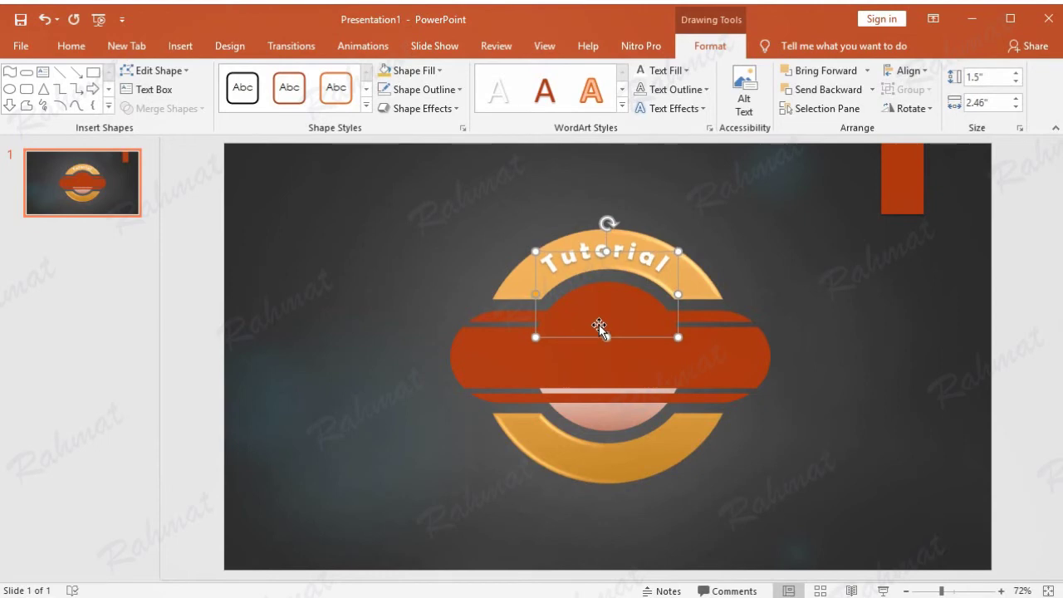
key(ctrl+Right)
click(866, 283)
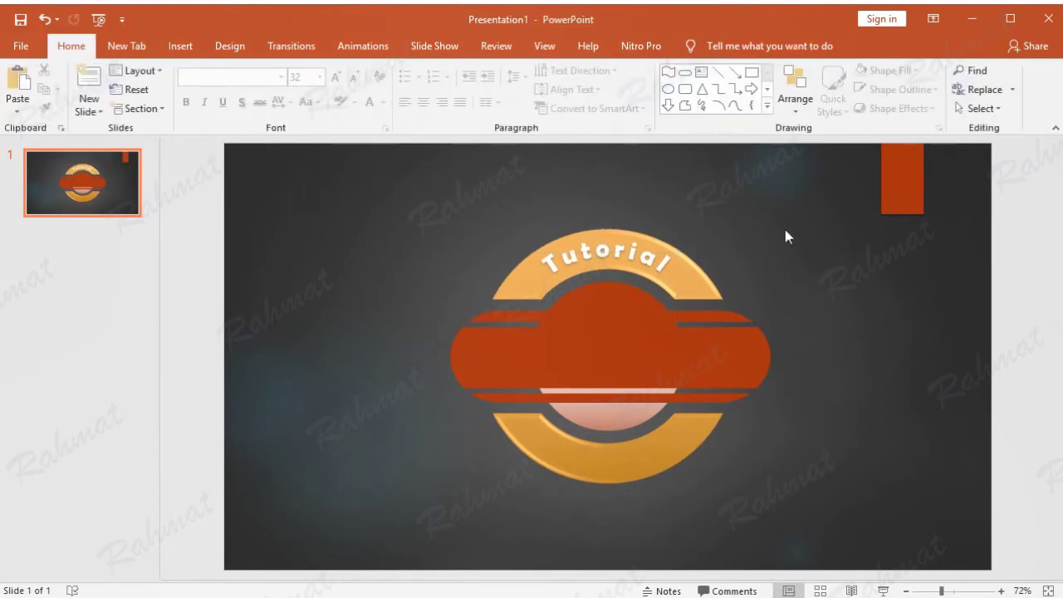
Insert a second WordArt text box reading 'PowerPoint'.
click(181, 46)
click(751, 114)
click(888, 143)
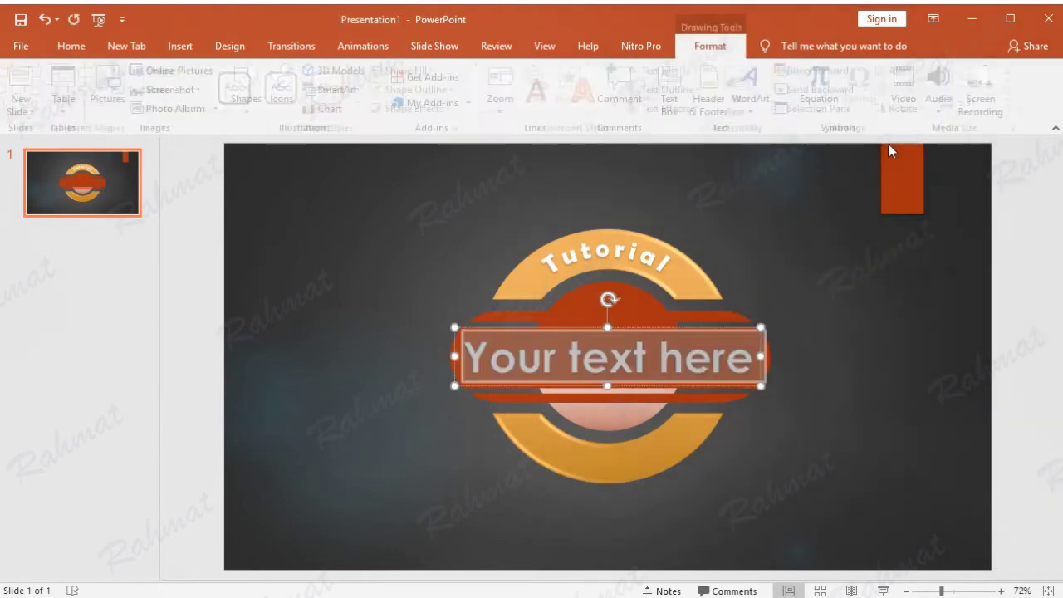
text(PowerPoint)
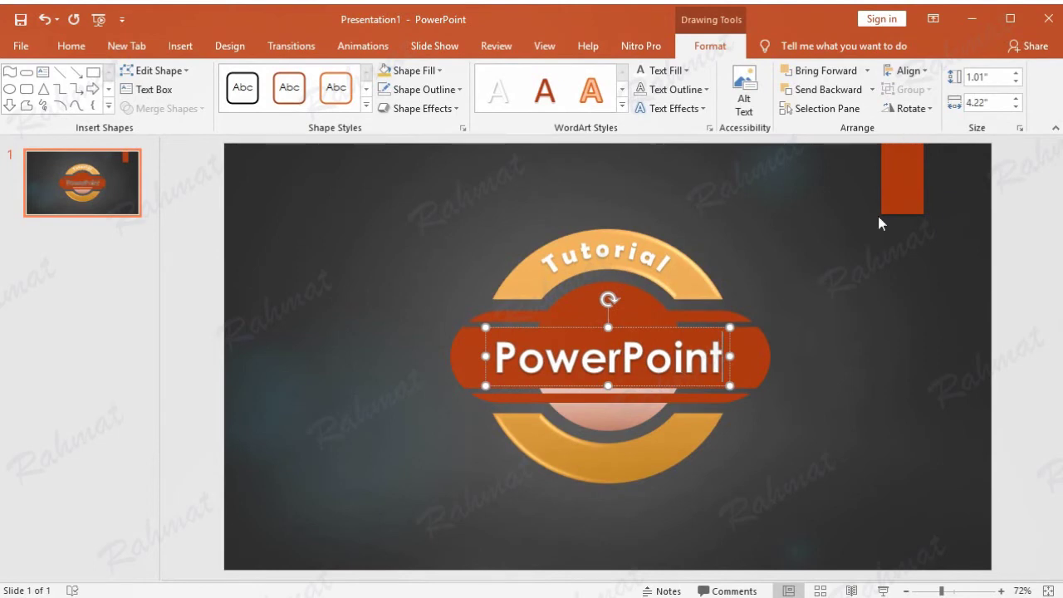
Set the PowerPoint text to 28 pt Berlin Sans FB Demi.
double_click(669, 362)
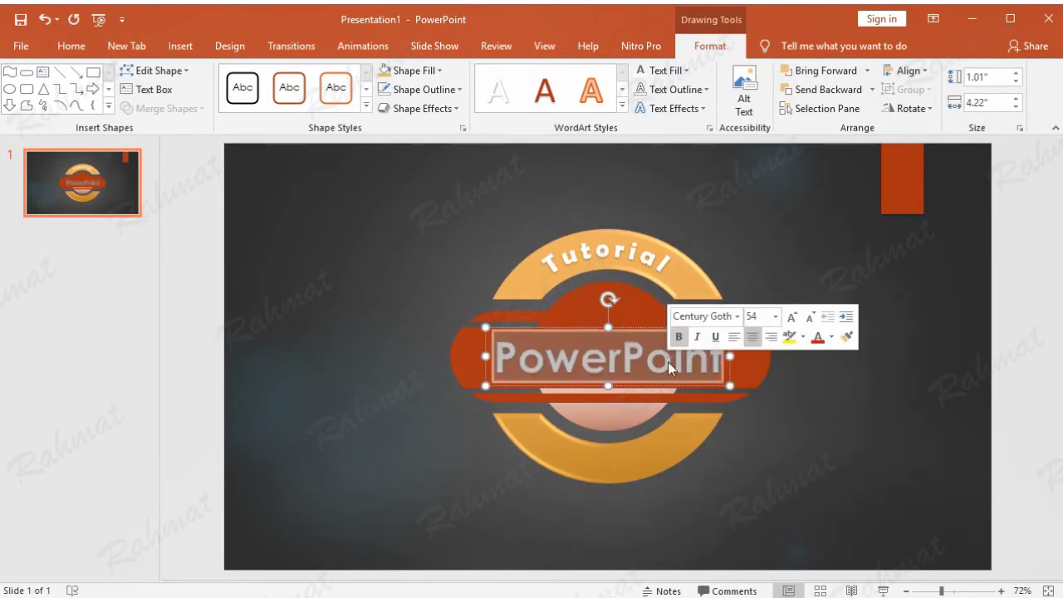
click(71, 46)
click(320, 77)
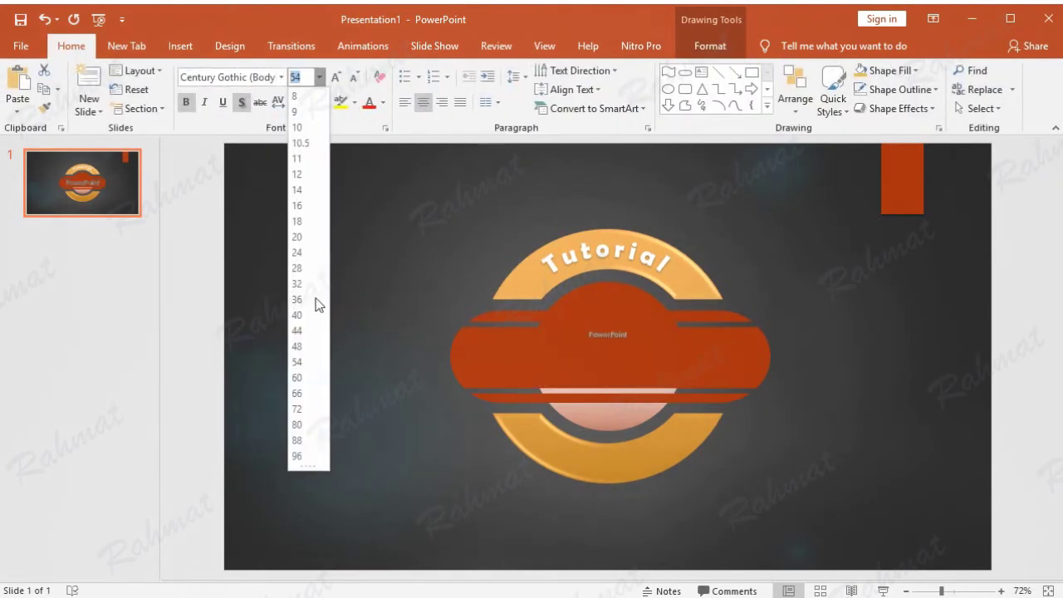
click(300, 269)
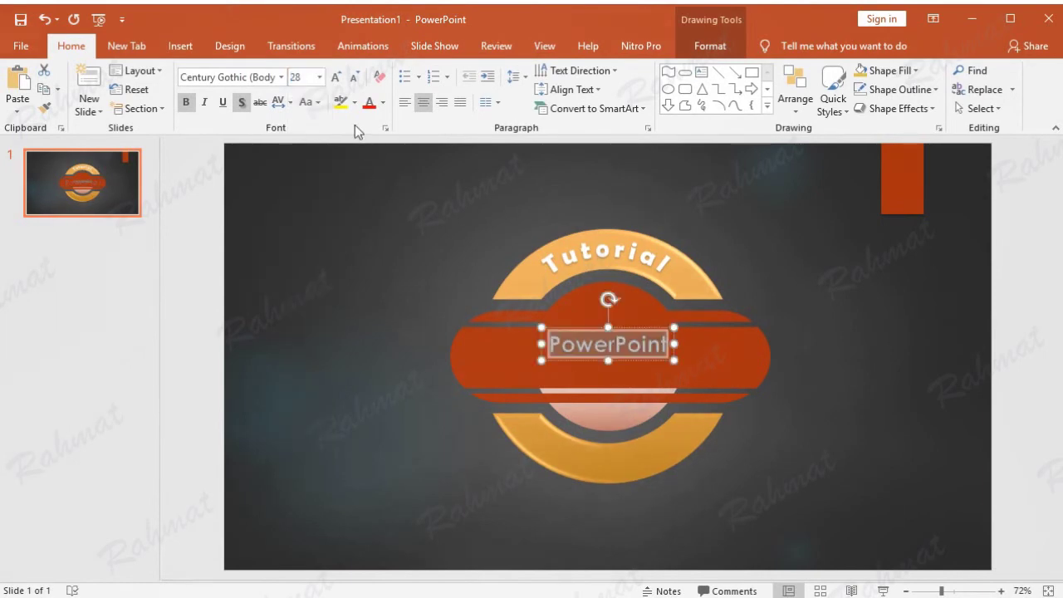
click(281, 77)
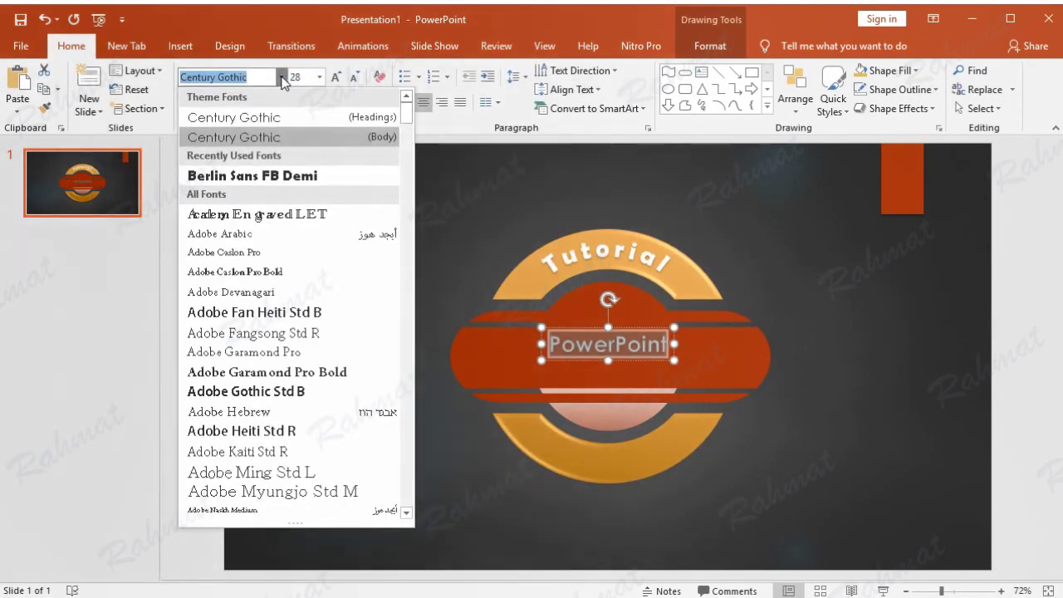
click(276, 177)
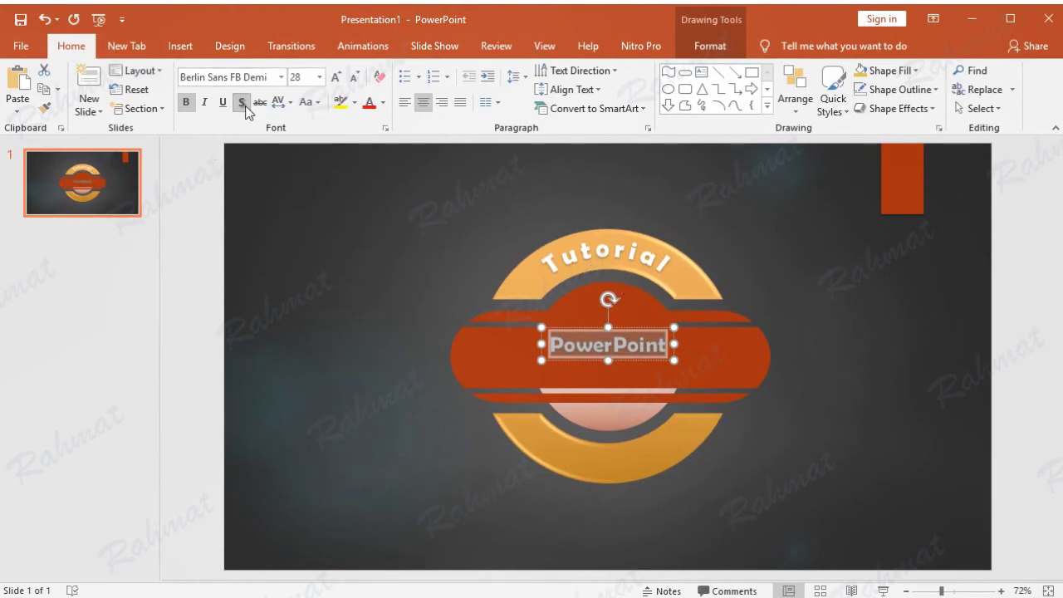
Expand the PowerPoint character spacing by 5 pt.
click(292, 102)
click(329, 222)
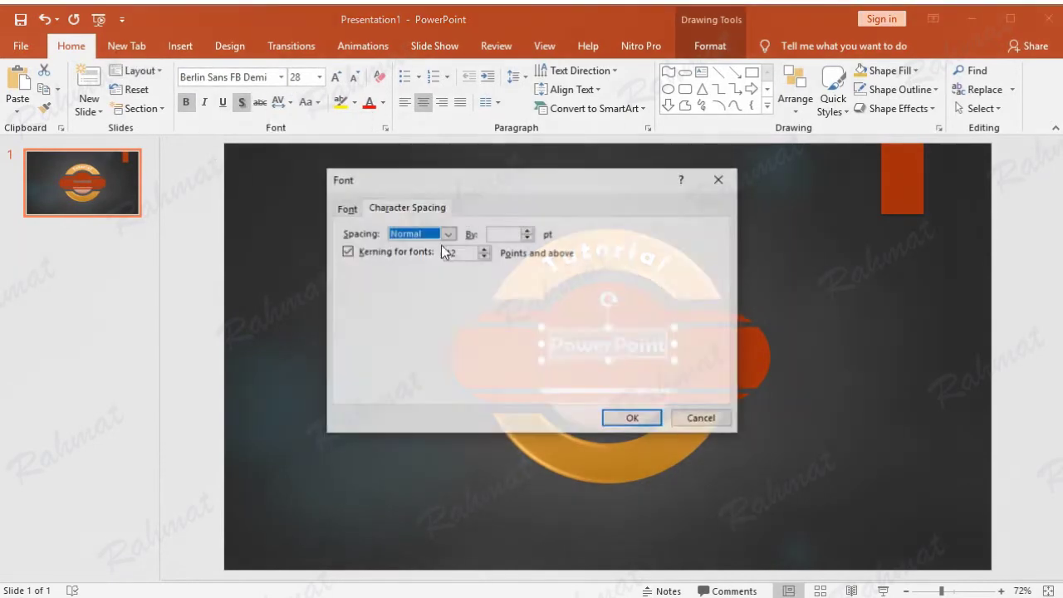
click(447, 233)
click(413, 265)
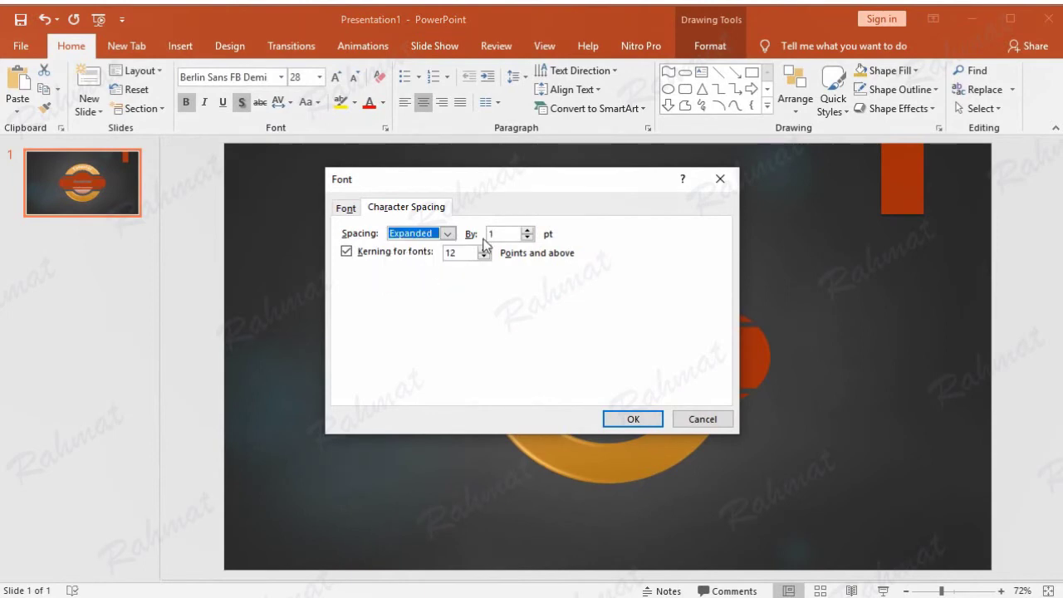
text(5)
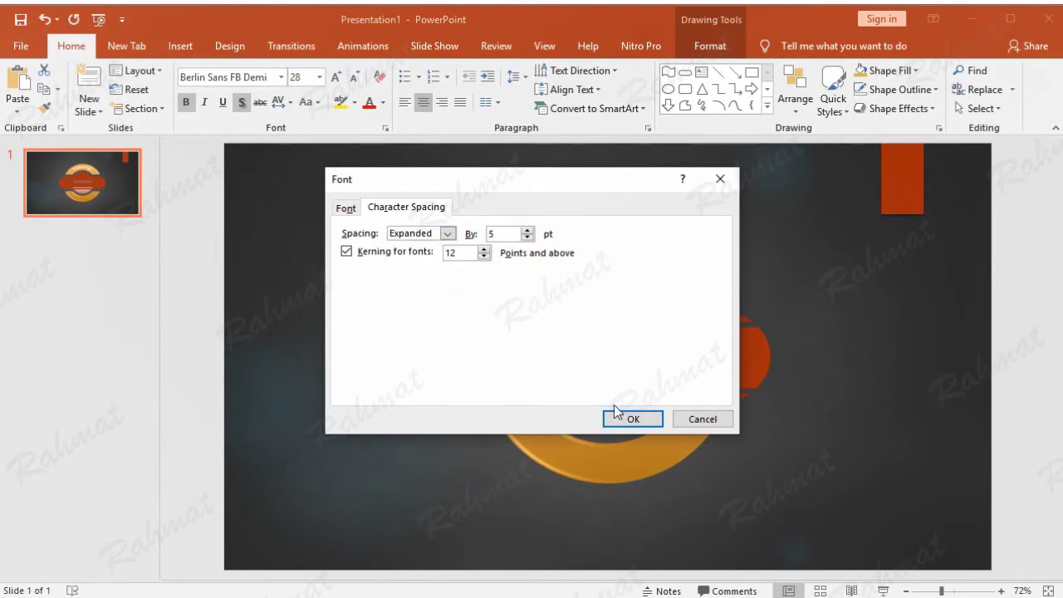
click(629, 423)
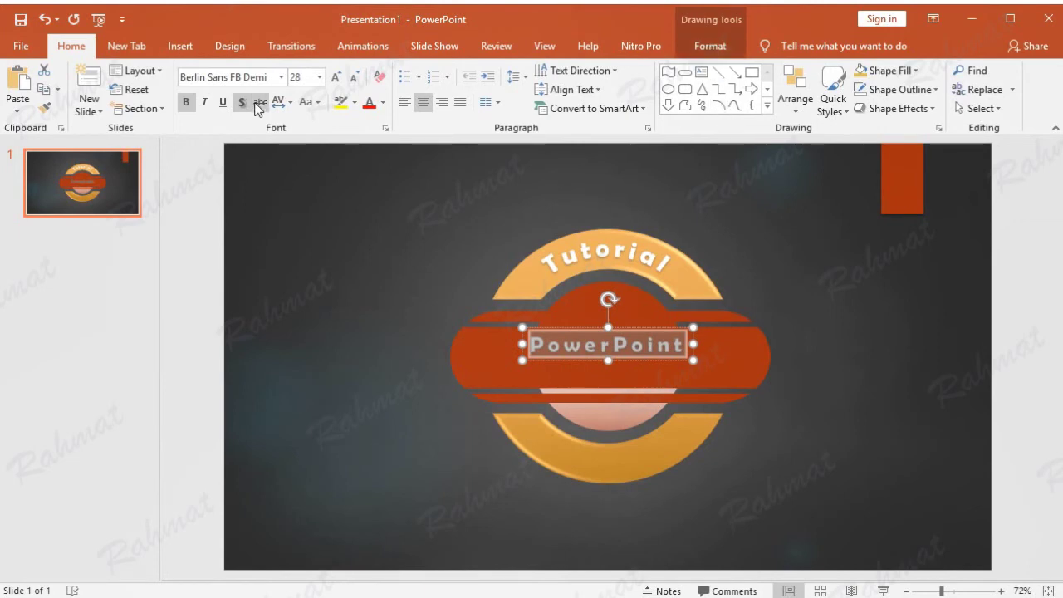
Curve PowerPoint with the Arch Down transform and move it onto the lower orange arc.
click(705, 49)
click(701, 108)
mouse_move(693, 320)
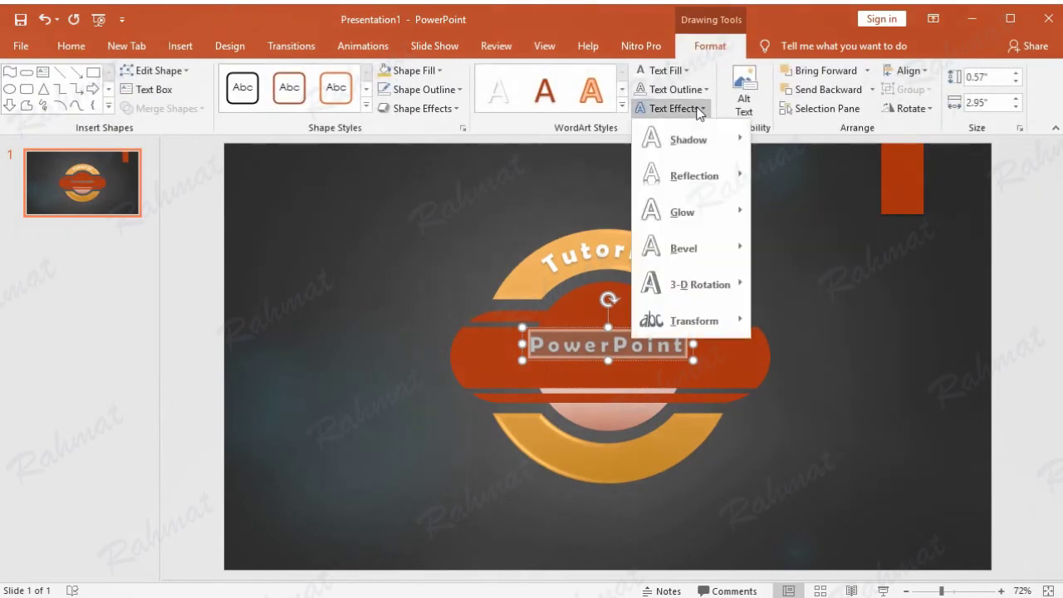
click(803, 324)
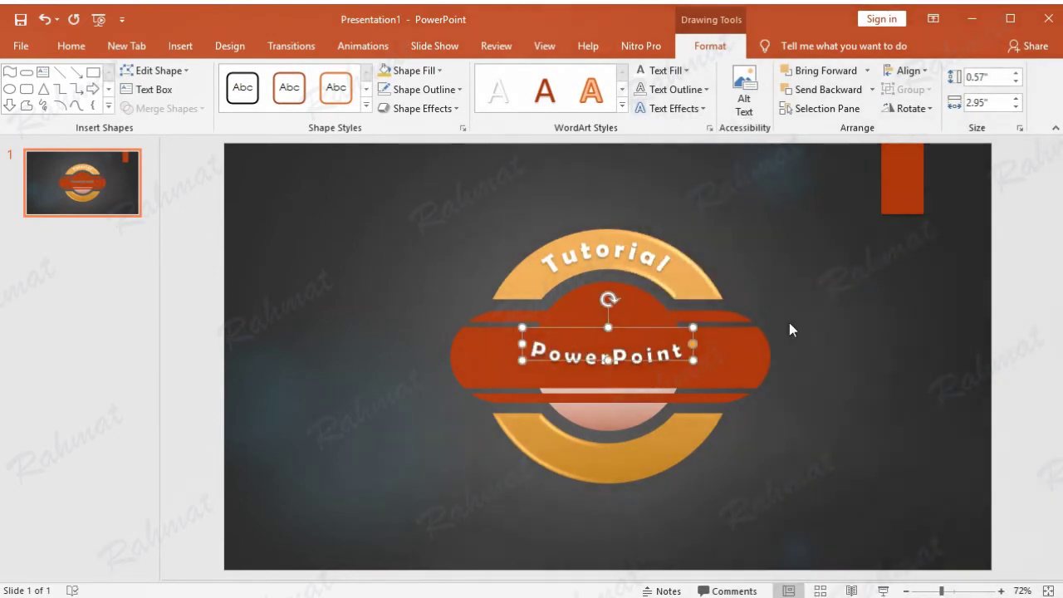
drag(644, 327, 646, 429)
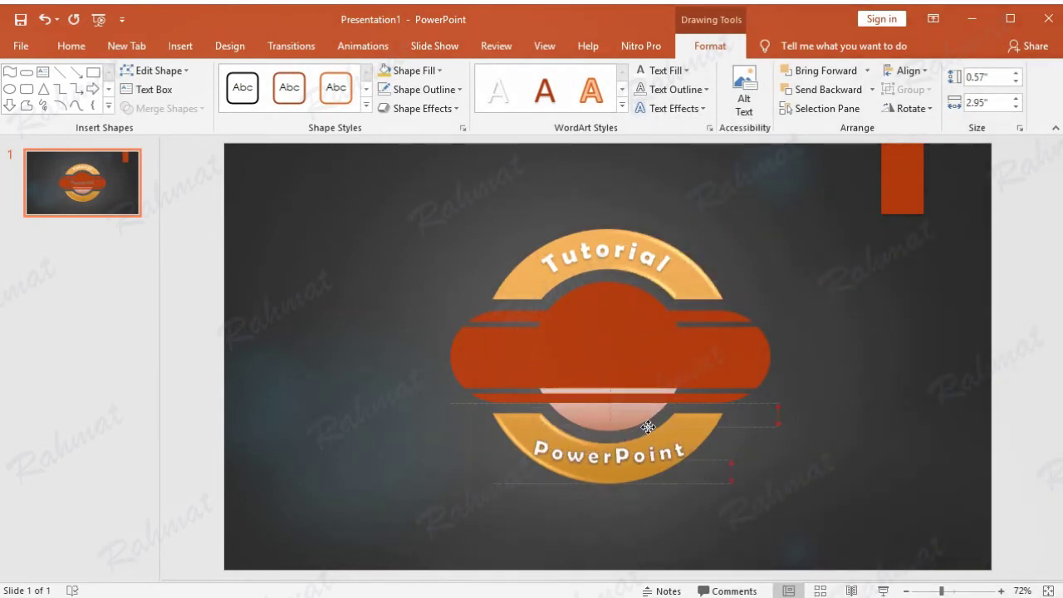
drag(609, 430, 606, 382)
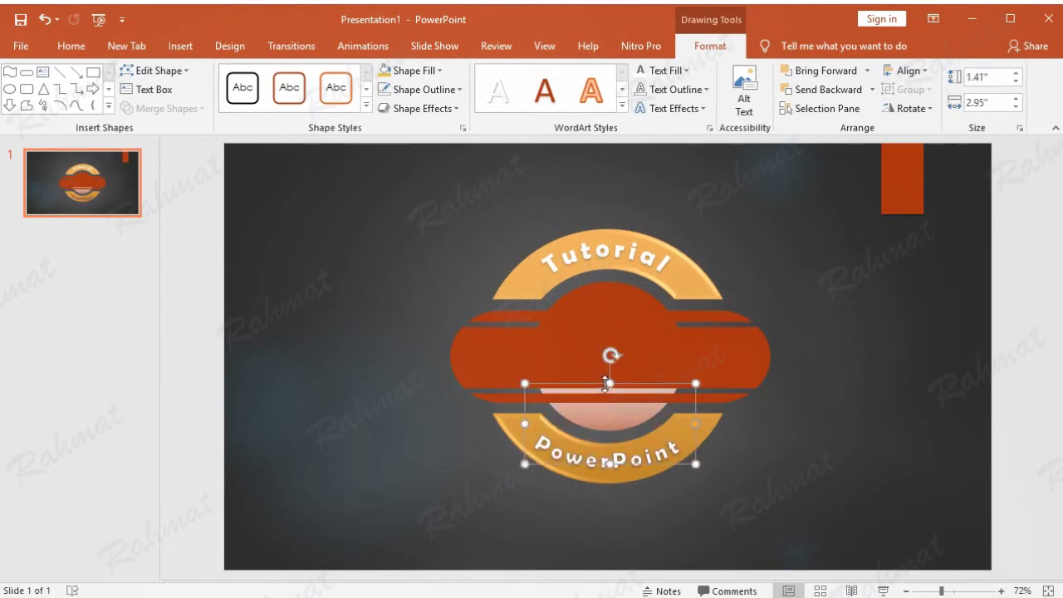
drag(608, 384, 609, 370)
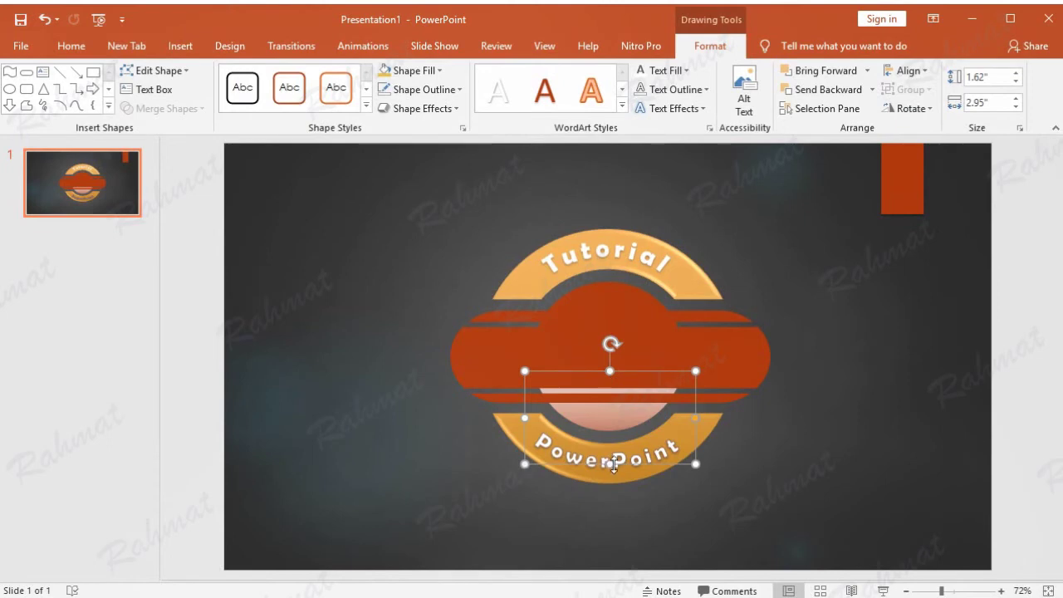
Remove the PowerPoint text outline and heighten its box to fit the arc.
click(674, 88)
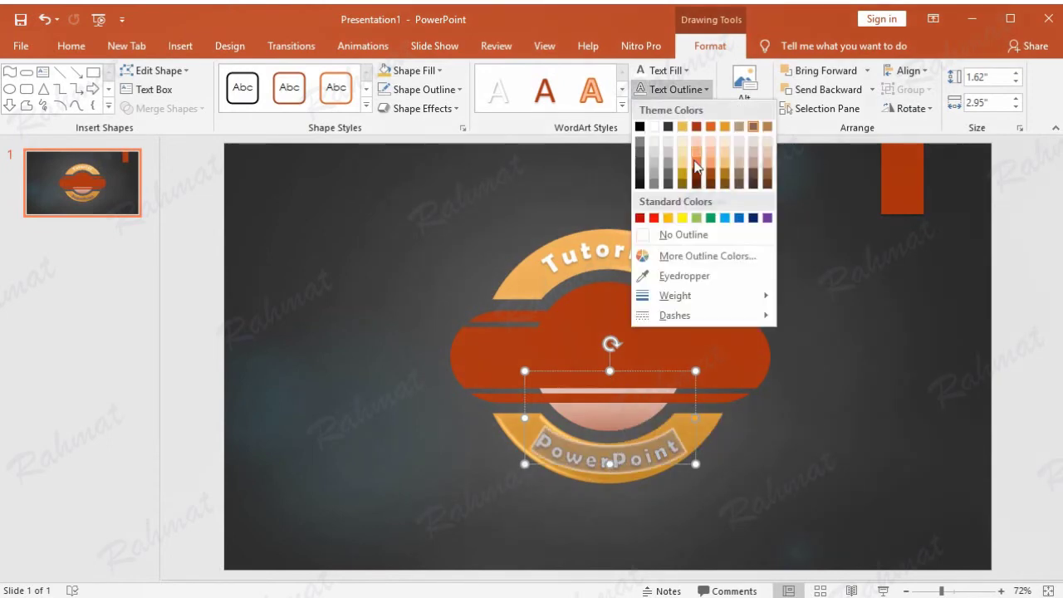
click(704, 236)
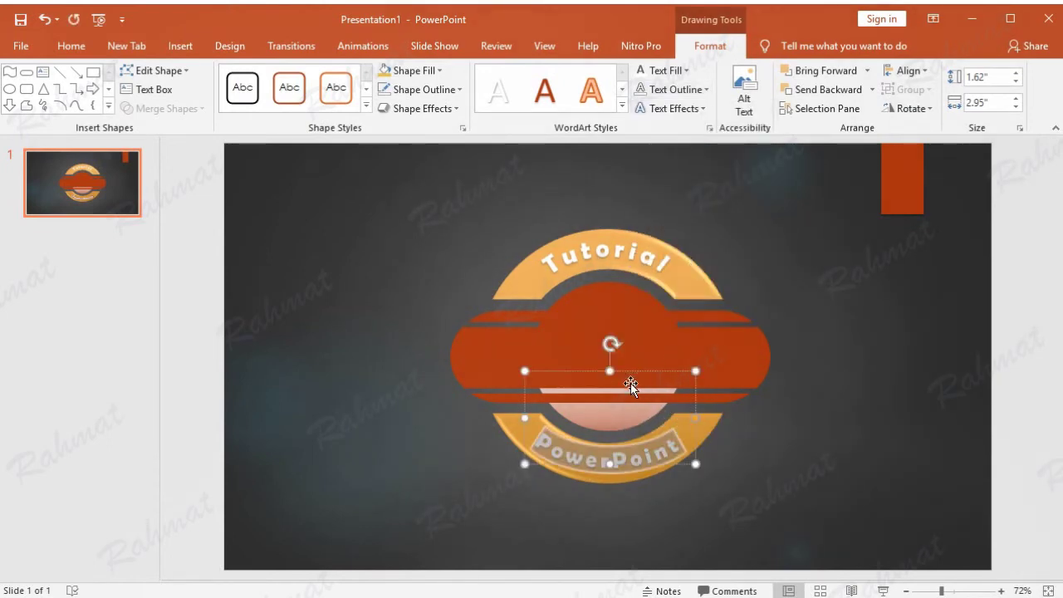
drag(610, 370, 594, 345)
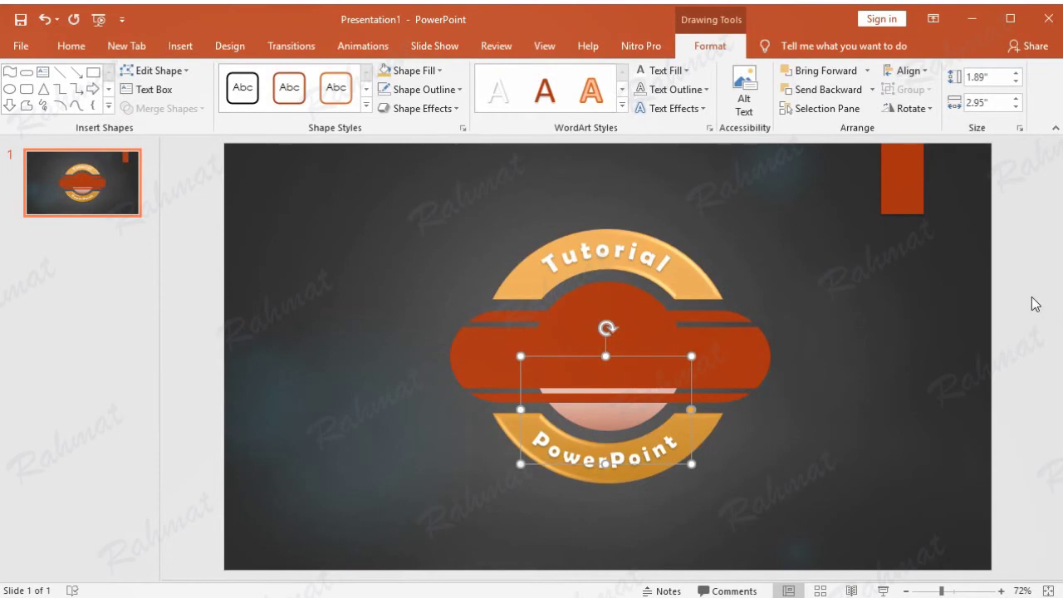
click(934, 290)
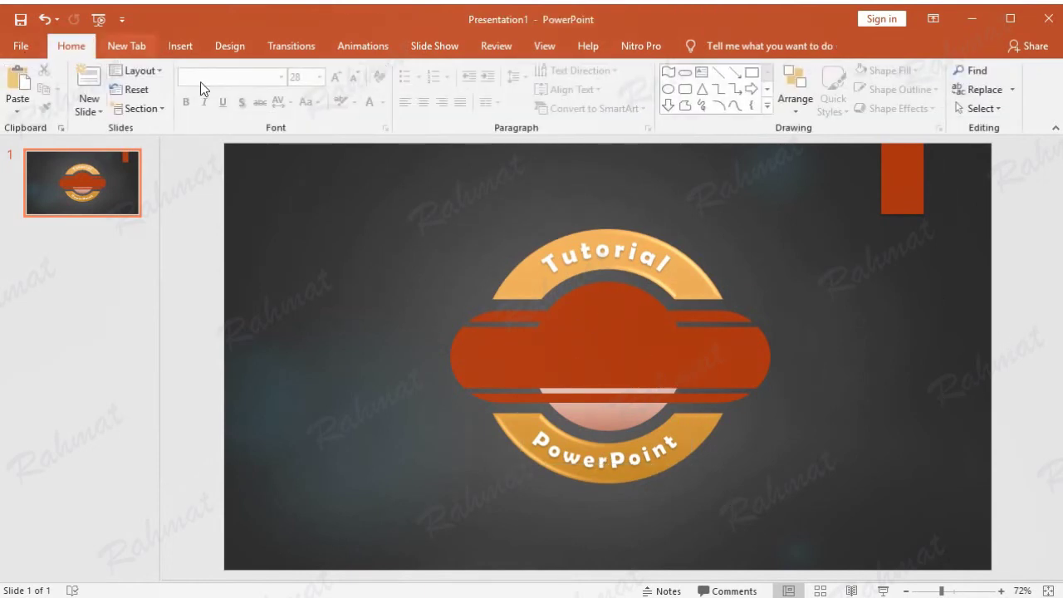
Insert a grey-style WordArt box reading 'Microsoft Office'.
click(180, 45)
click(747, 106)
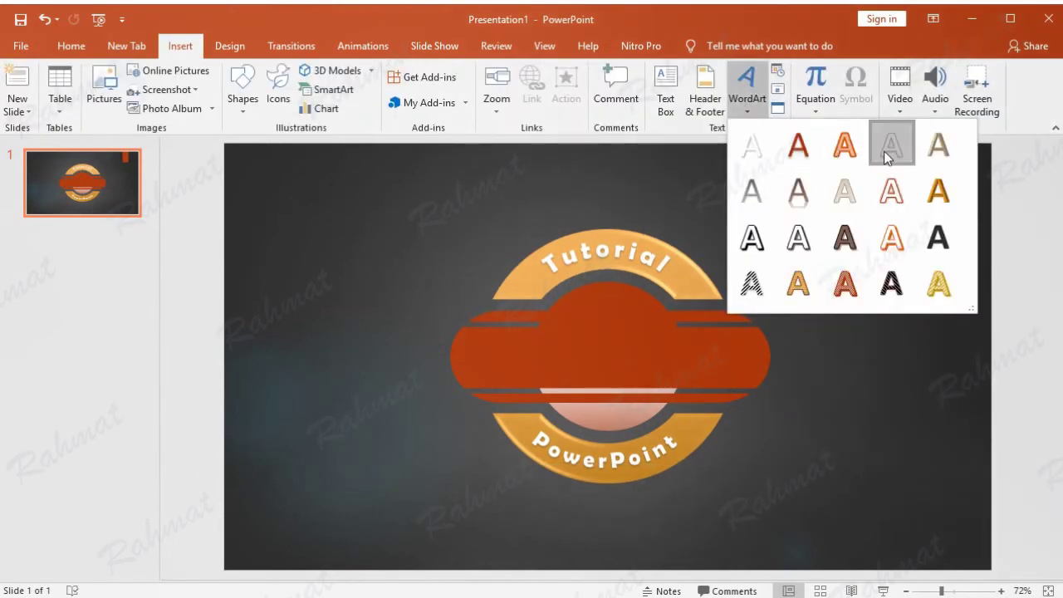
click(891, 147)
text(Microaost)
key(BackSpace)
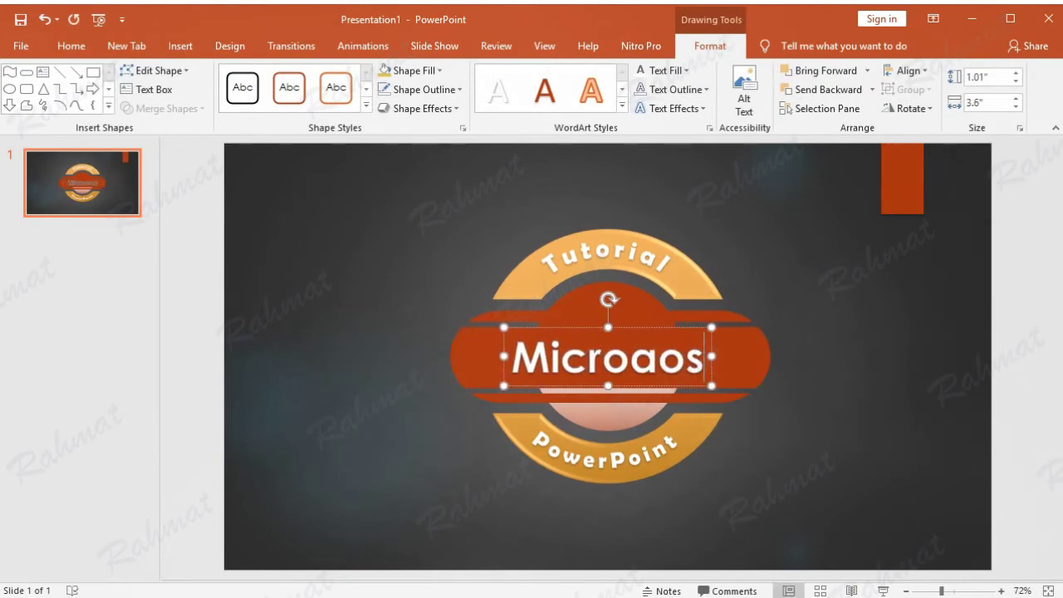
key(BackSpace)
key(BackSpace)
key(BackSpace)
text(soft Office)
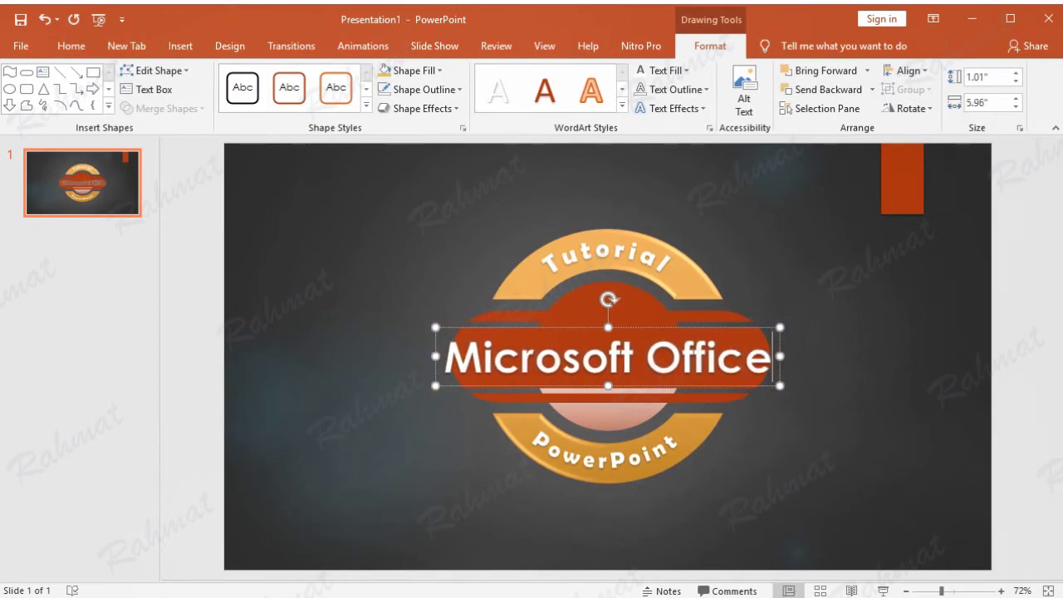
Set the whole Microsoft Office title to size 32.
double_click(626, 343)
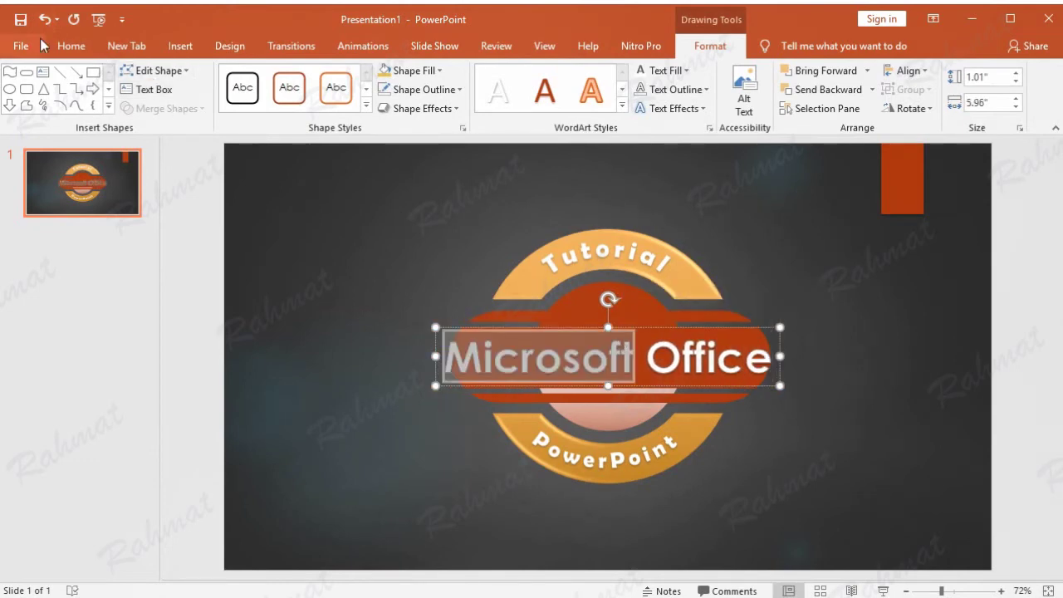
click(72, 46)
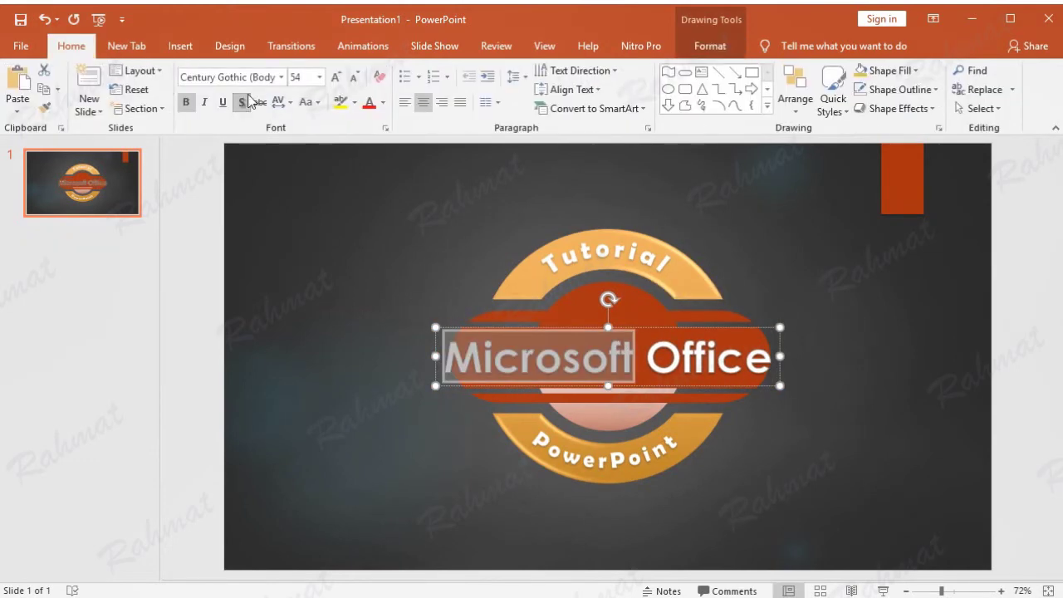
click(319, 76)
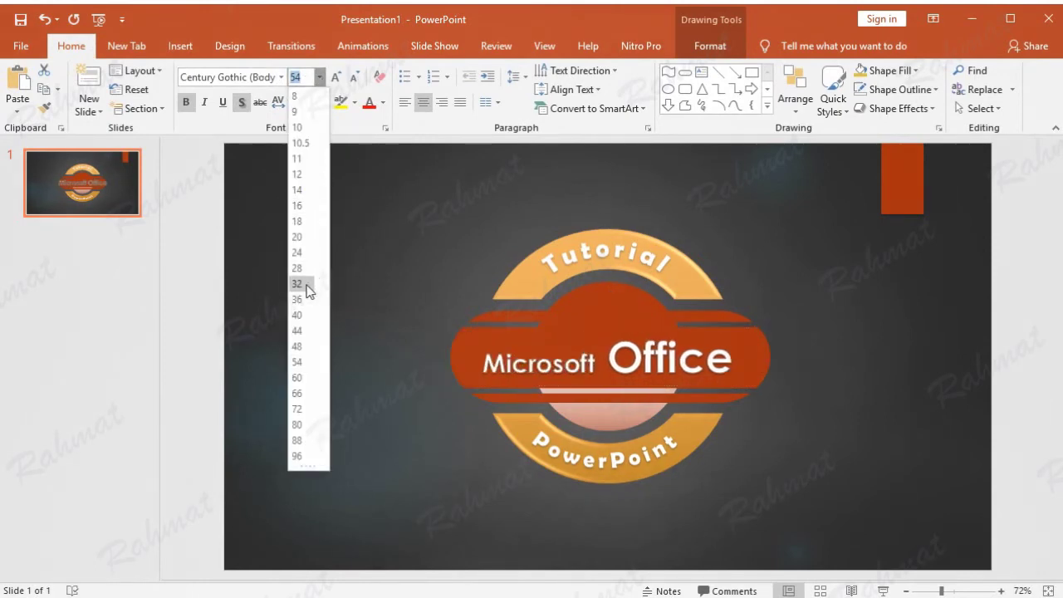
click(297, 362)
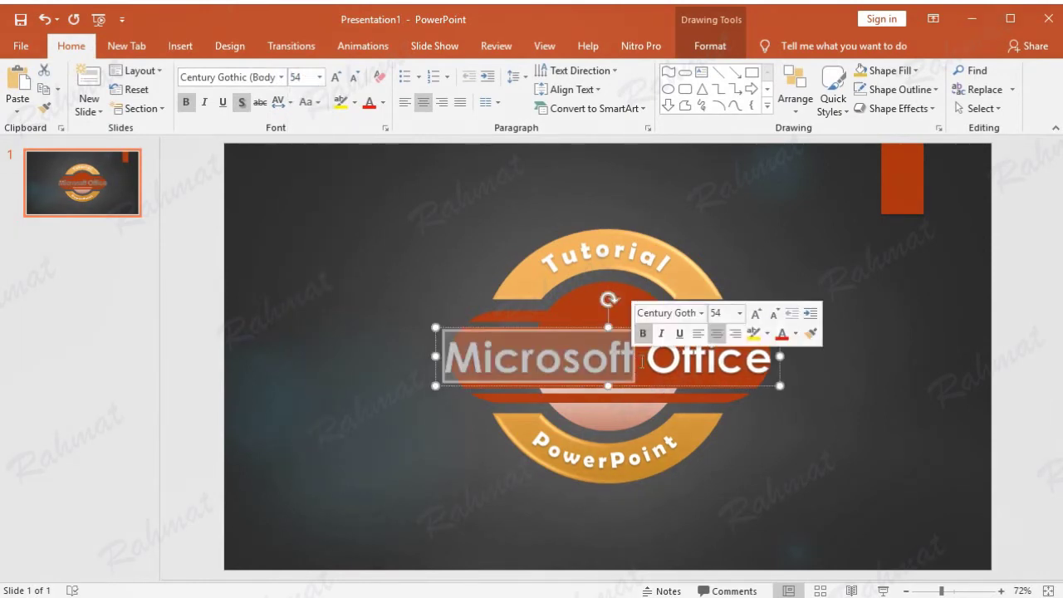
double_click(646, 363)
key(ctrl+a)
click(319, 76)
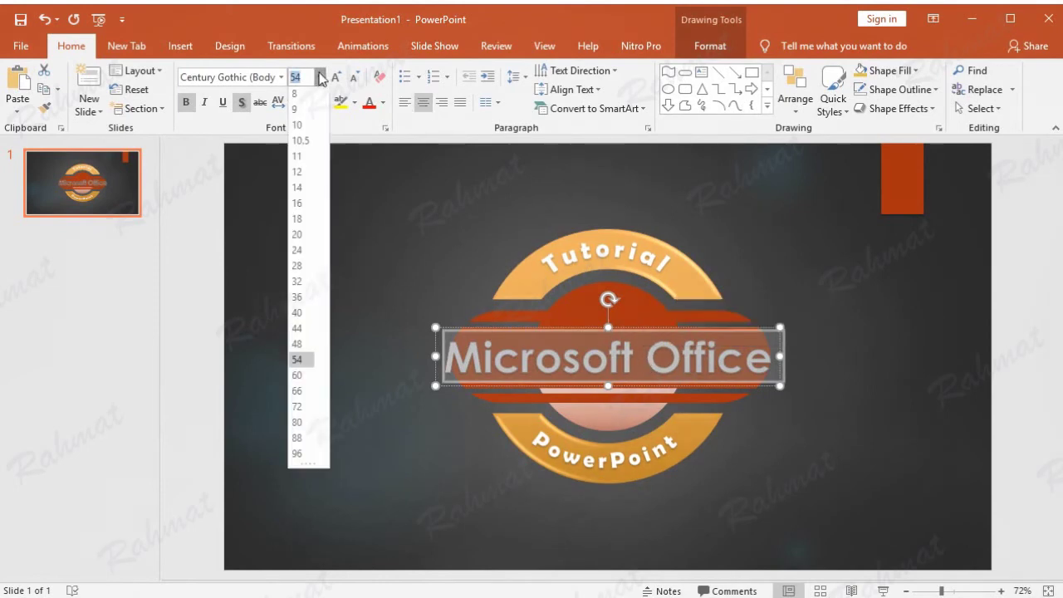
click(301, 283)
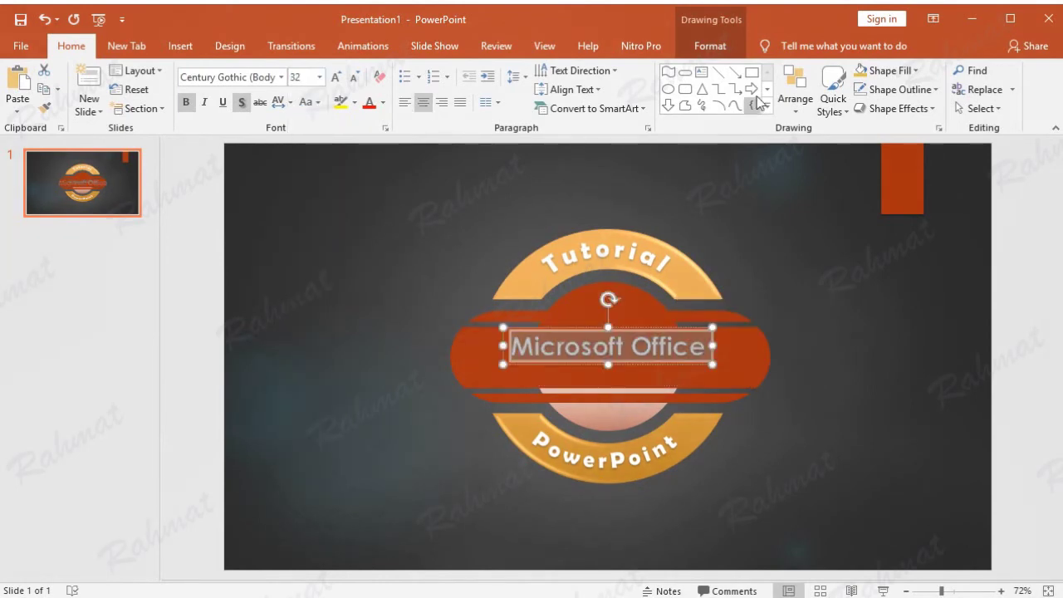
click(710, 46)
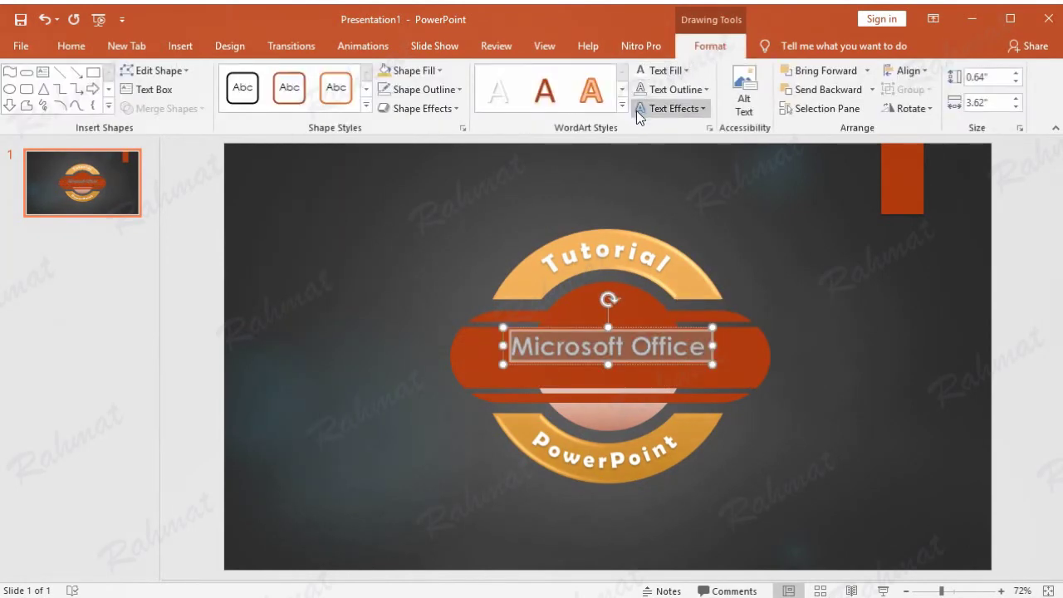
Give the Microsoft Office title a warp transform, white fill and no outline.
click(703, 108)
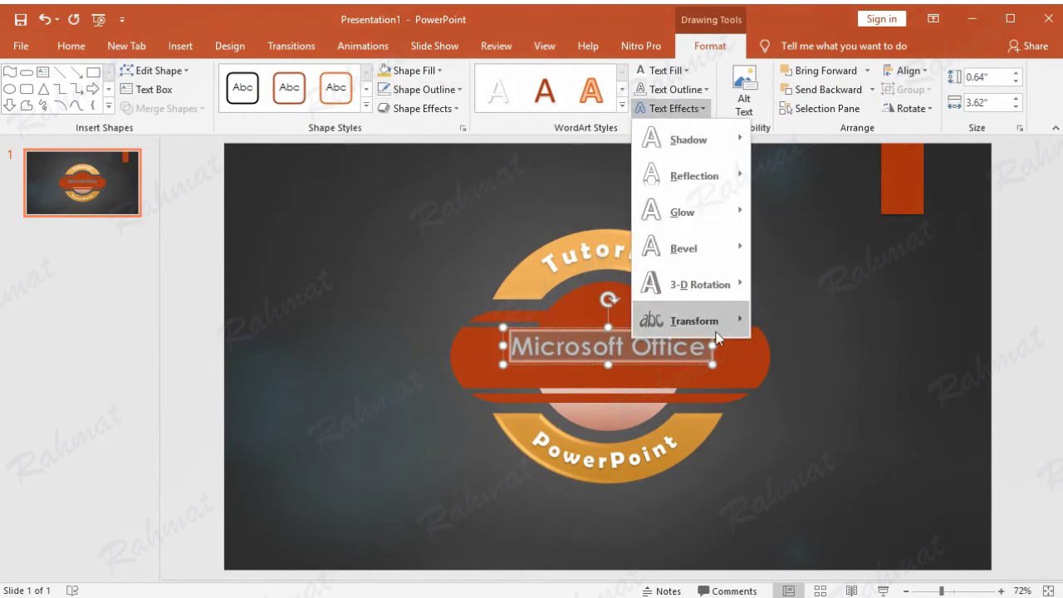
mouse_move(694, 321)
click(781, 370)
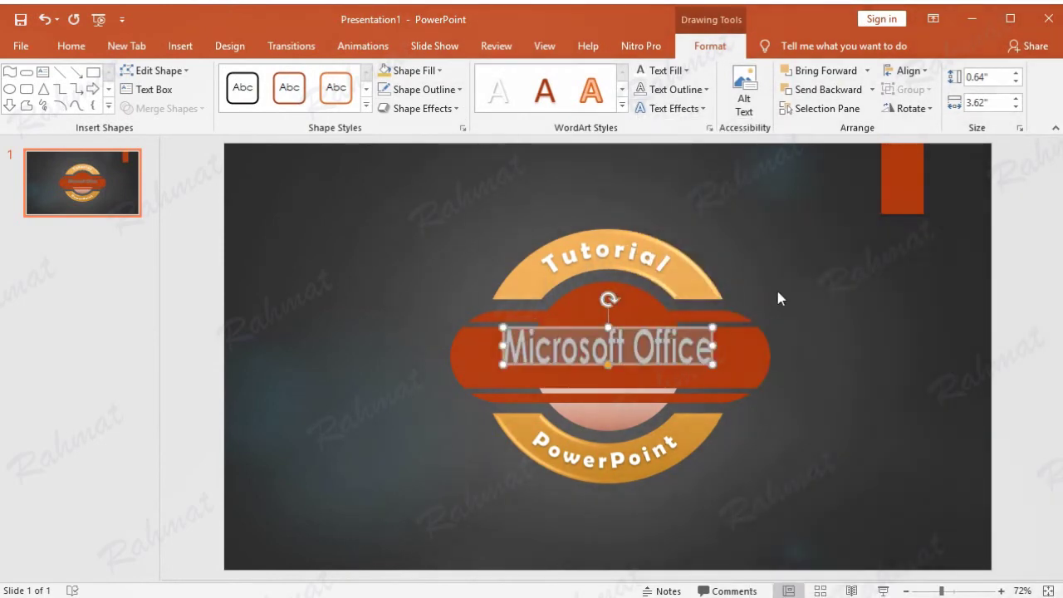
click(664, 71)
click(656, 106)
click(669, 88)
click(690, 237)
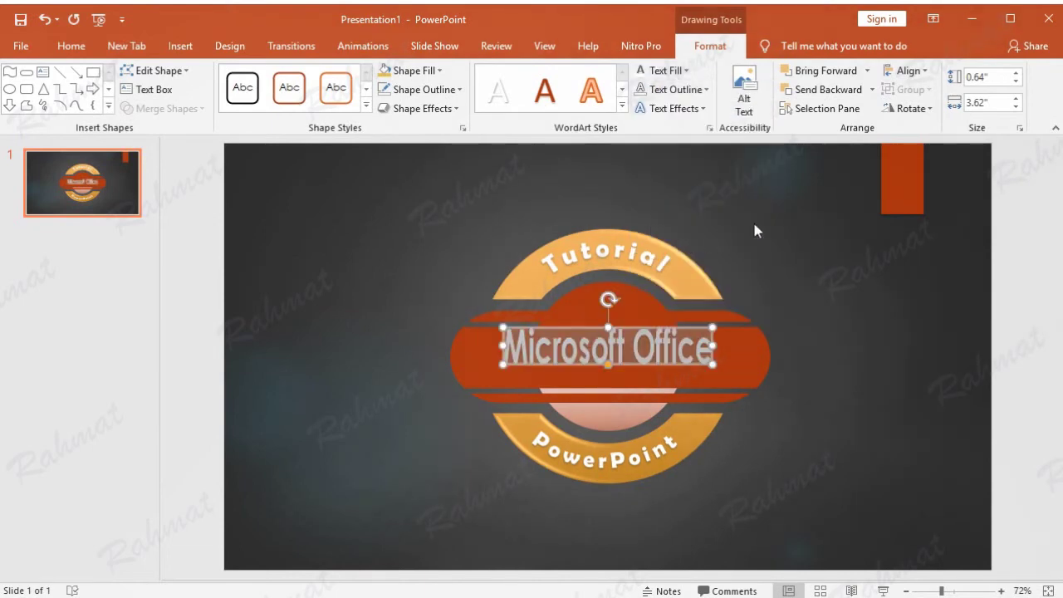
Size the title box to 0.7" by 4.47" and centre it on the red band.
click(997, 78)
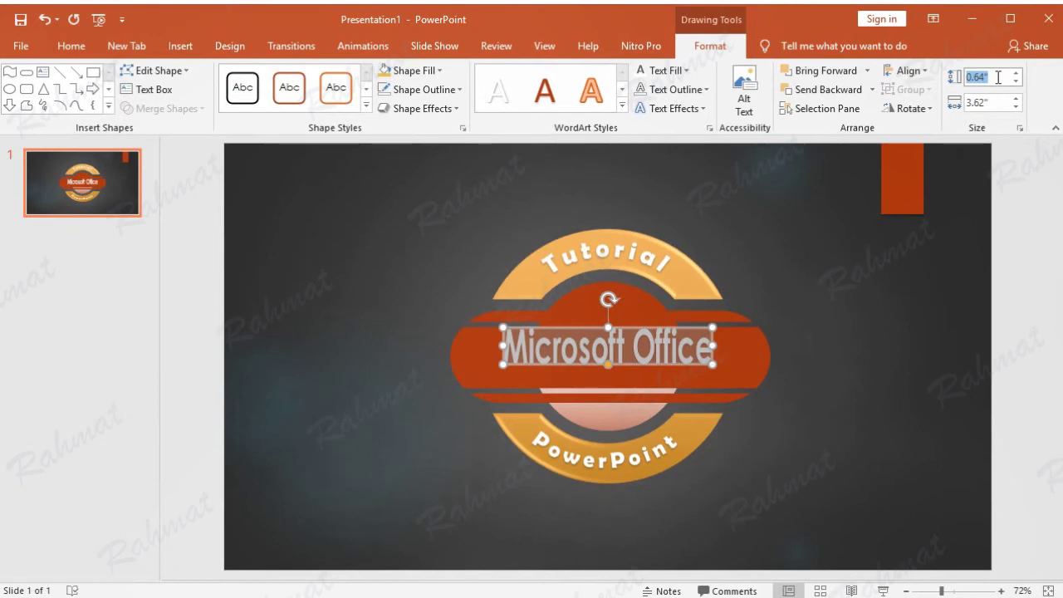
text(0.)
text(7)
key(Tab)
text(4.47)
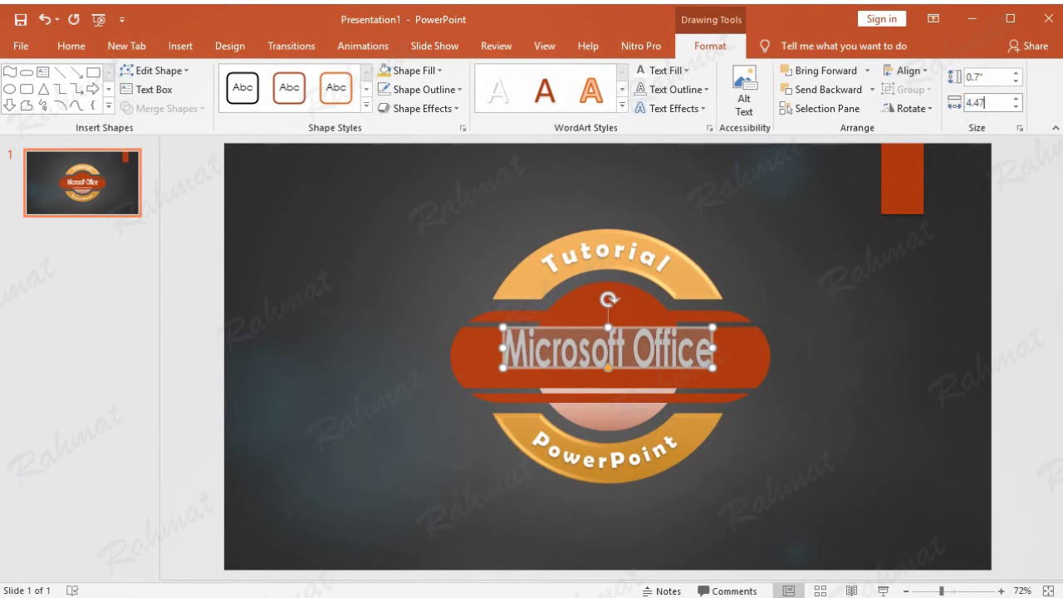
key(Return)
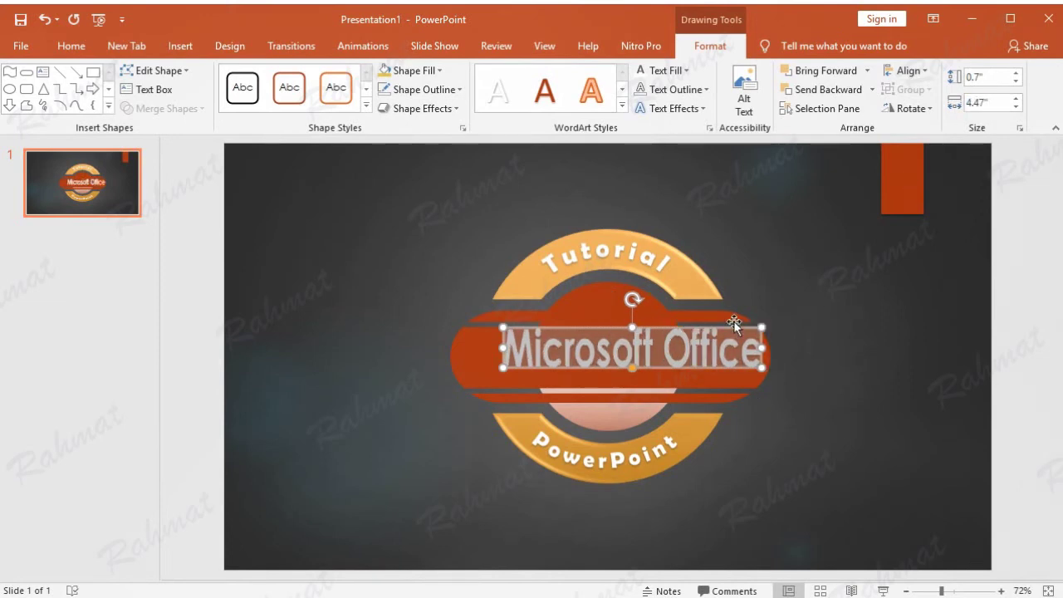
drag(733, 330, 712, 333)
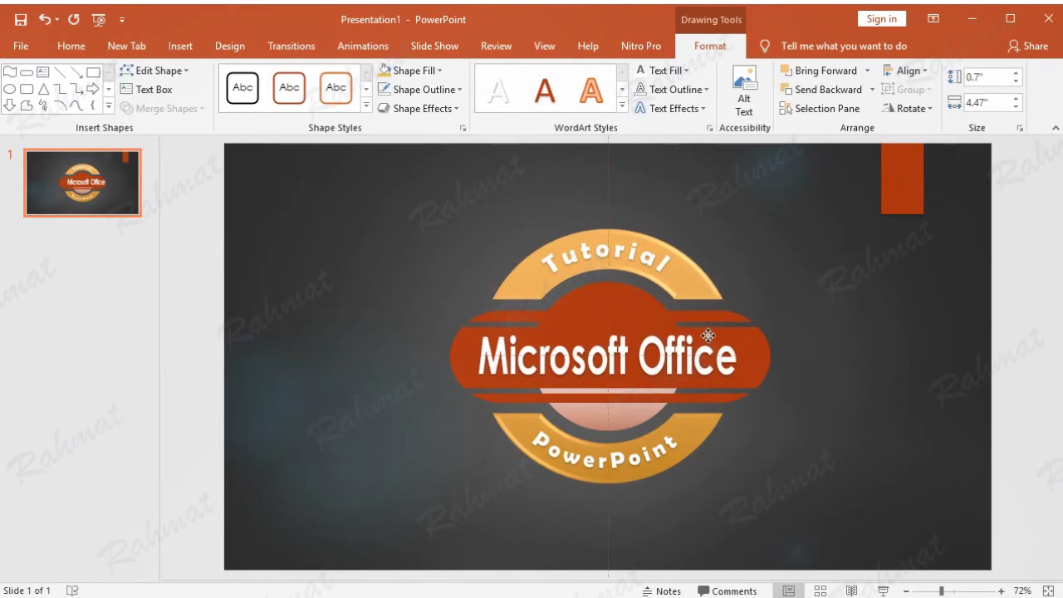
drag(713, 333, 719, 328)
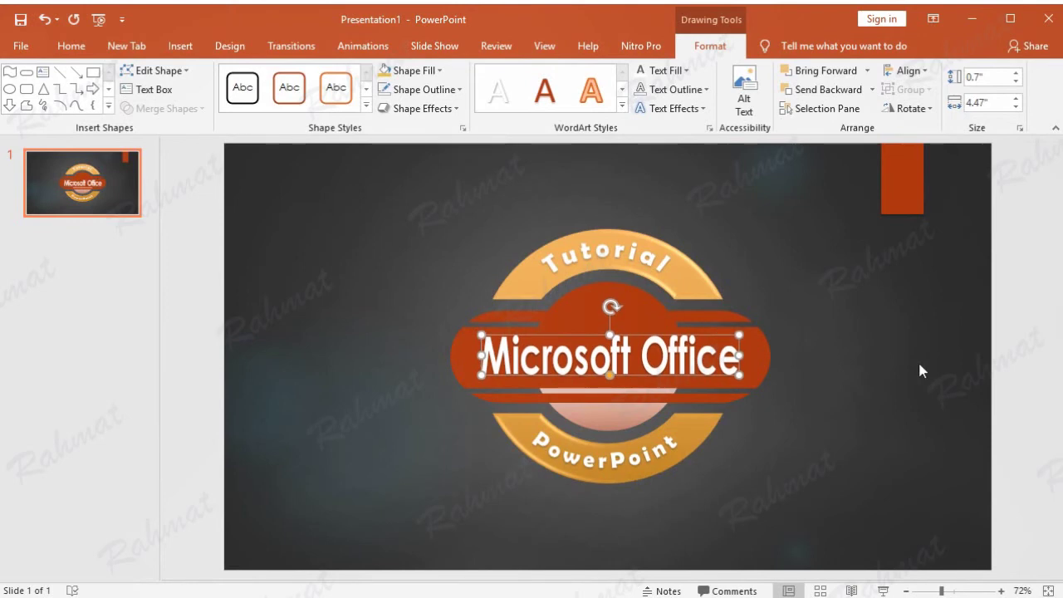
click(1037, 294)
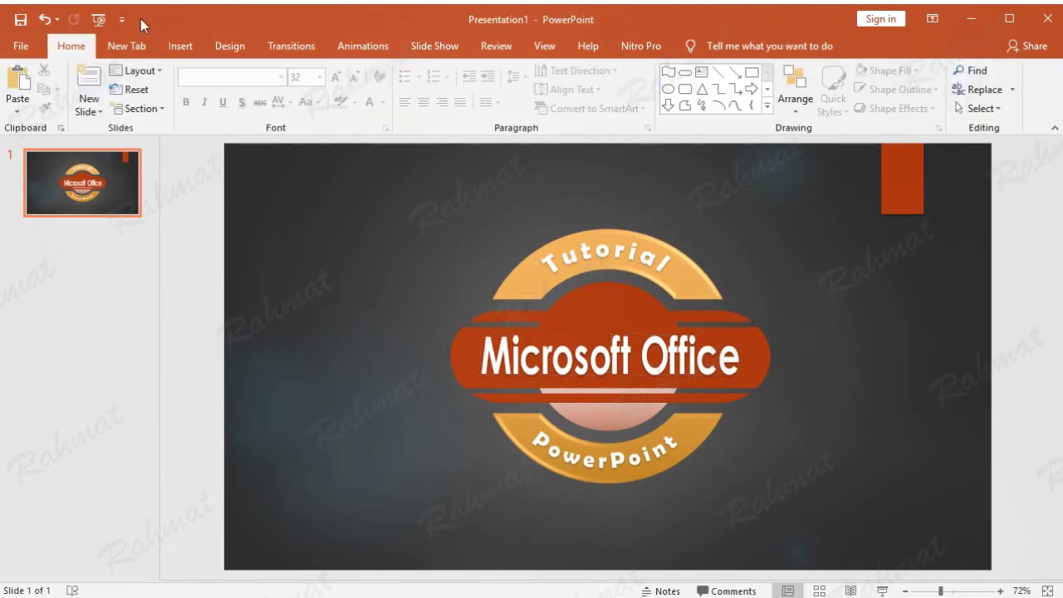
click(180, 46)
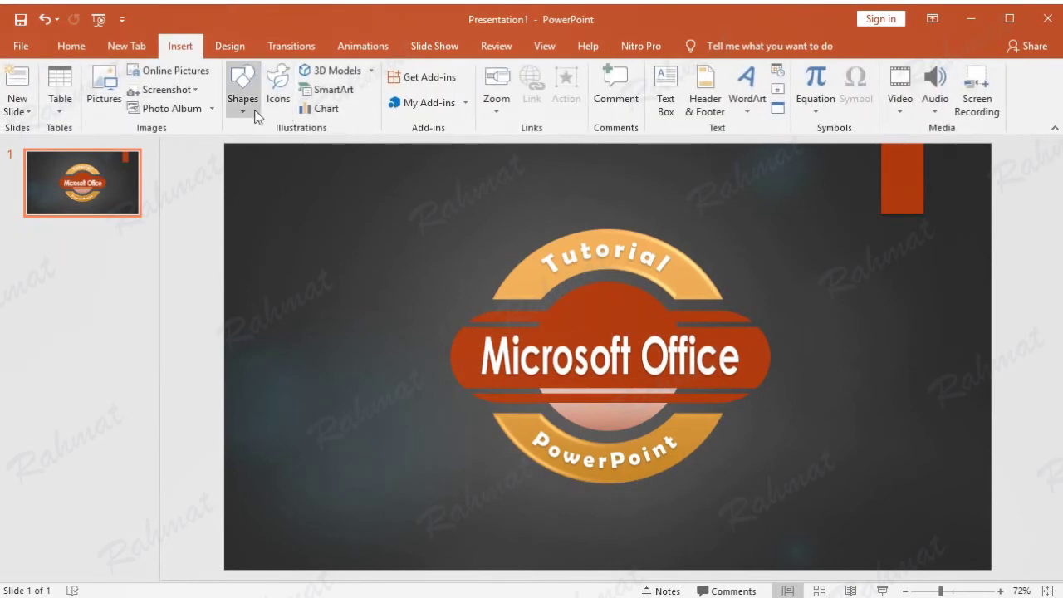
Draw a Wave banner above the badge's upper right and set its width to 0.7".
click(247, 106)
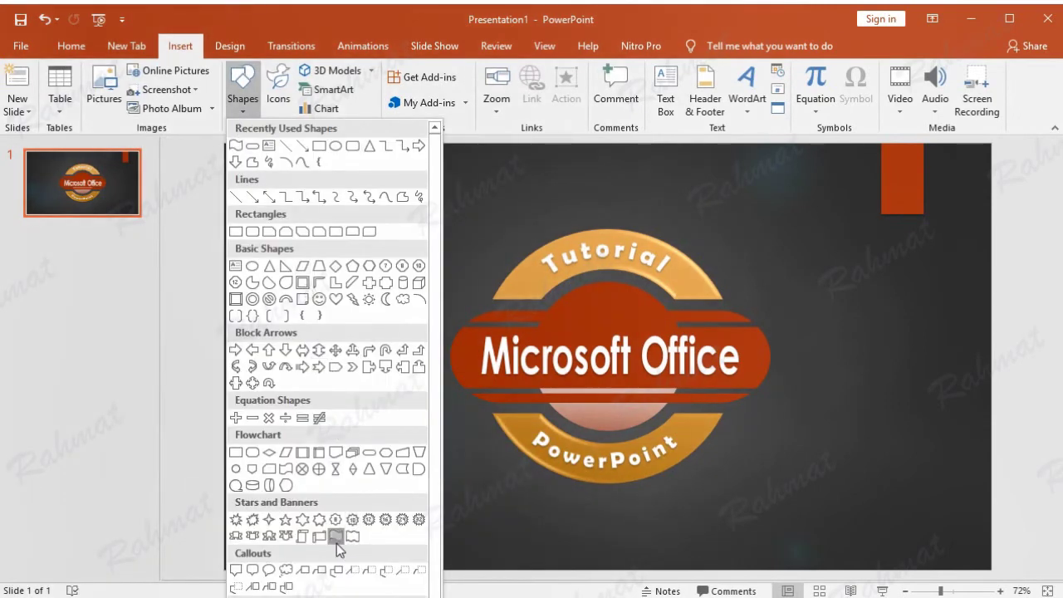
click(336, 537)
drag(723, 249, 773, 283)
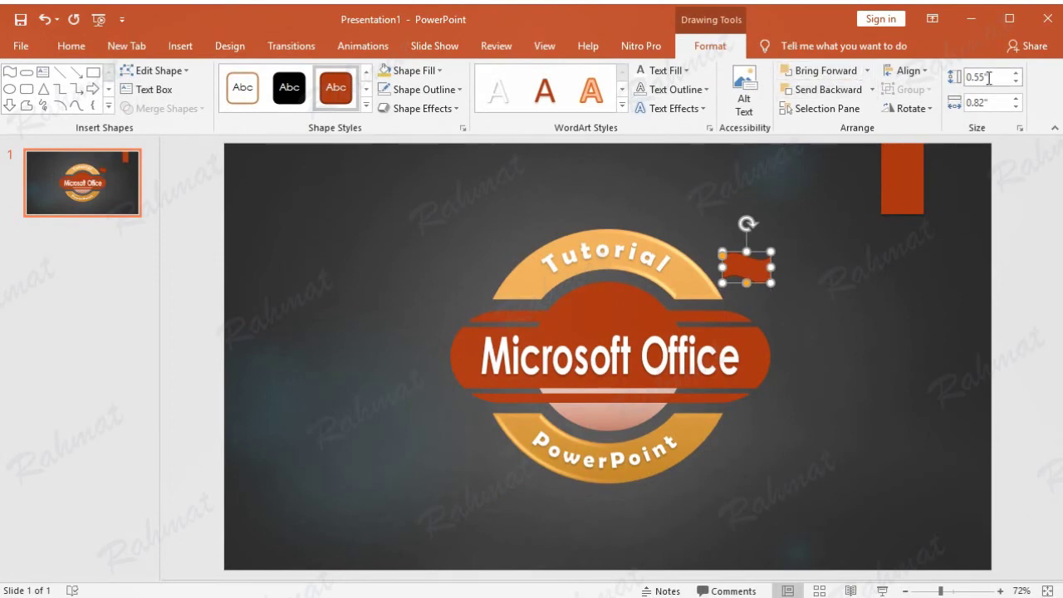
click(995, 103)
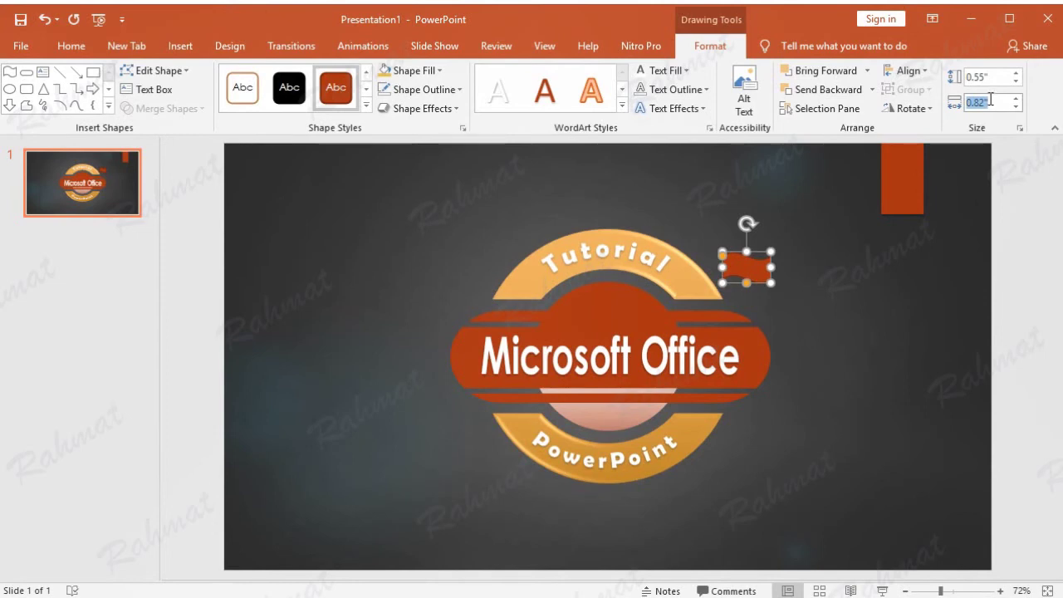
text(0.7)
key(Return)
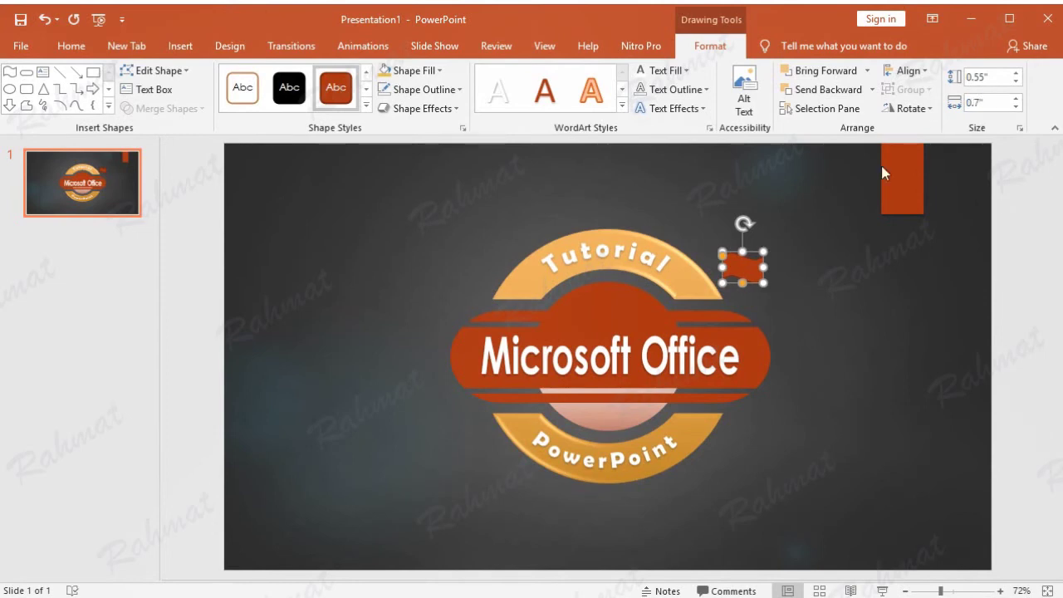
Apply a light peach gradient shape style to the wave banner.
click(366, 105)
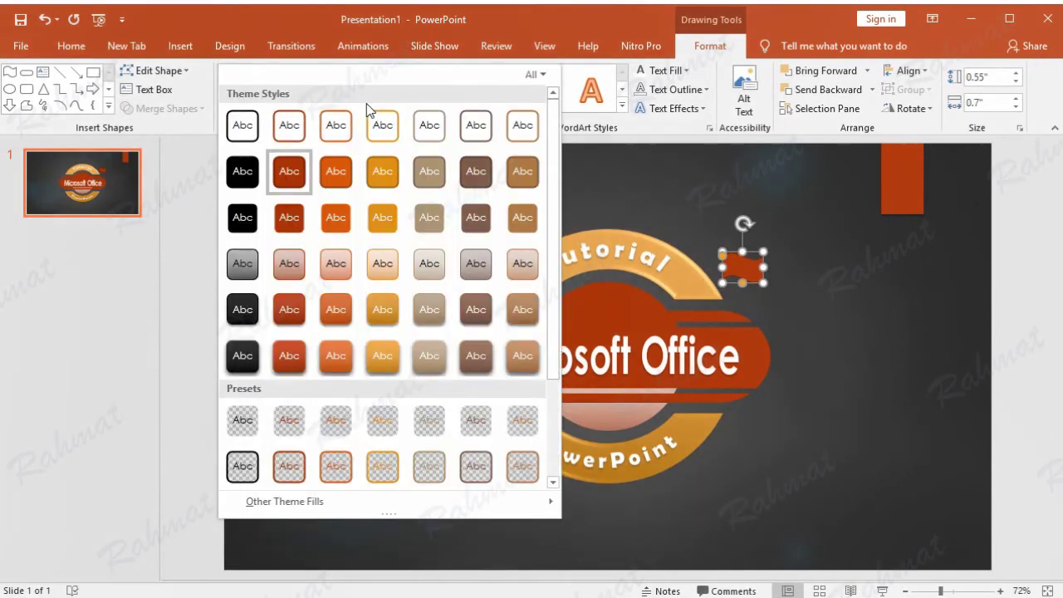
click(385, 264)
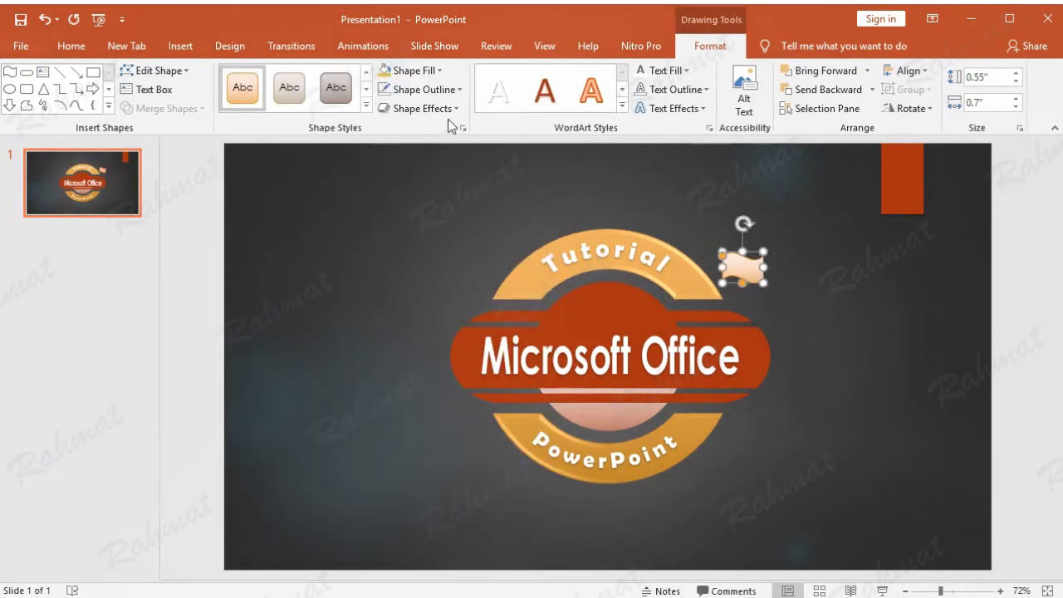
click(366, 105)
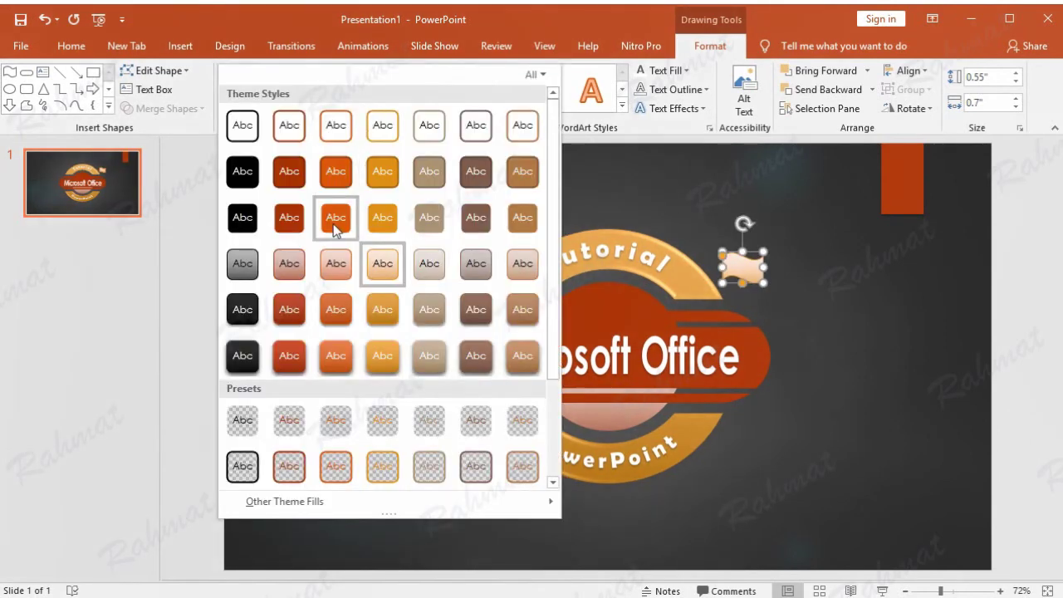
click(339, 266)
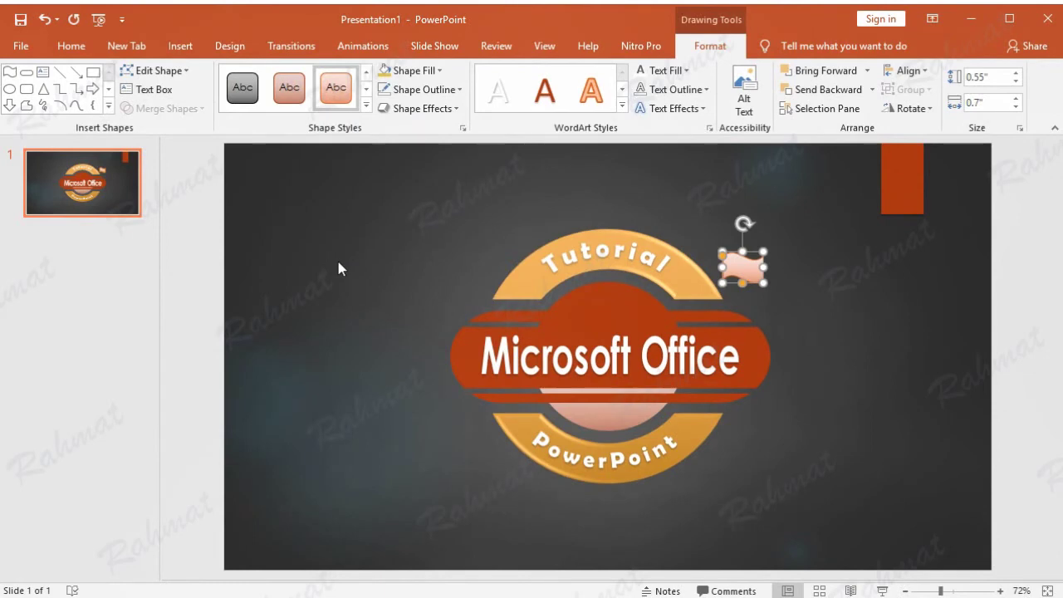
Give the banner an Oblique 3-D rotation and a 12 pt depth.
click(417, 108)
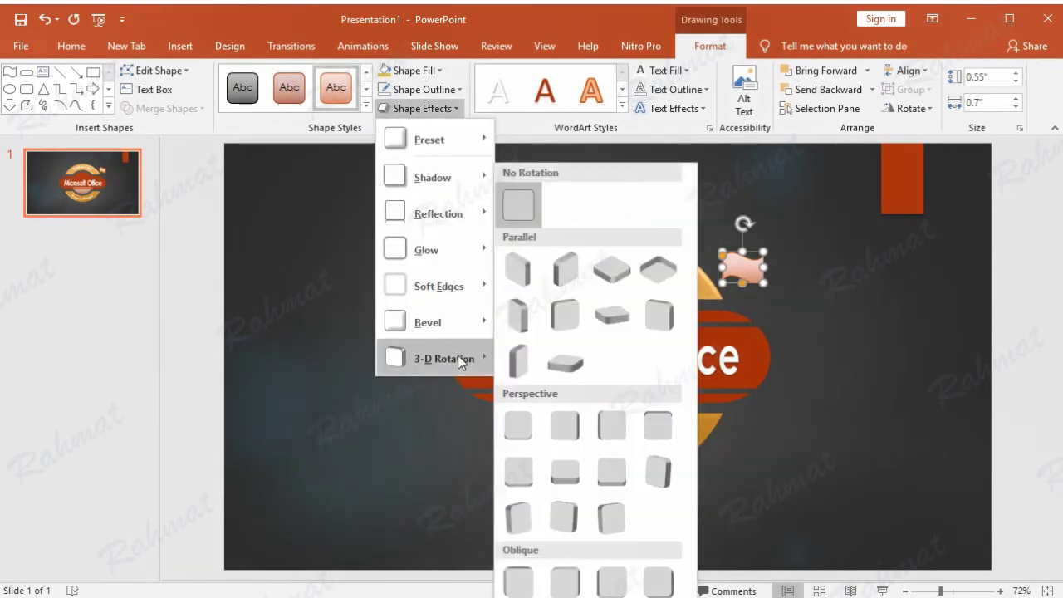
click(607, 571)
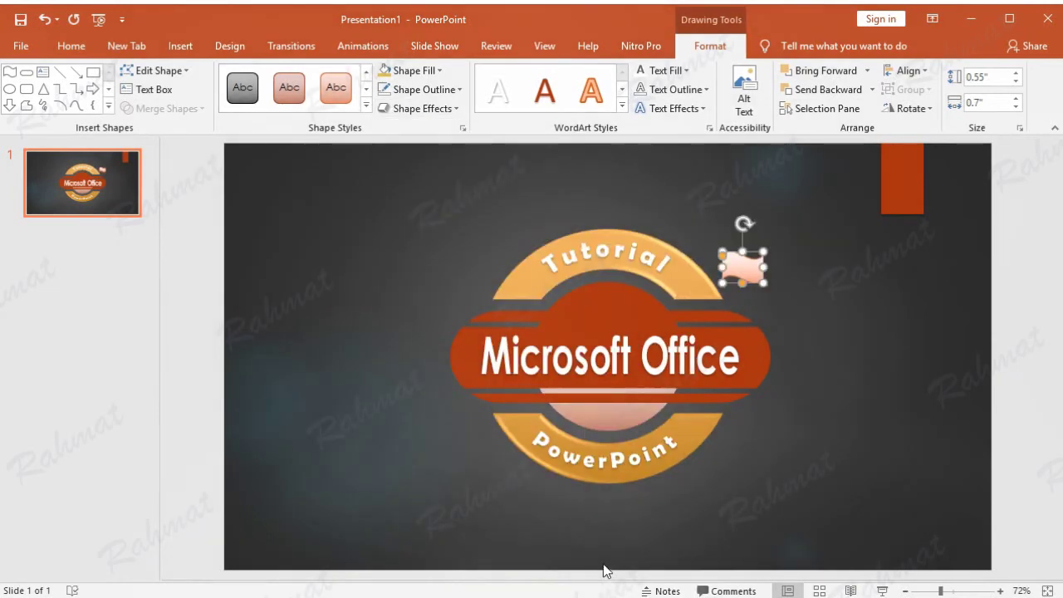
click(442, 114)
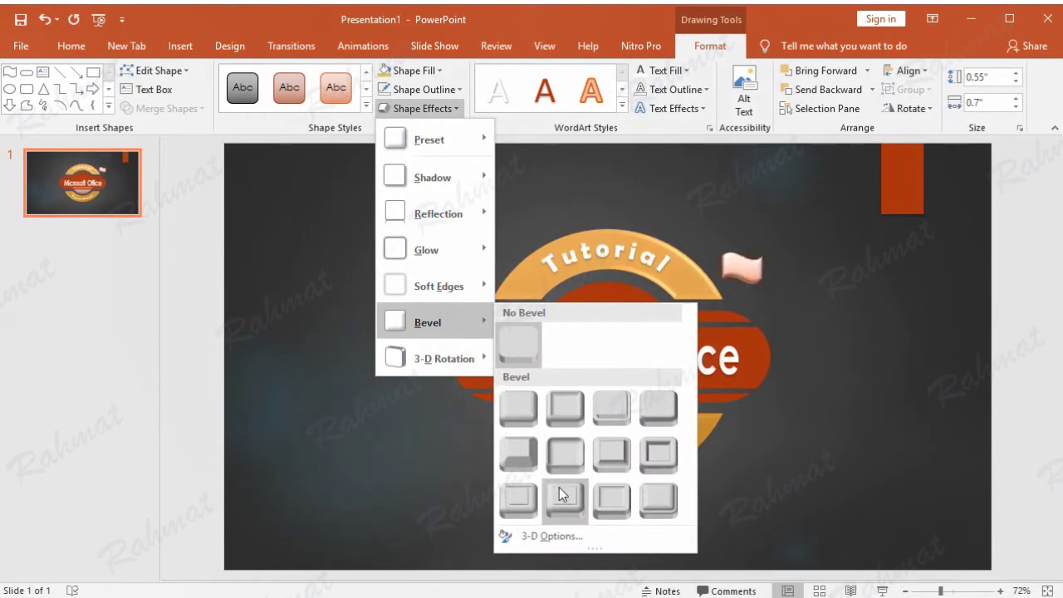
click(565, 536)
click(893, 379)
click(890, 437)
click(987, 497)
text(12)
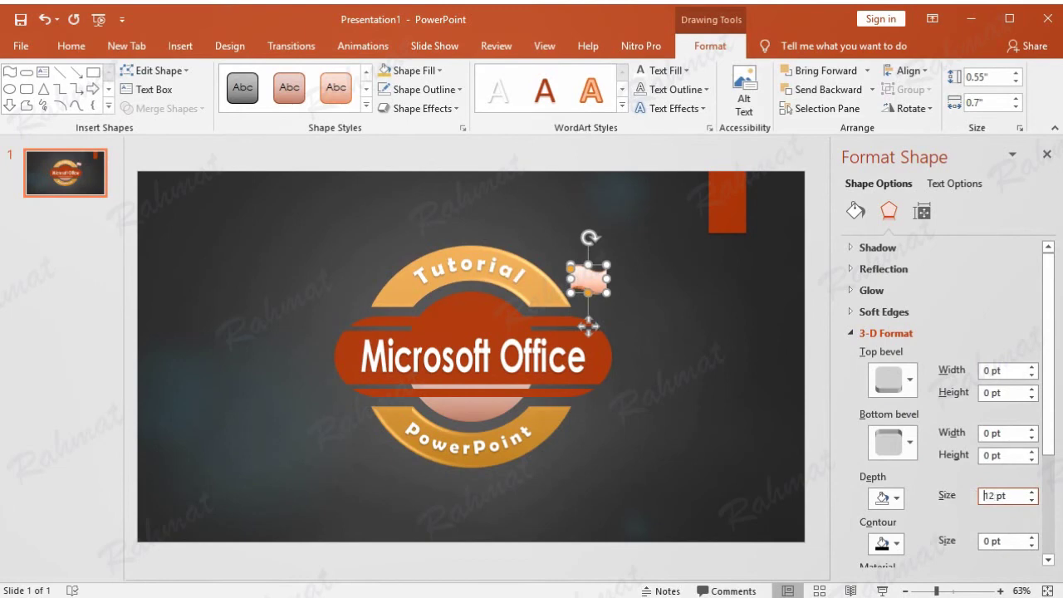
Move the wave banner onto the red band and paste a duplicate beside it.
drag(594, 279, 495, 312)
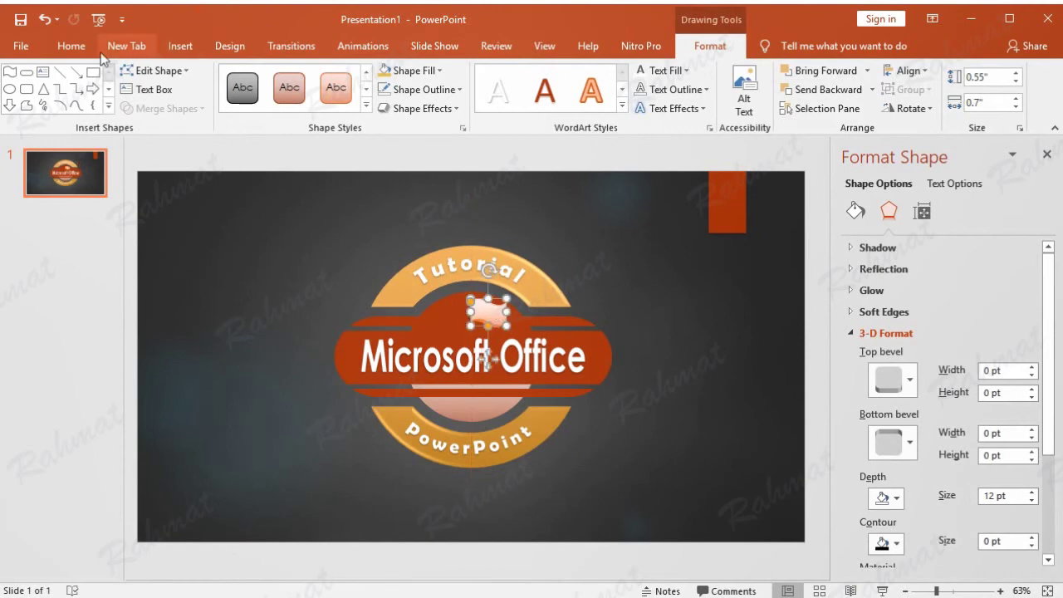
click(72, 47)
click(17, 83)
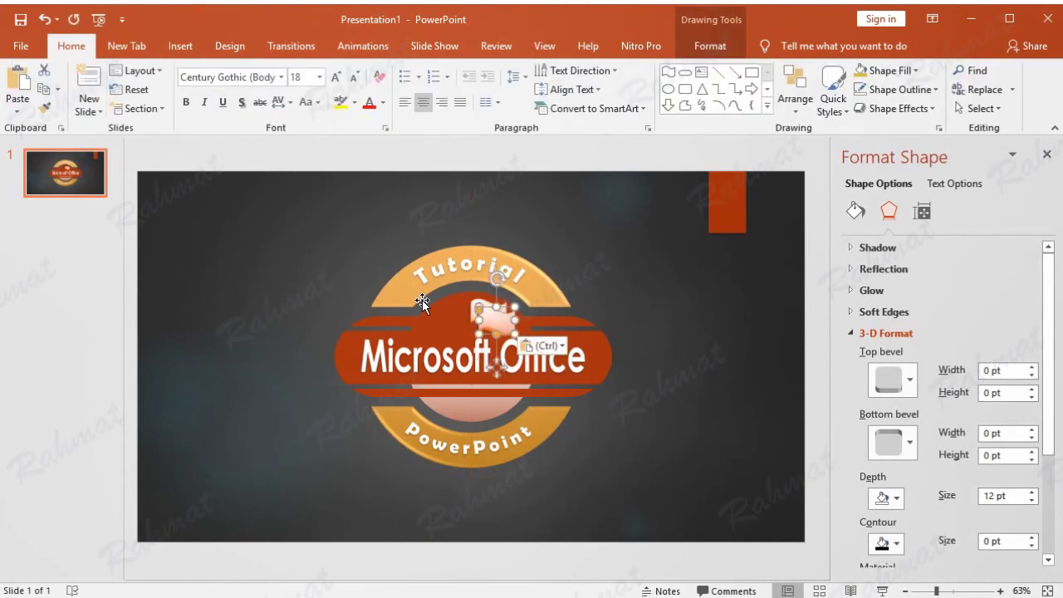
mouse_move(473, 320)
mouse_down()
mouse_move(383, 316)
mouse_move(421, 310)
mouse_up()
click(488, 312)
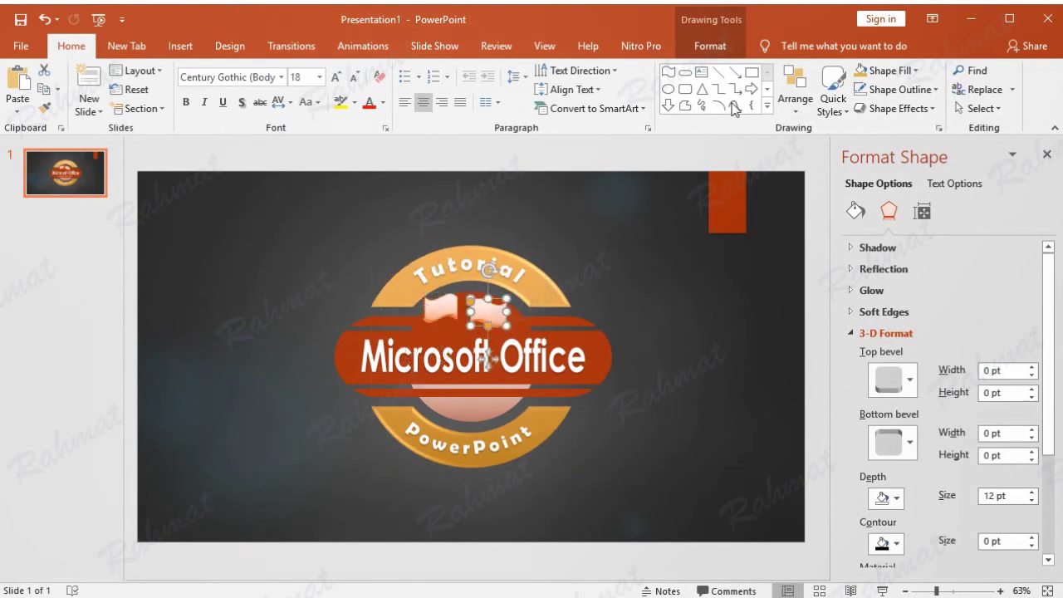
Set the left banner copy's width to 0.7" and place it against the original.
click(719, 47)
text(0.7")
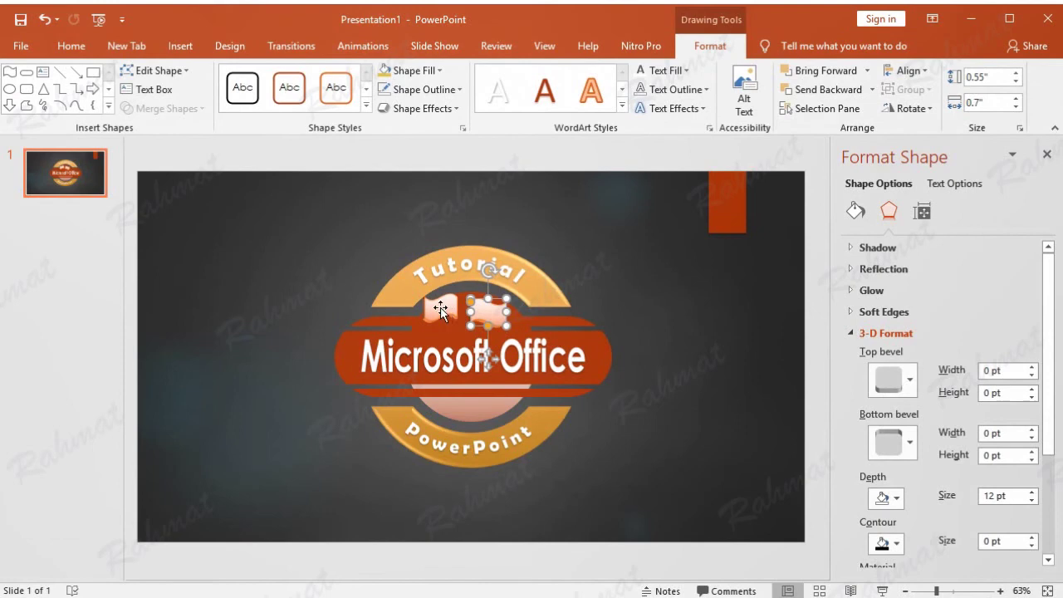
click(440, 309)
click(981, 102)
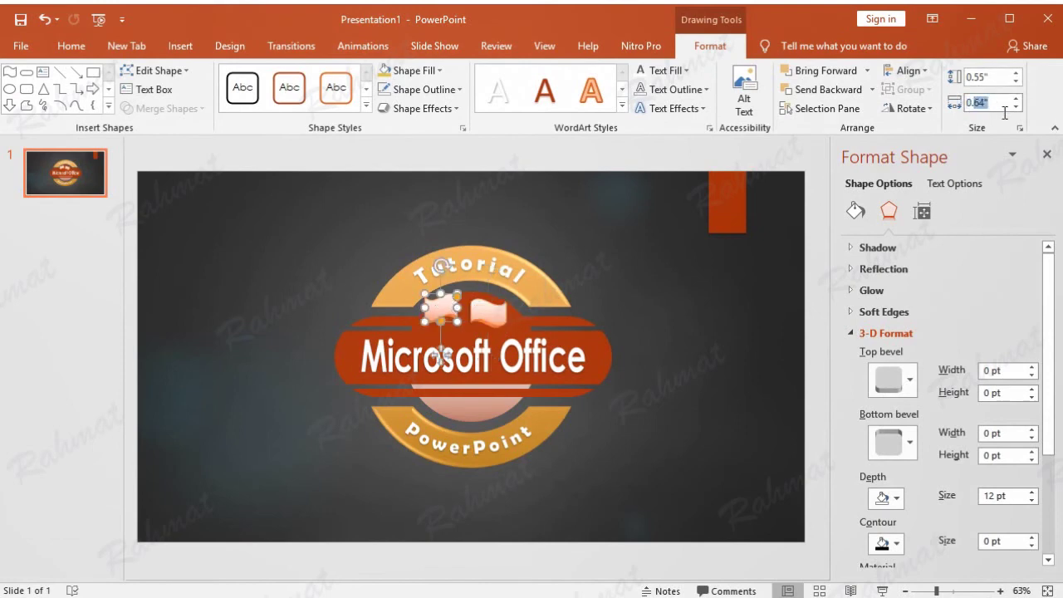
text(0.7)
key(Return)
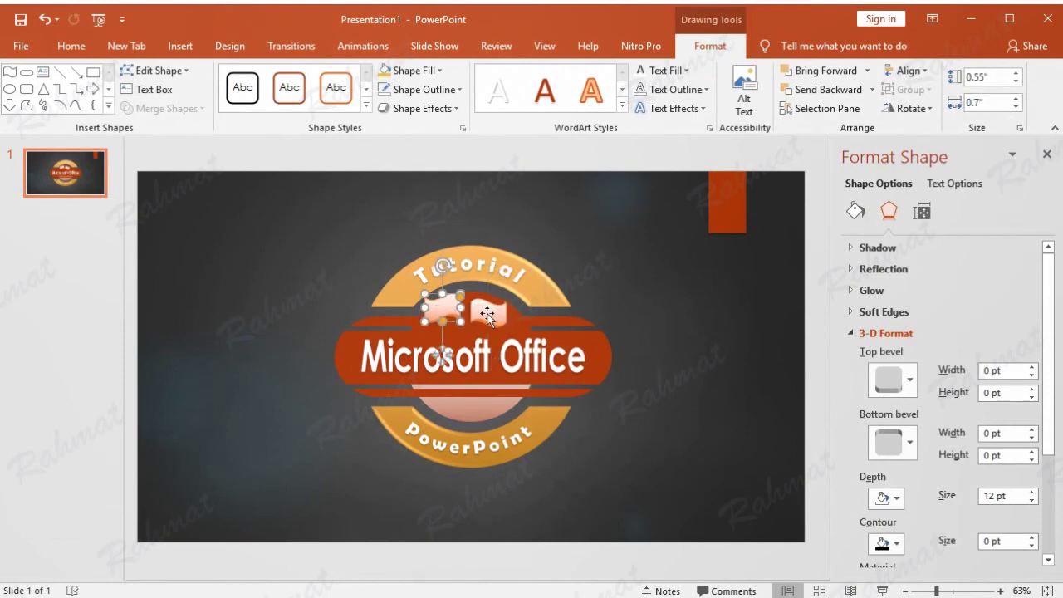
drag(446, 310, 455, 310)
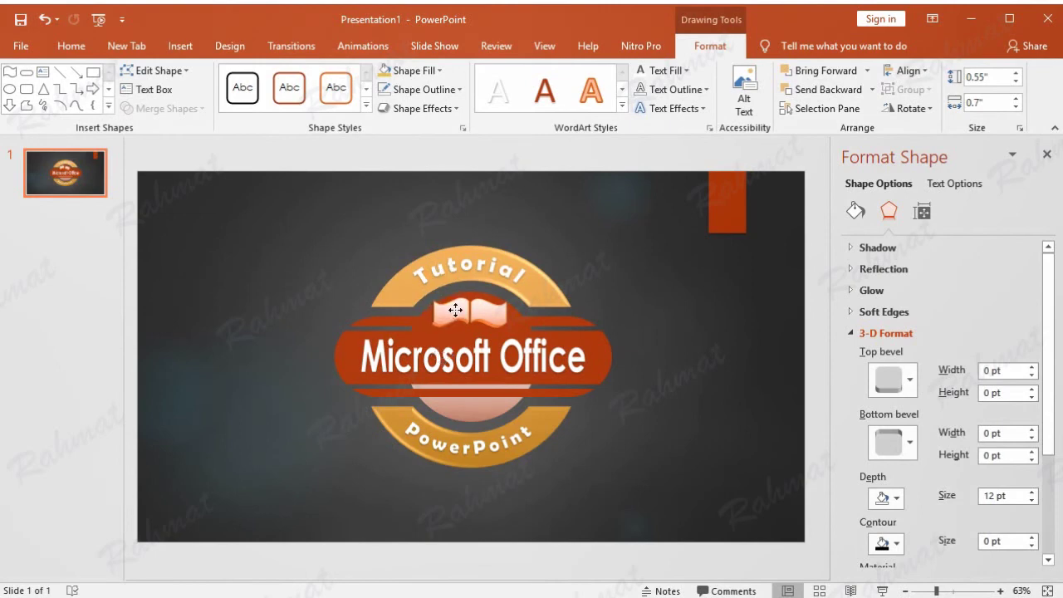
click(764, 263)
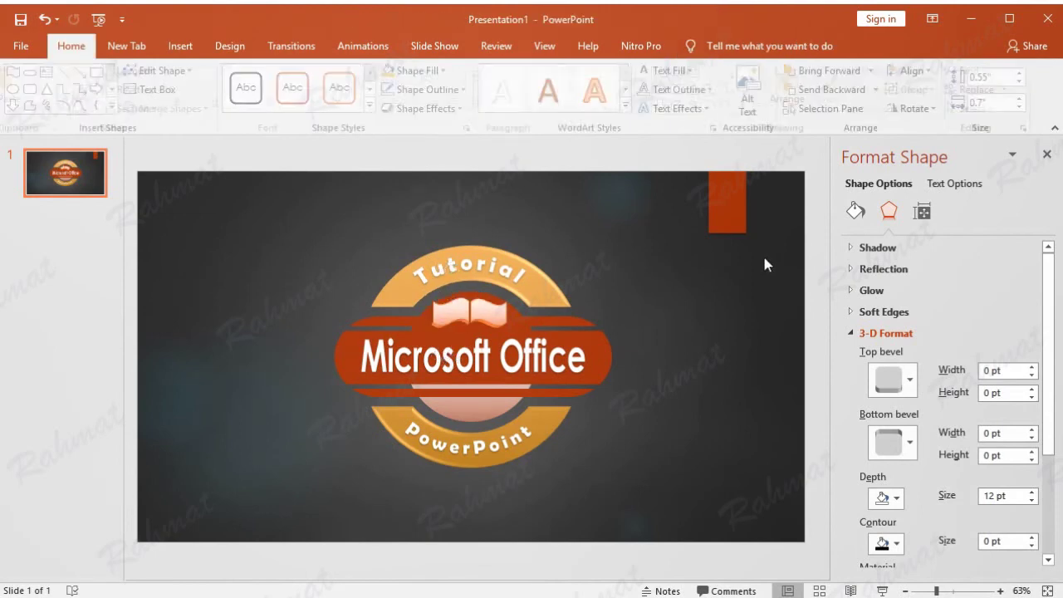
Nudge both banners together into position above 'Microsoft Office'.
click(463, 311)
shift+click(502, 314)
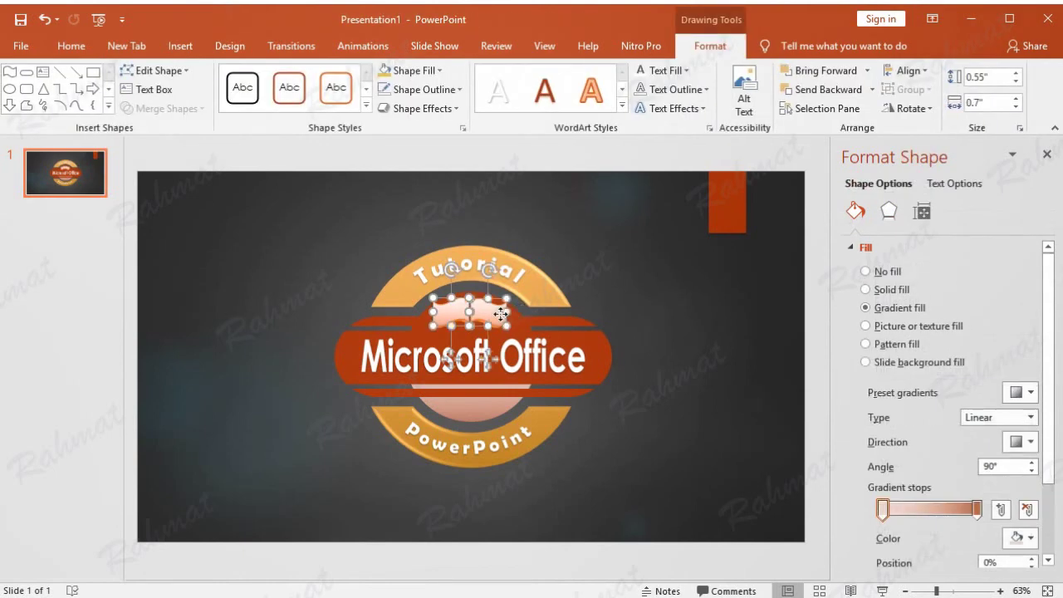
drag(501, 314, 502, 303)
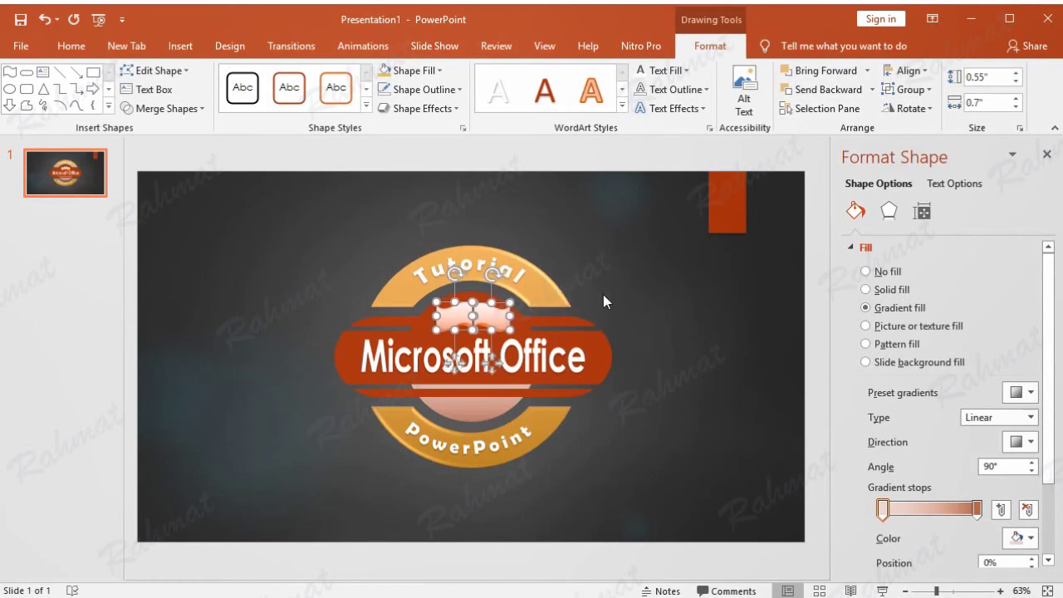
click(715, 279)
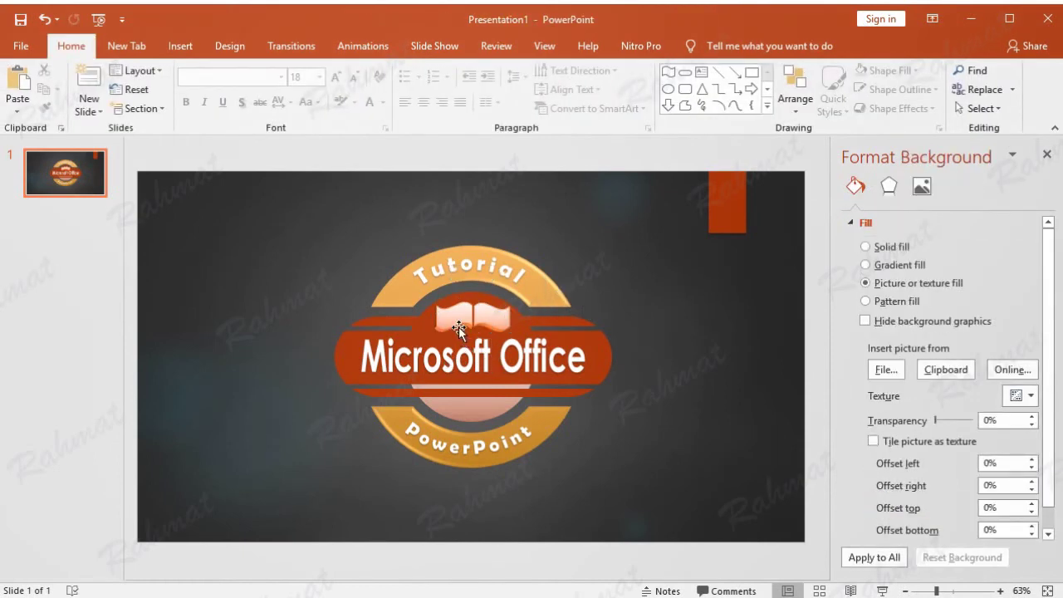
click(472, 307)
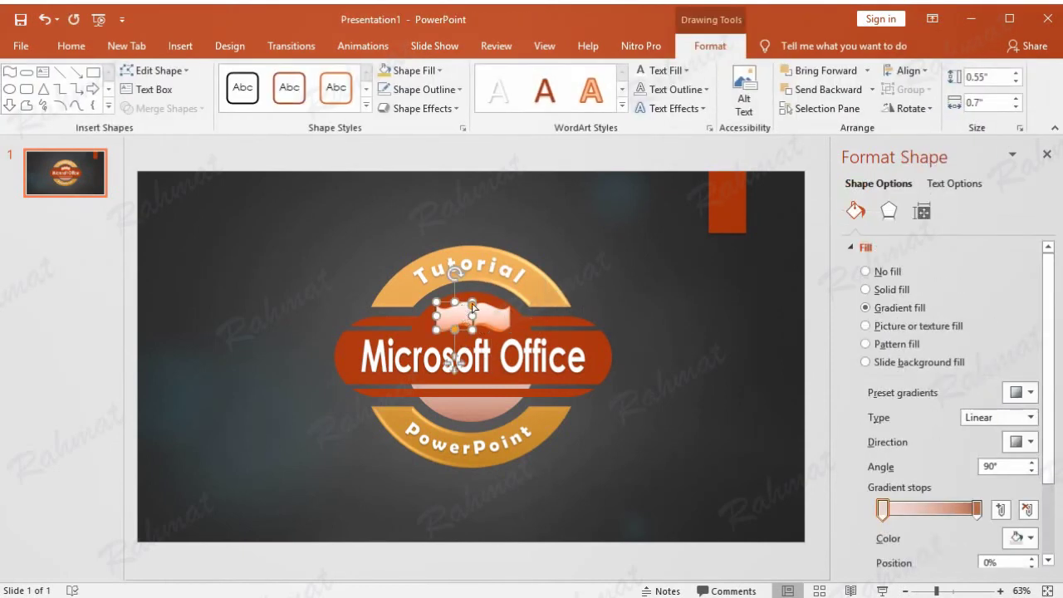
click(720, 309)
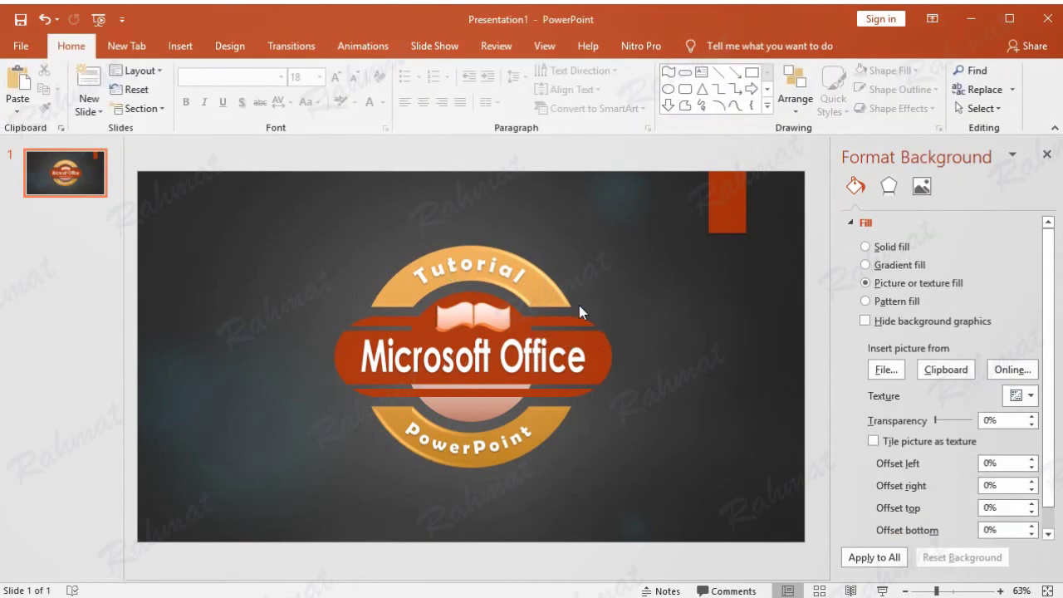
Group all badge pieces into one object, close the formatting pane and show Design.
drag(228, 185, 723, 513)
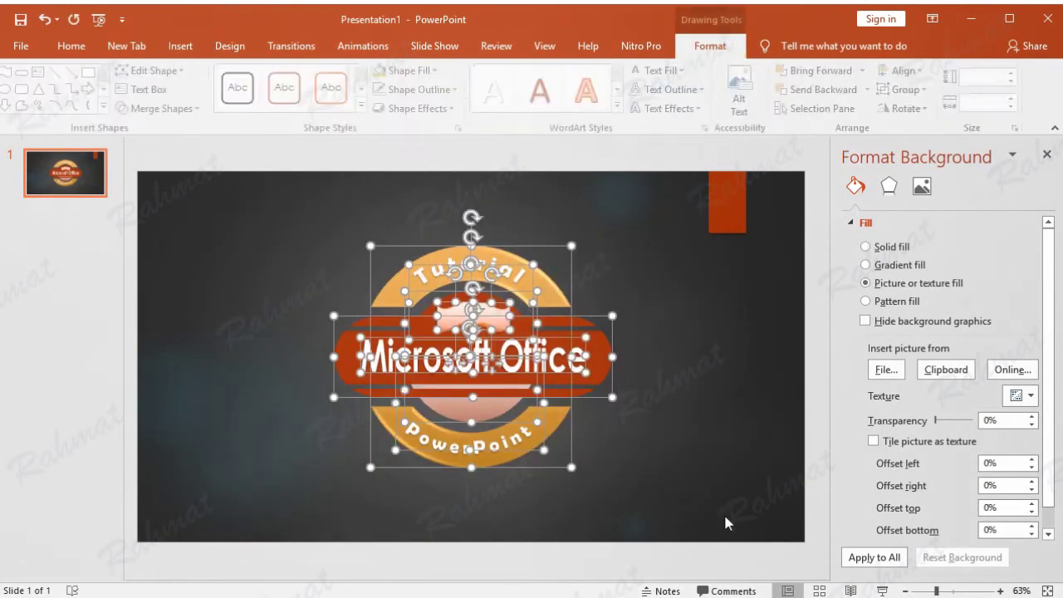
right_click(571, 245)
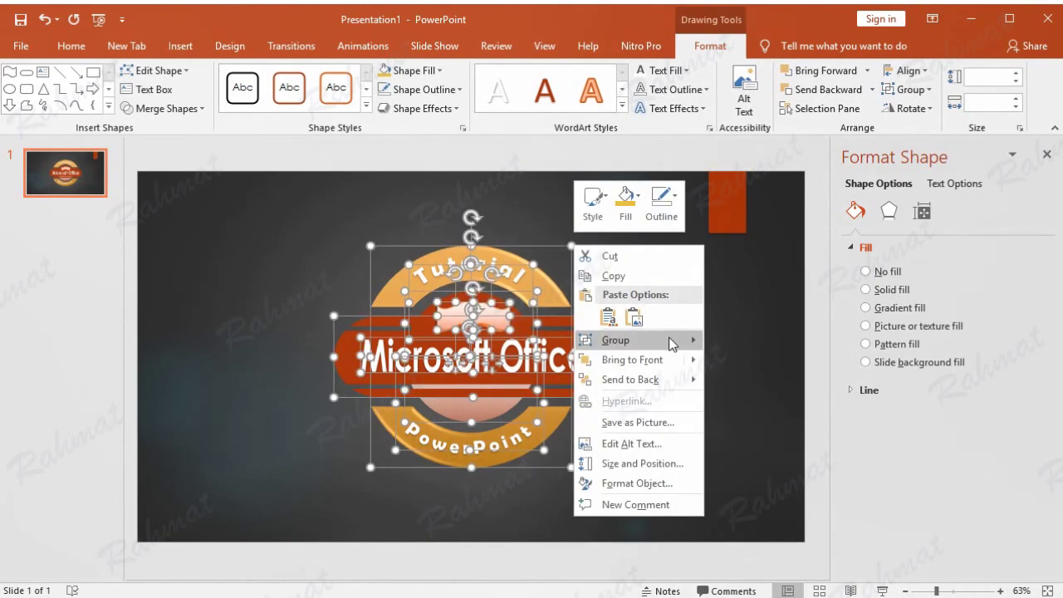
click(741, 342)
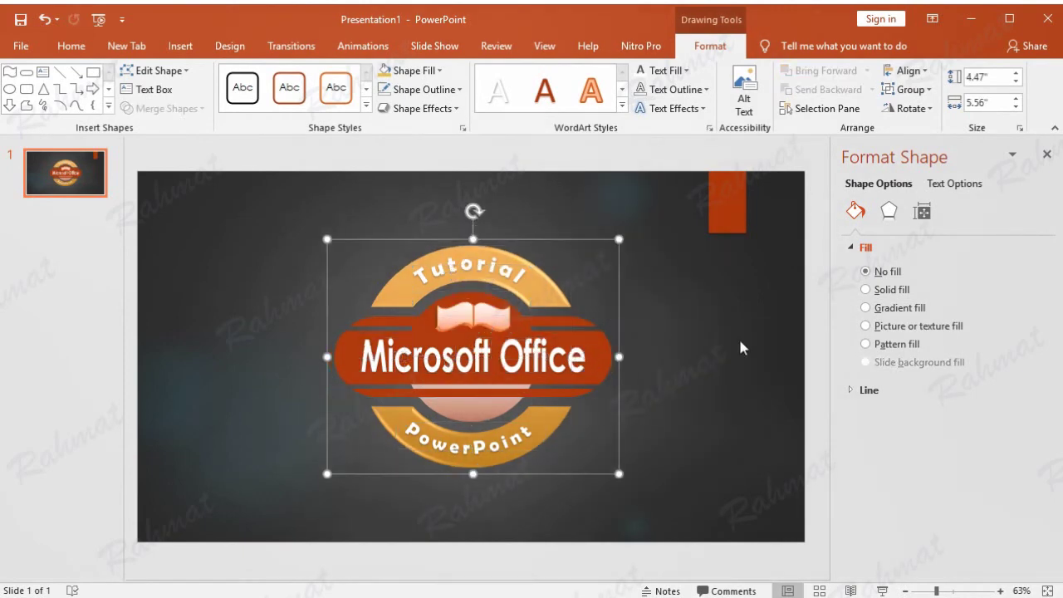
click(1047, 156)
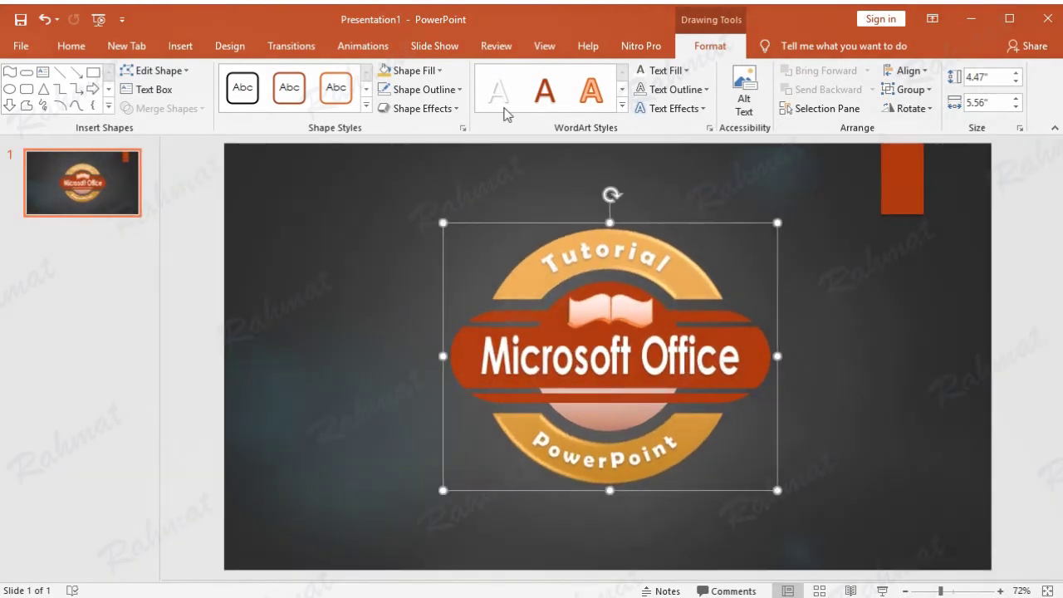
click(230, 47)
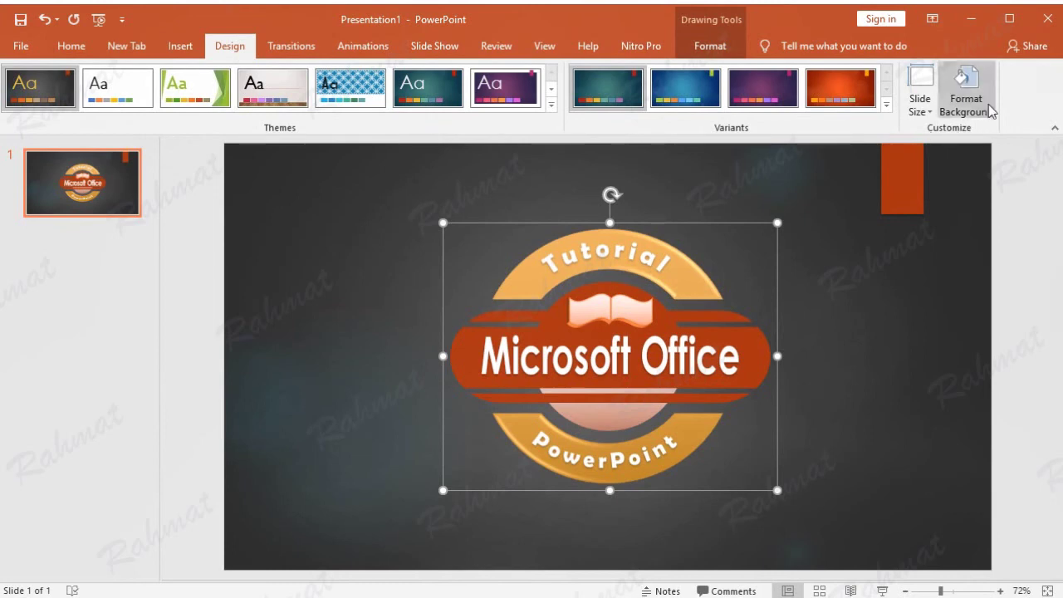
Set the slide background picture's transparency to 100% and select the badge group.
click(965, 91)
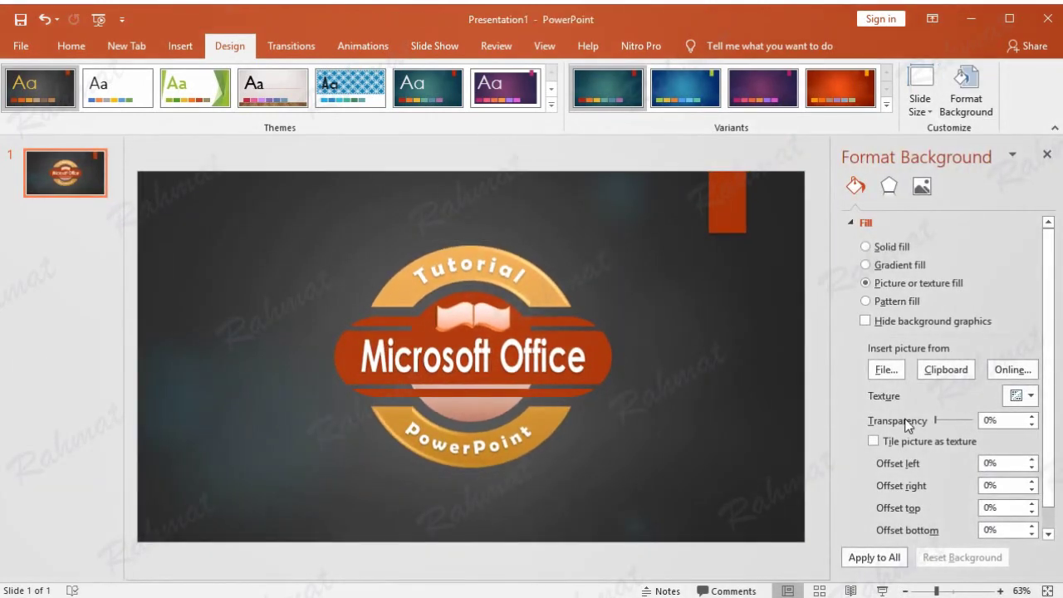
drag(936, 421, 989, 427)
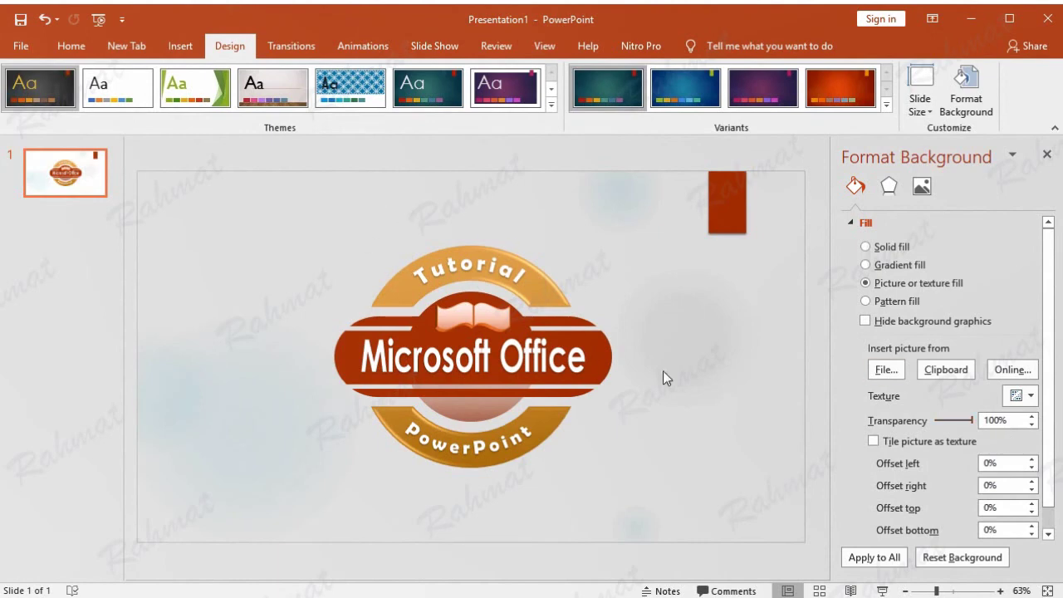
click(550, 295)
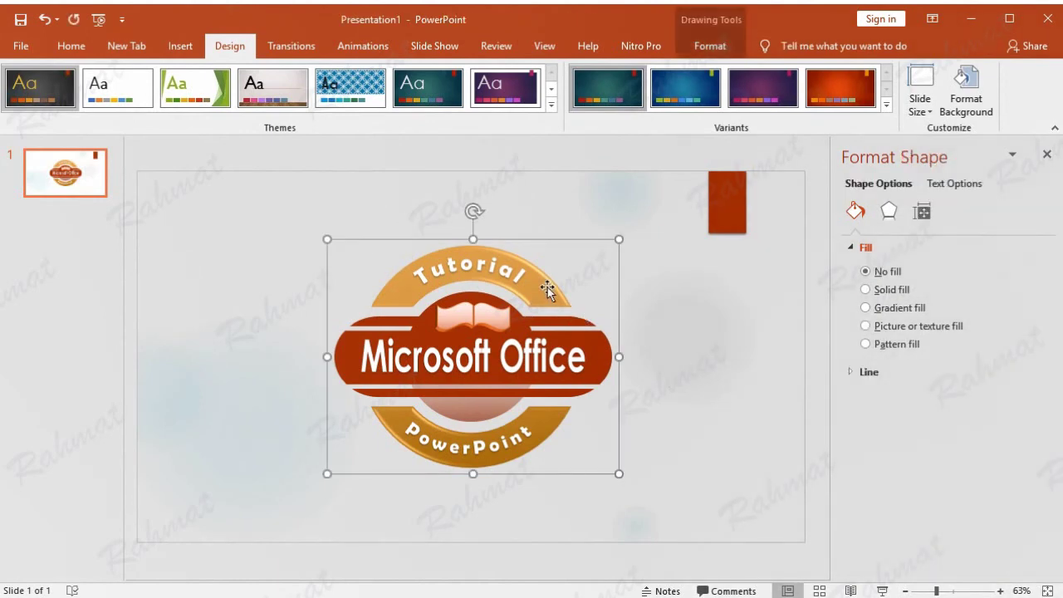
Save the badge group as a PNG image named 'Picture2' in the data8 folder.
drag(548, 289, 553, 305)
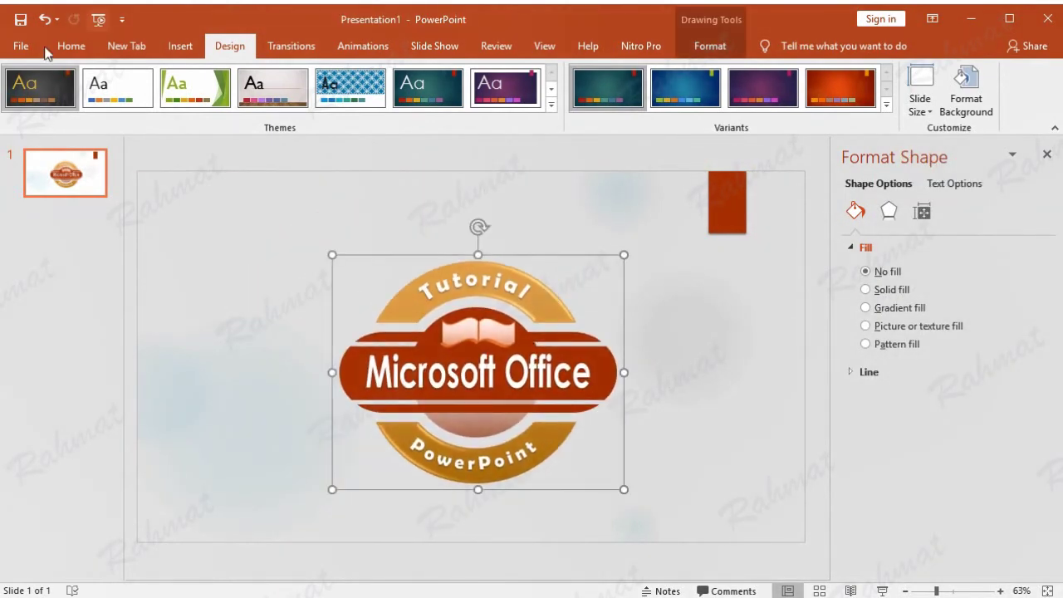
click(44, 19)
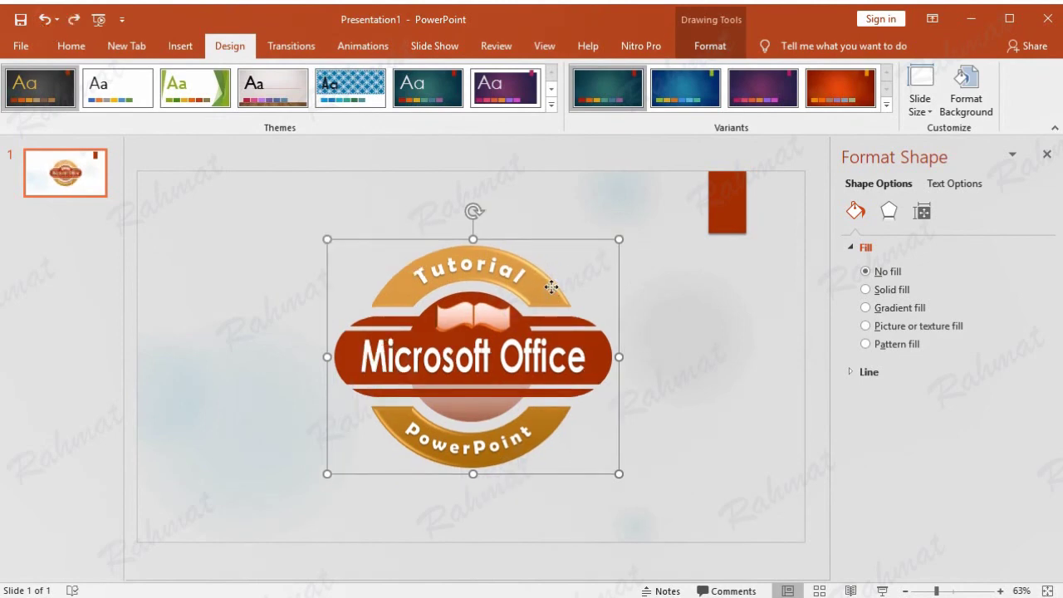
right_click(552, 287)
click(647, 469)
drag(309, 23, 332, 70)
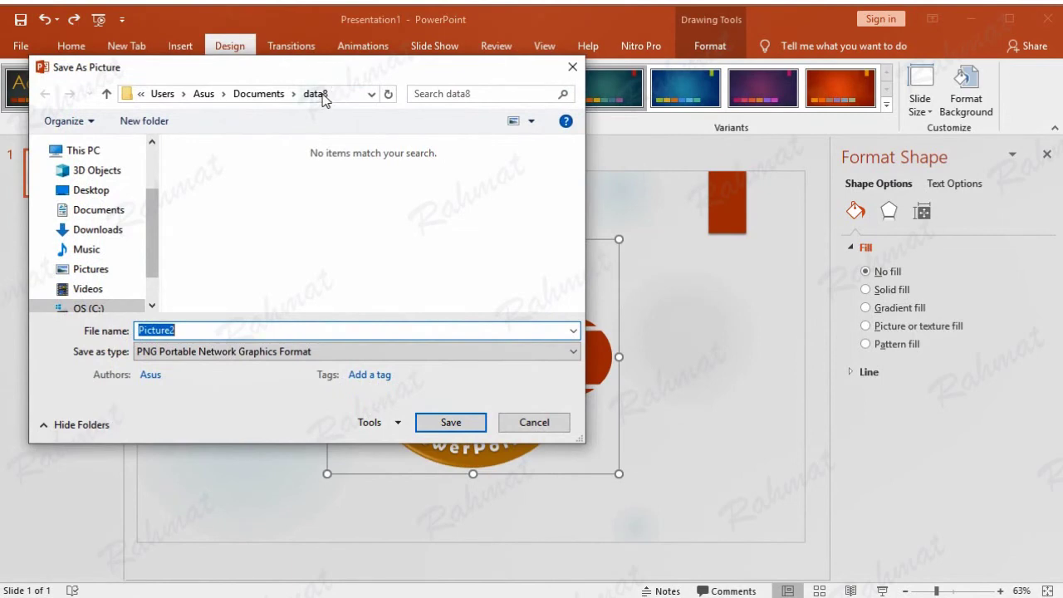
click(196, 357)
click(184, 388)
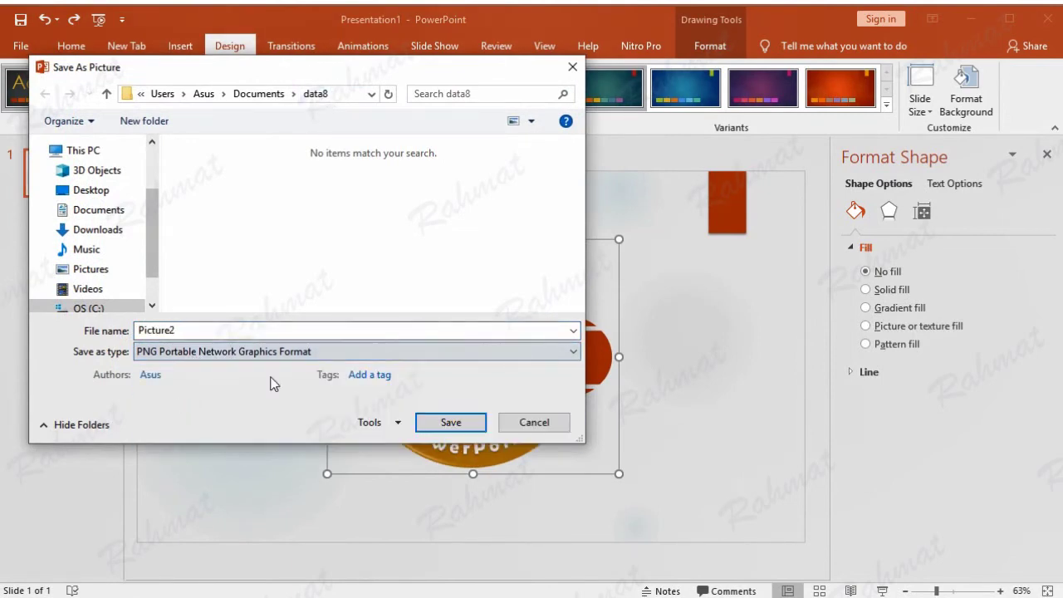
click(450, 422)
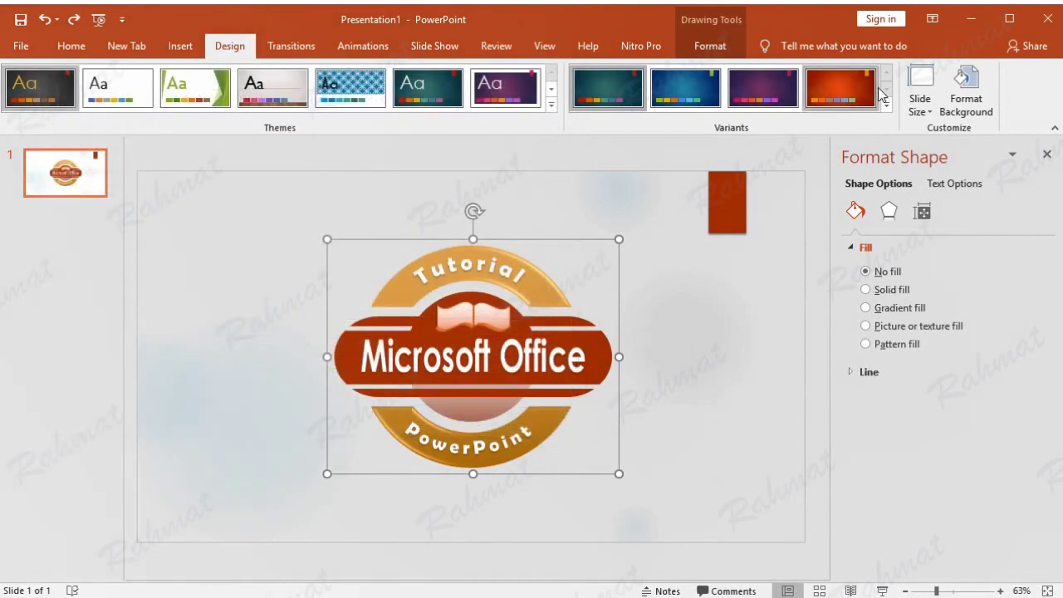
Switch to the blank Word document and make the page landscape.
click(969, 20)
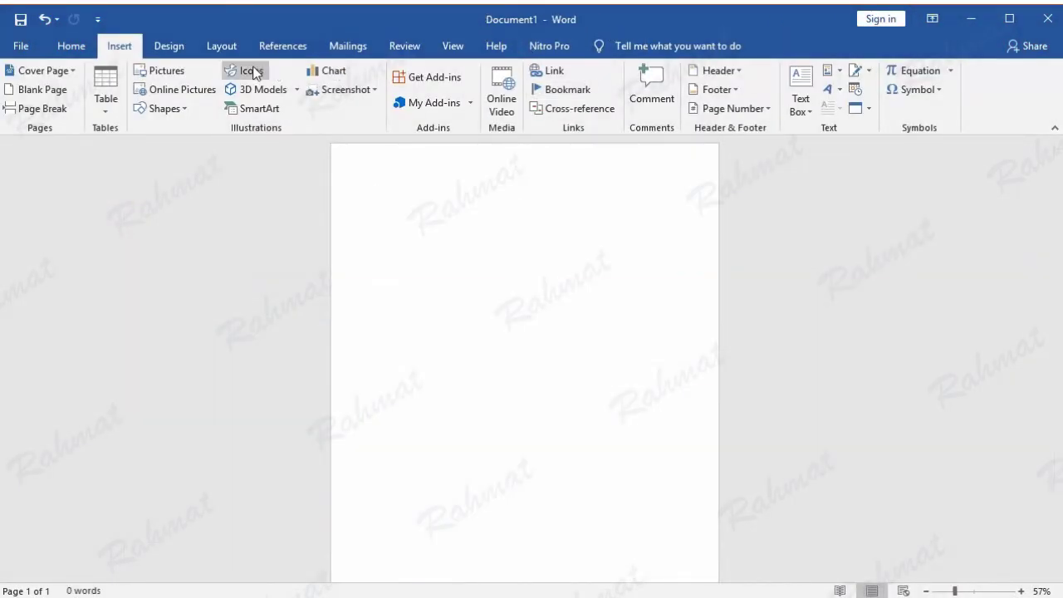
click(217, 47)
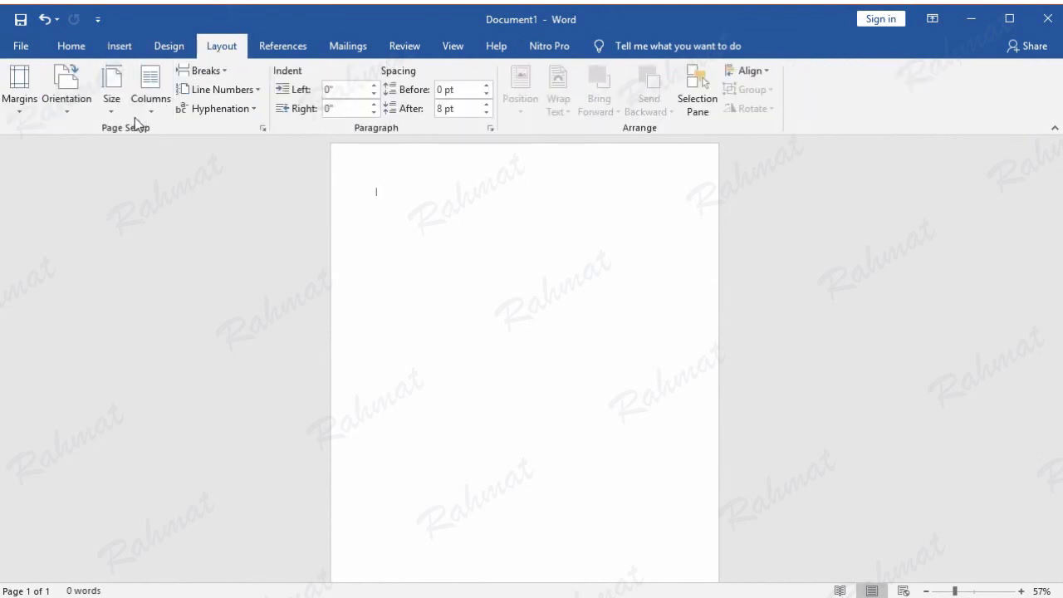
click(112, 104)
click(179, 332)
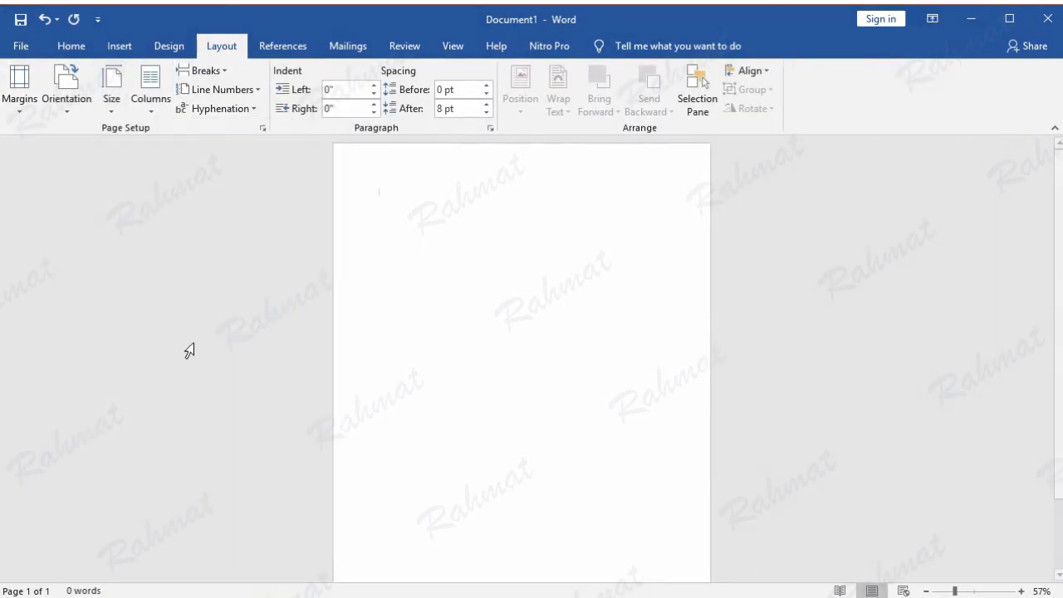
click(62, 107)
click(105, 163)
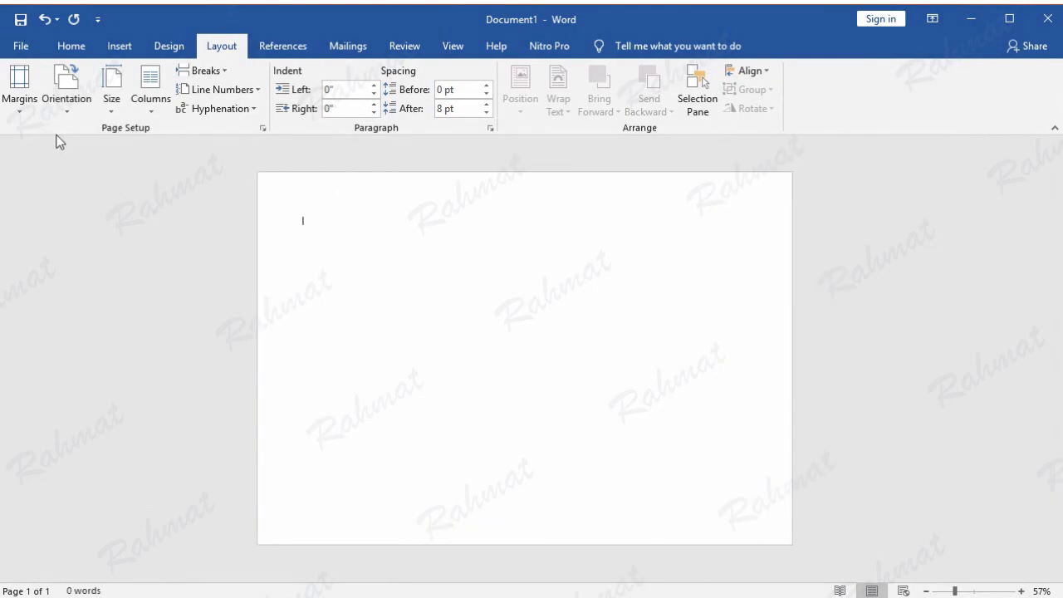
Insert the saved badge picture, set it In Front of Text, and centre it on the page.
click(120, 47)
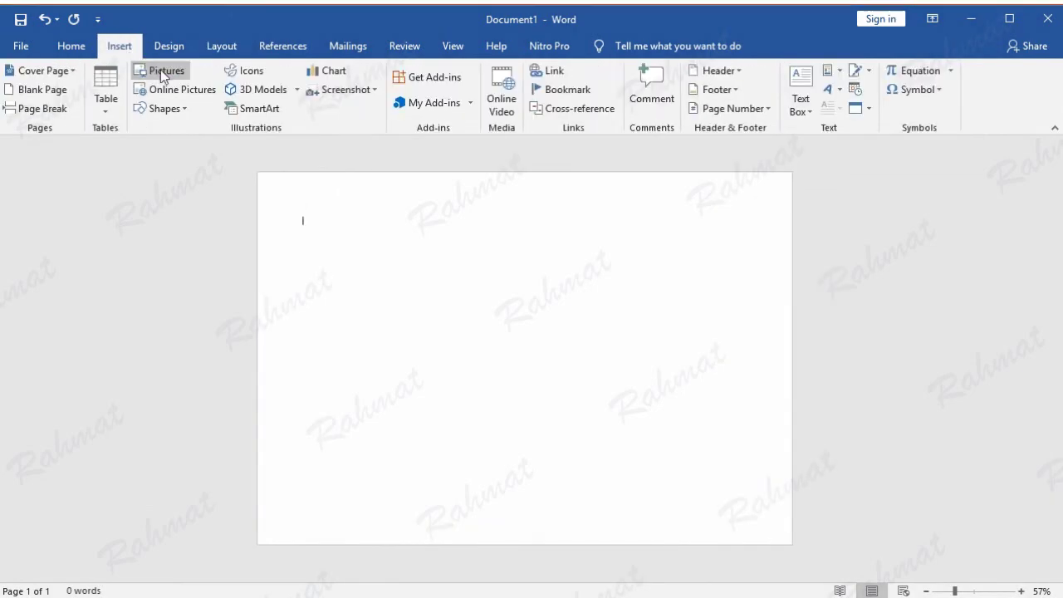
click(158, 72)
double_click(187, 117)
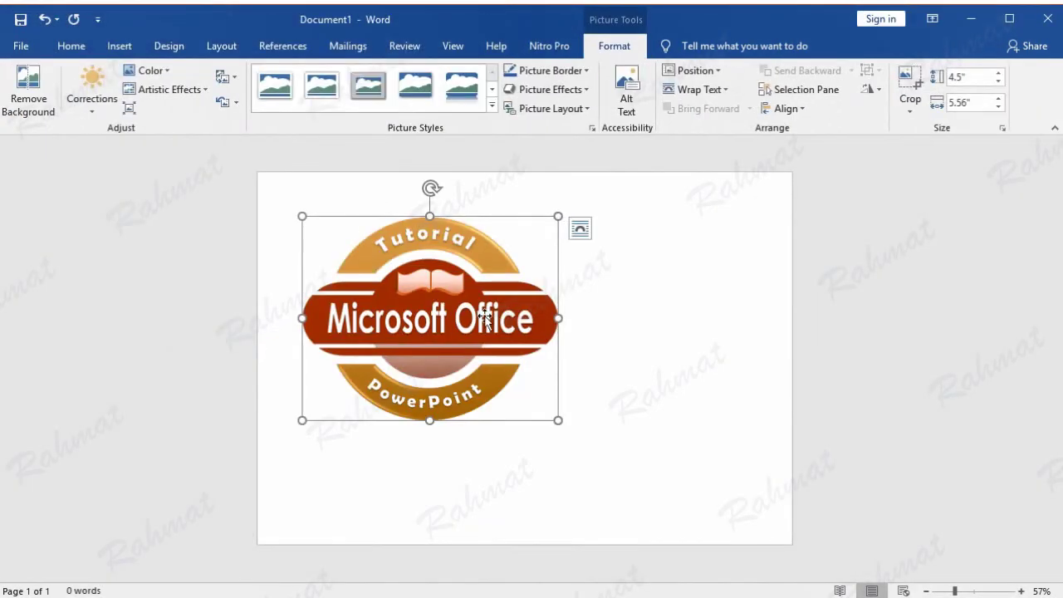
click(580, 229)
click(703, 382)
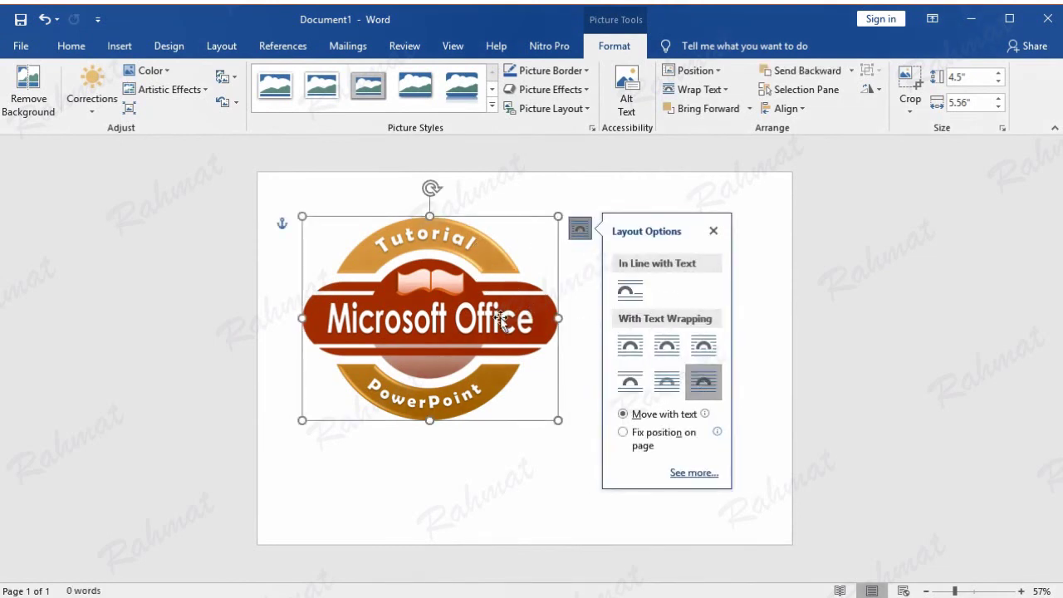
drag(513, 325, 608, 365)
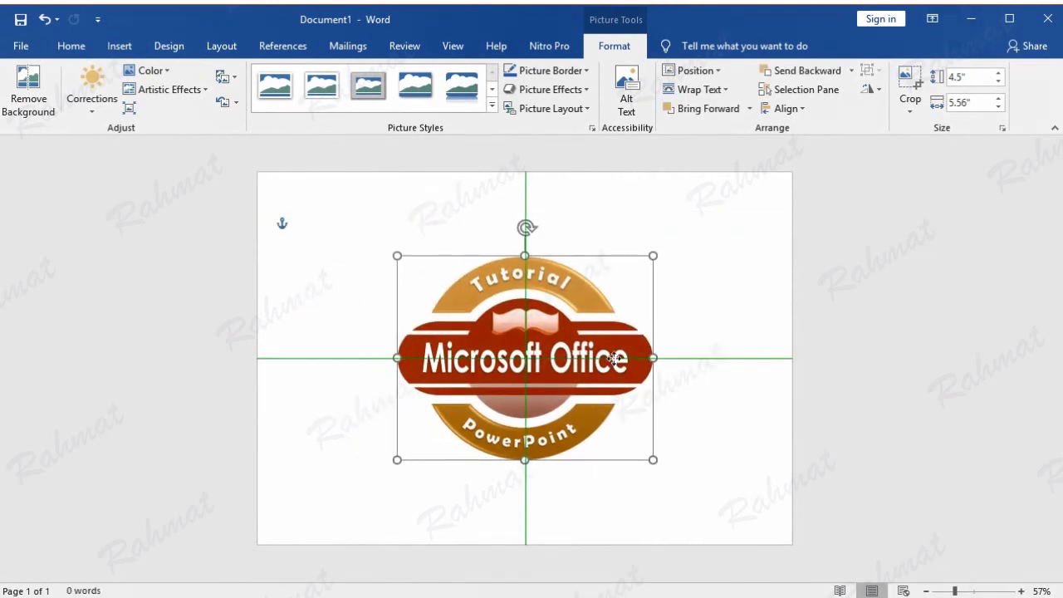
click(891, 230)
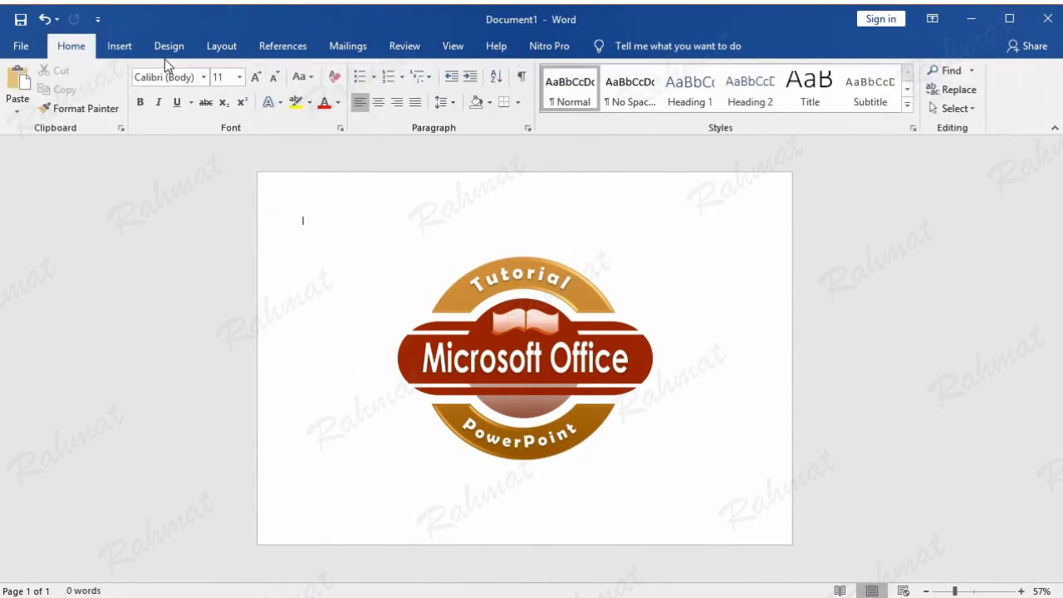
click(120, 48)
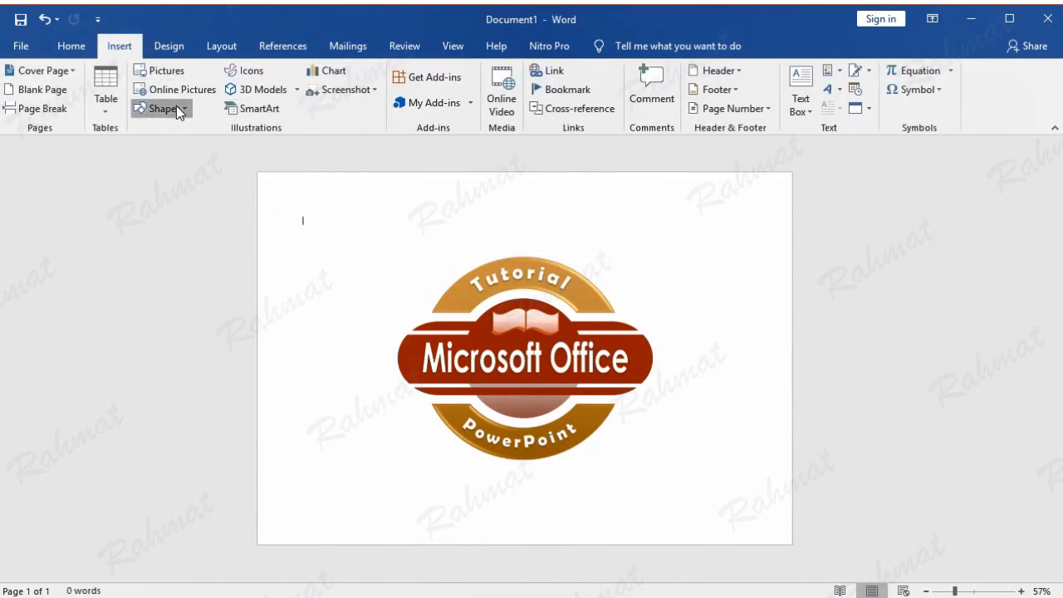
Draw a rectangle covering the whole page.
click(176, 108)
click(138, 231)
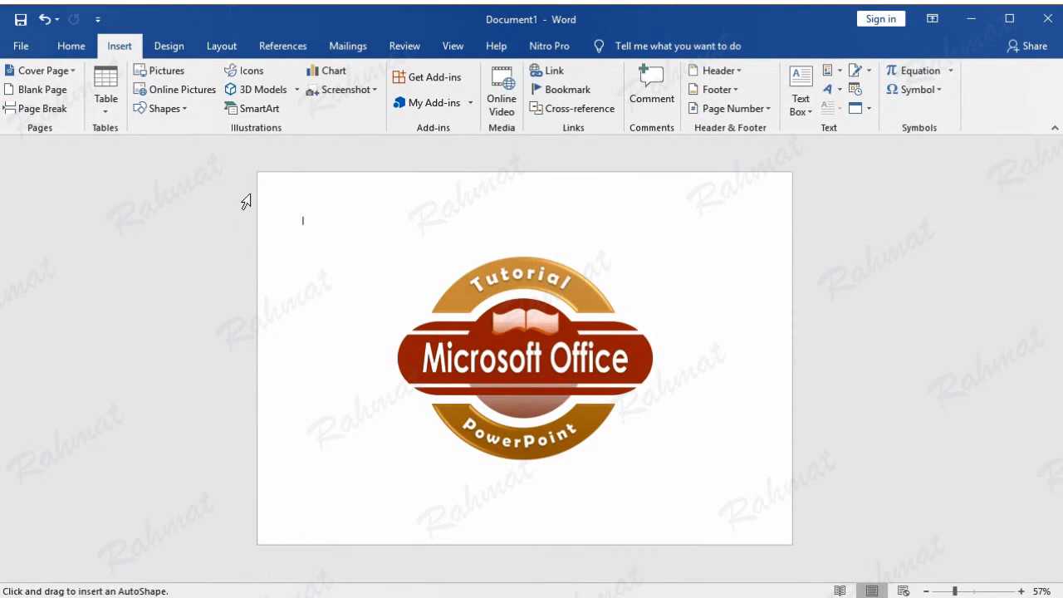
drag(257, 173, 793, 543)
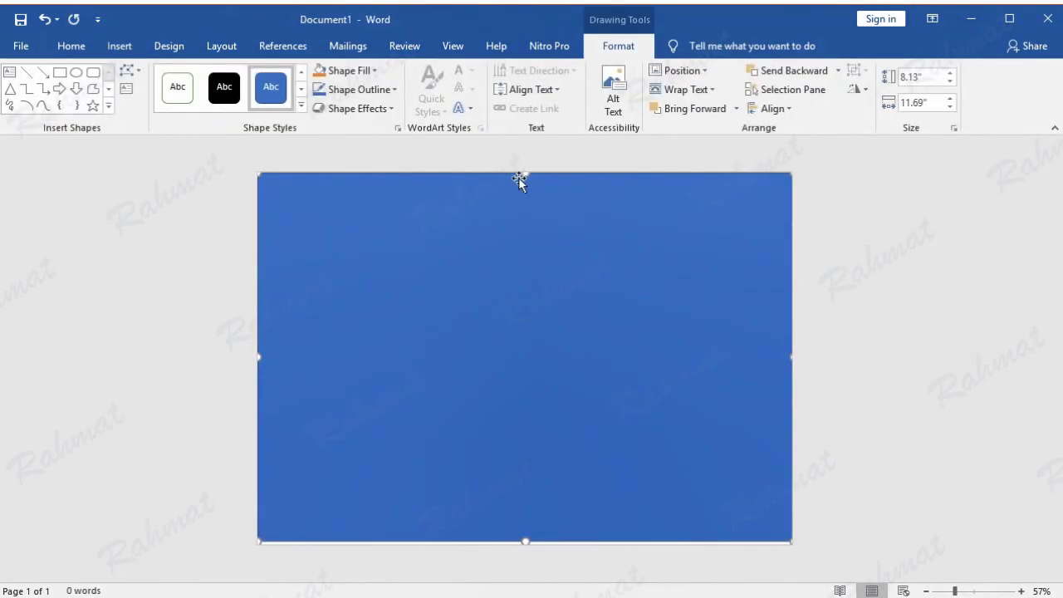
drag(524, 167, 523, 165)
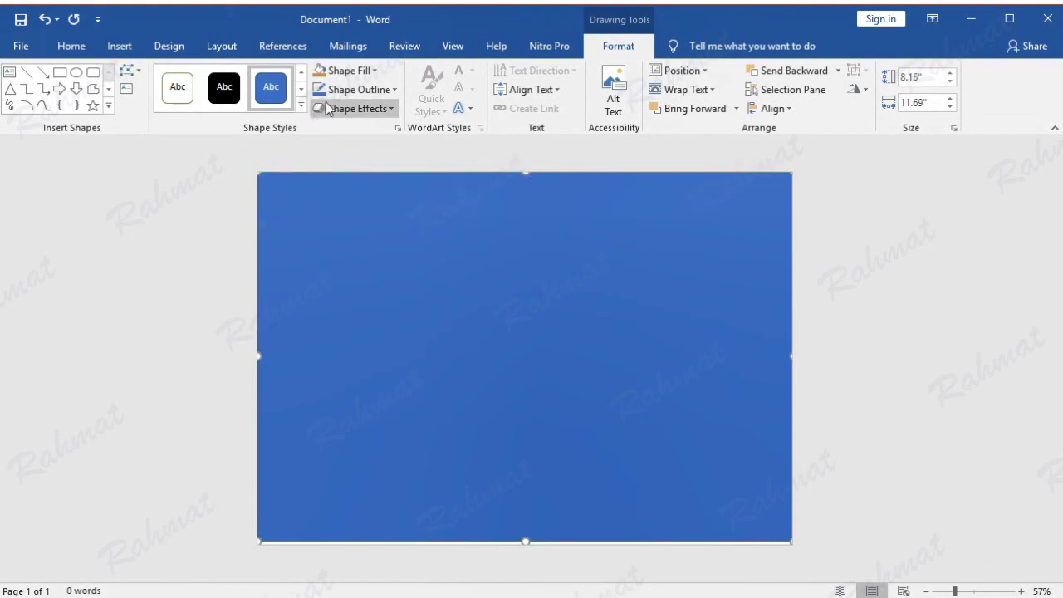
Give the rectangle a purple texture fill and no outline, then send it behind the badge.
click(342, 71)
mouse_move(381, 296)
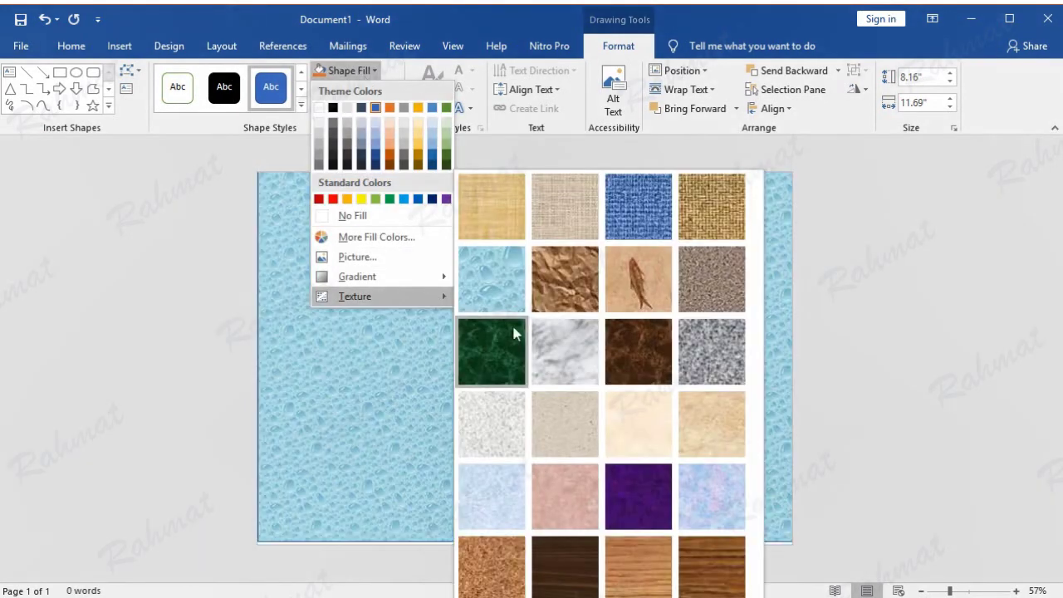
click(635, 490)
click(378, 88)
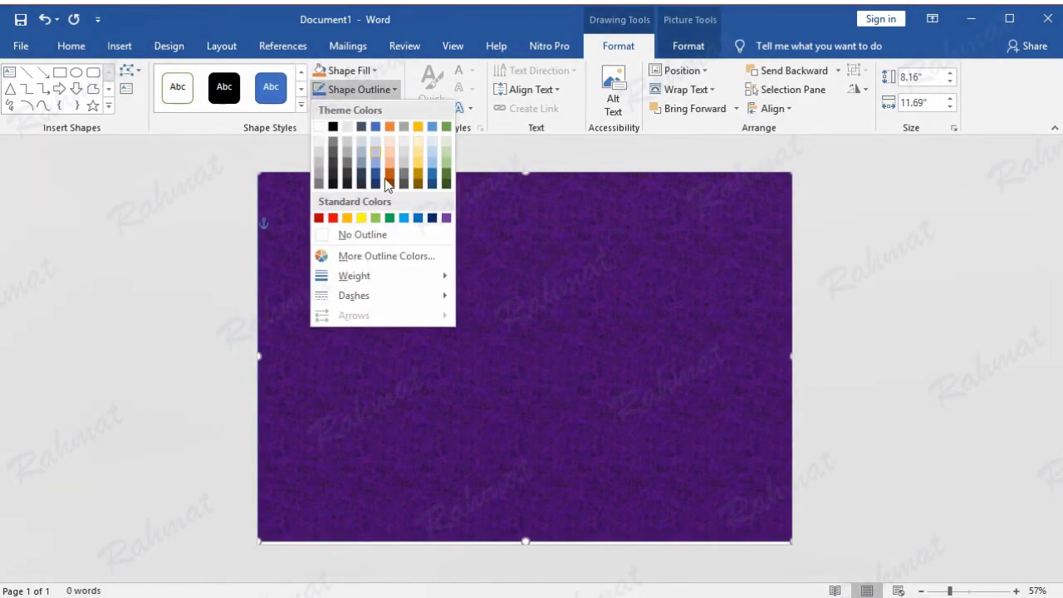
click(387, 233)
right_click(401, 221)
mouse_move(458, 394)
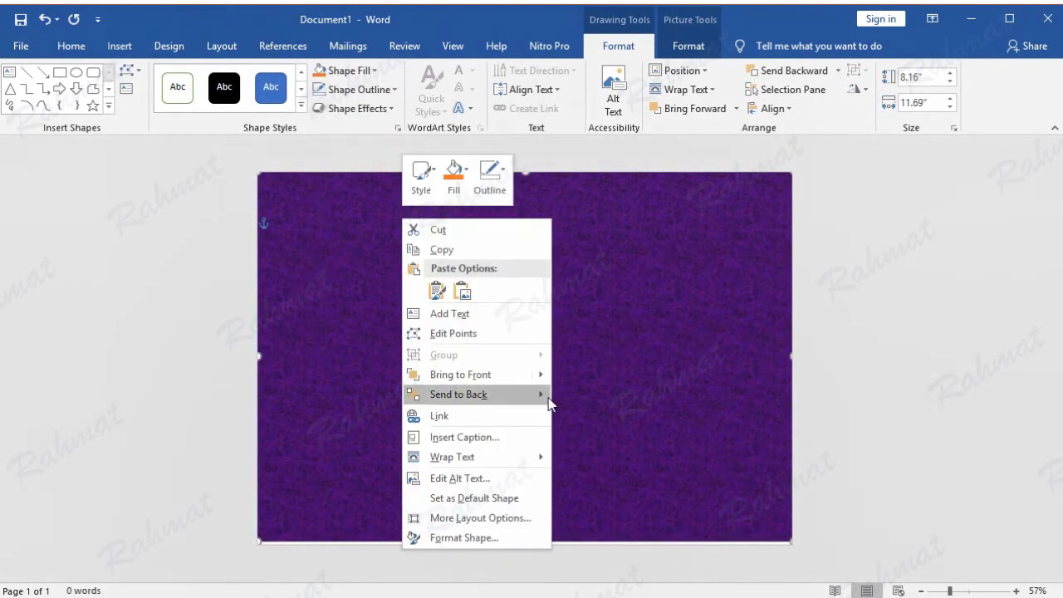
click(581, 396)
click(847, 286)
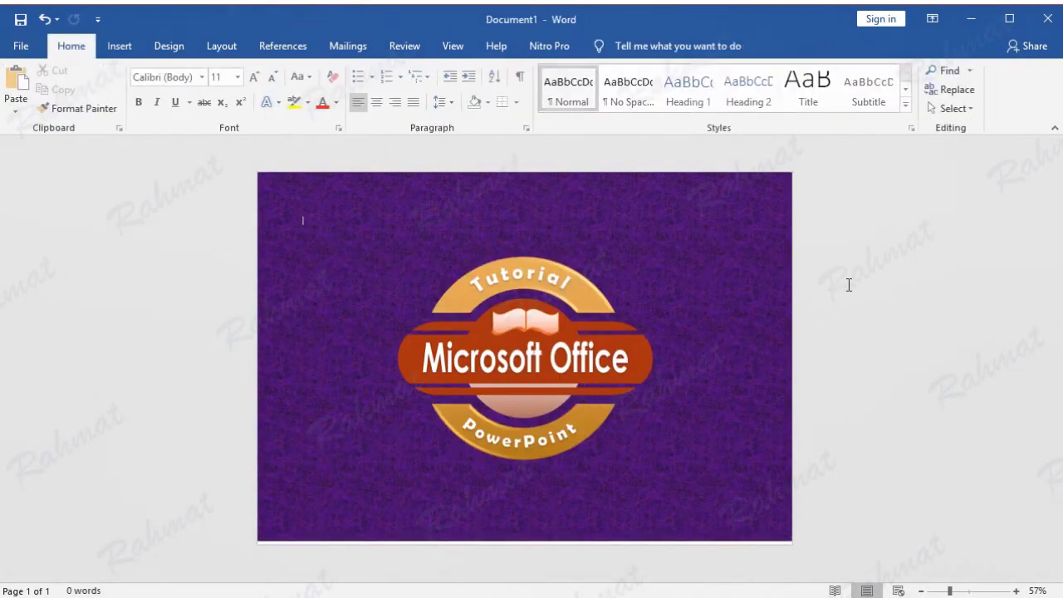
click(21, 47)
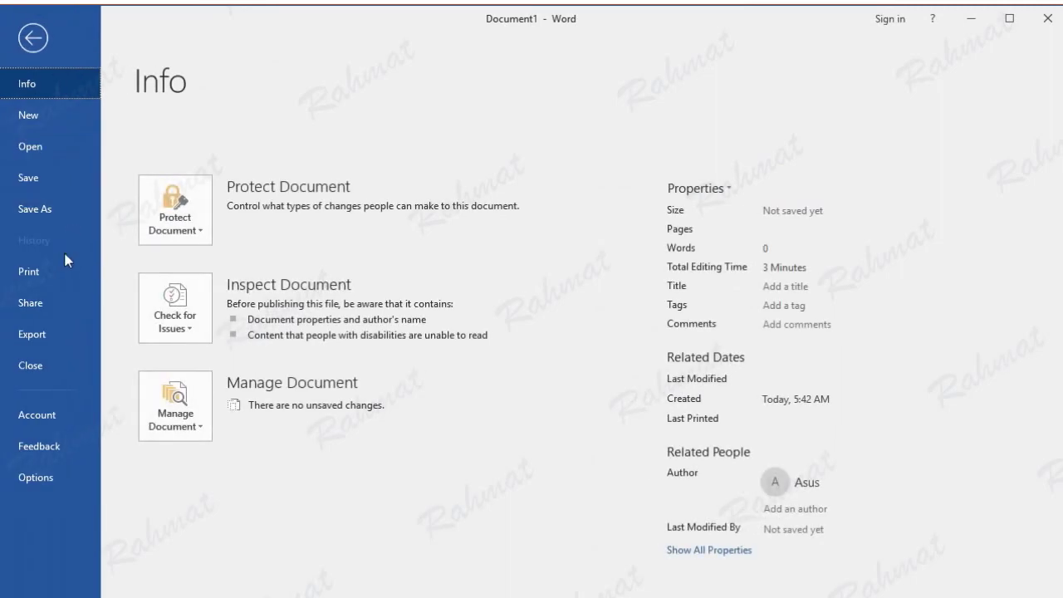
click(57, 271)
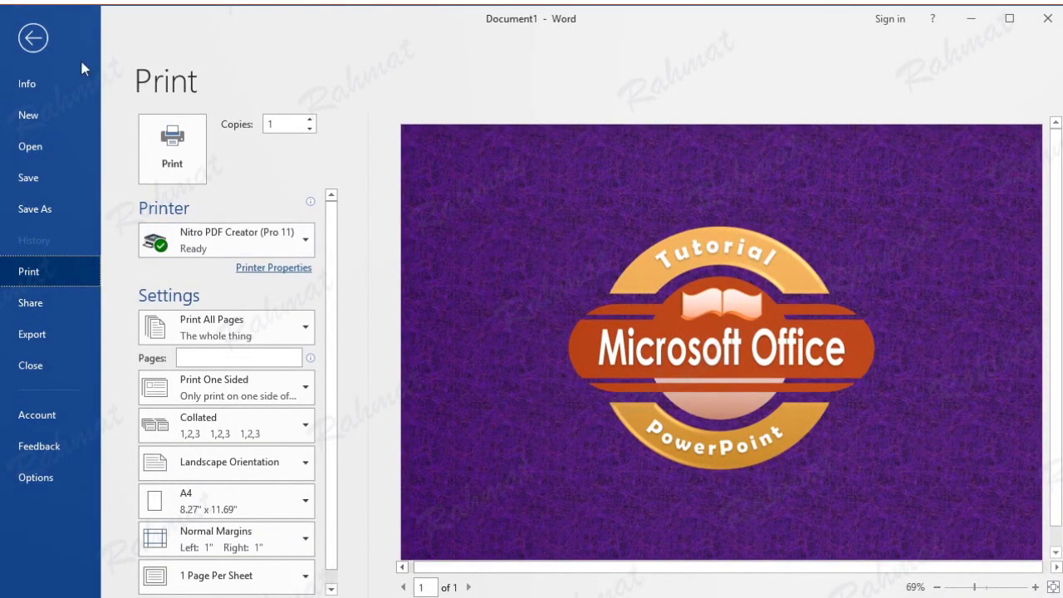
click(34, 38)
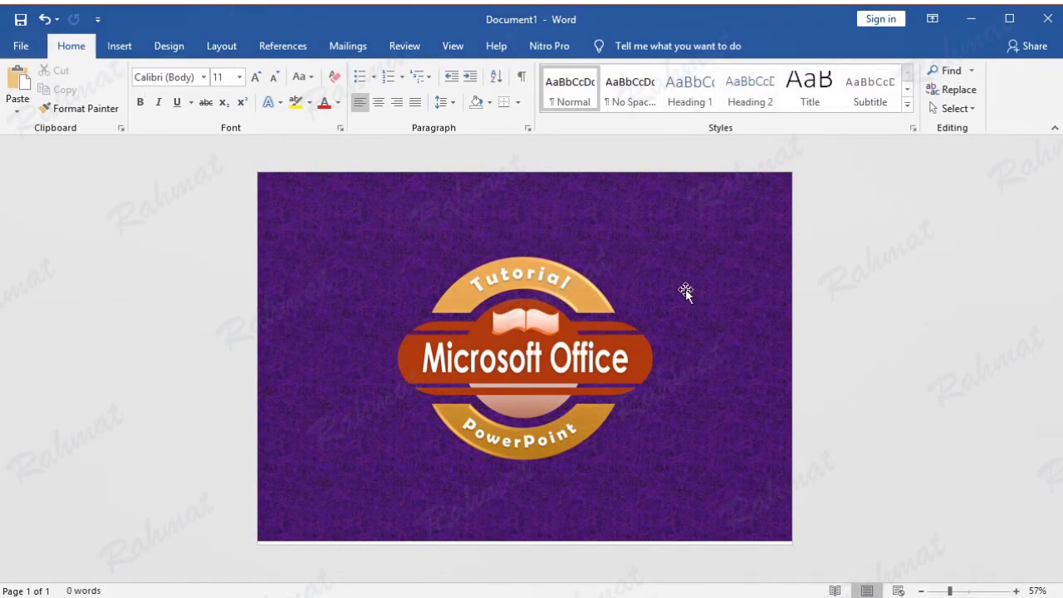